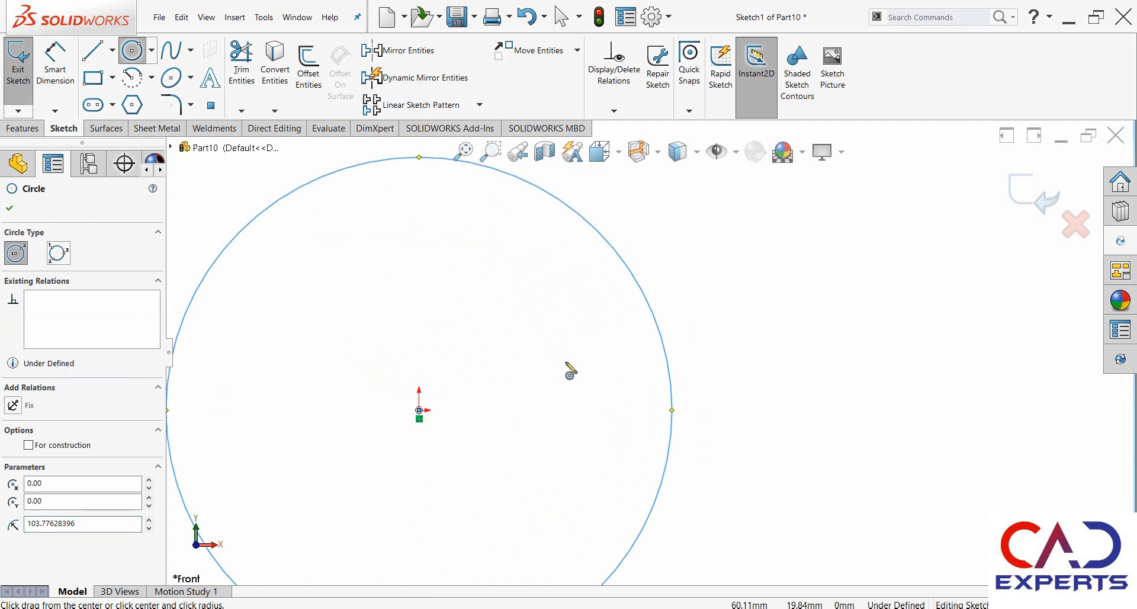
Step: Sketch two connected lines about 104 mm long from the circle's top quadrant point to its centre and on to its right quadrant point
right_drag(570, 371, 524, 376)
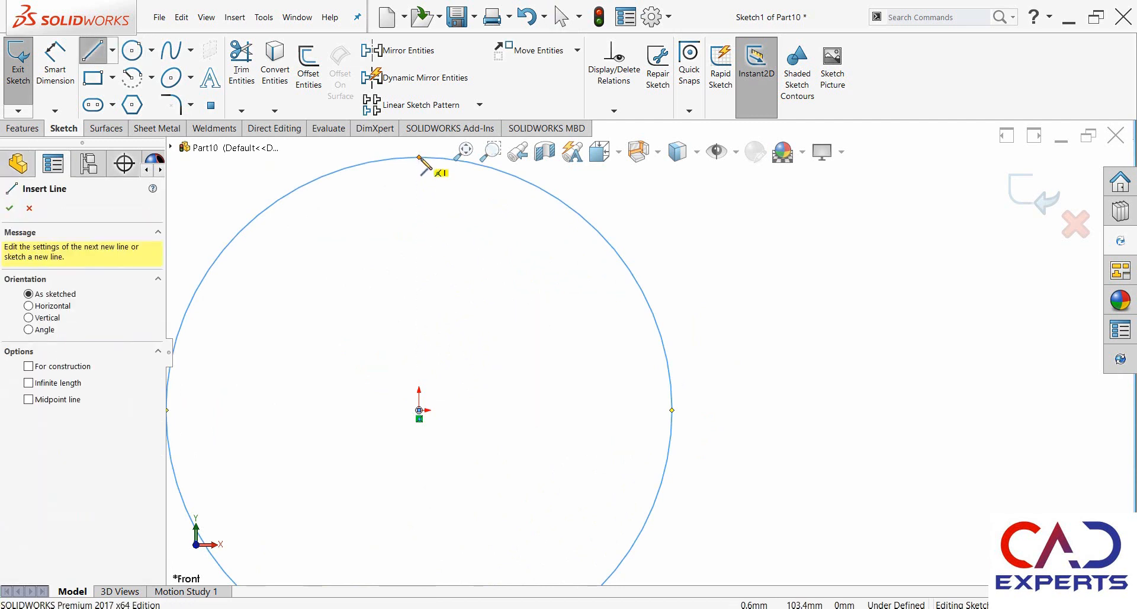
click(420, 157)
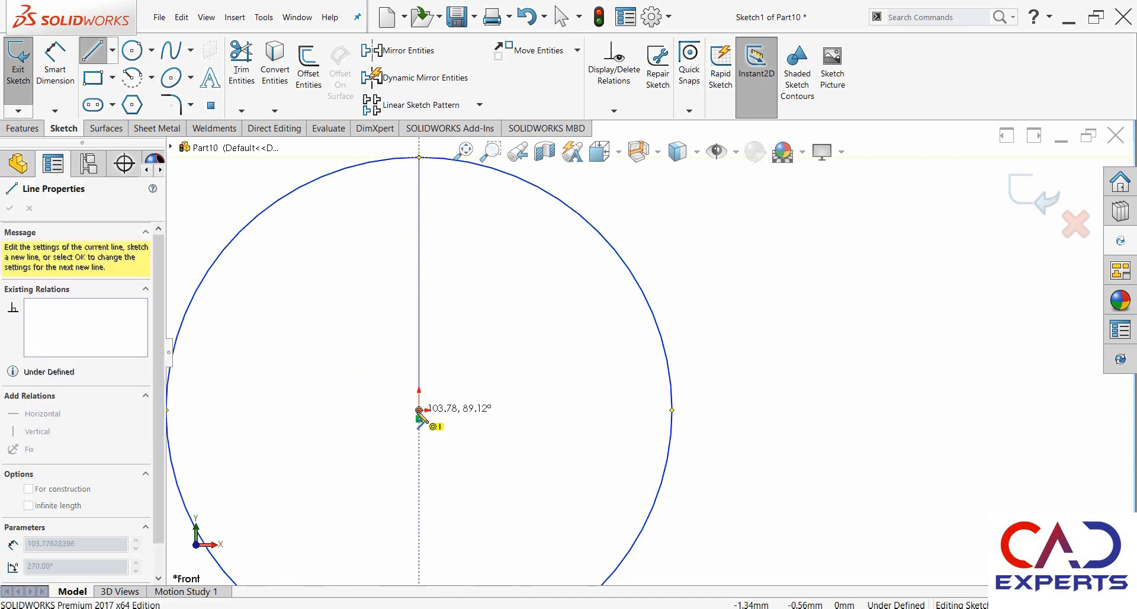
click(419, 413)
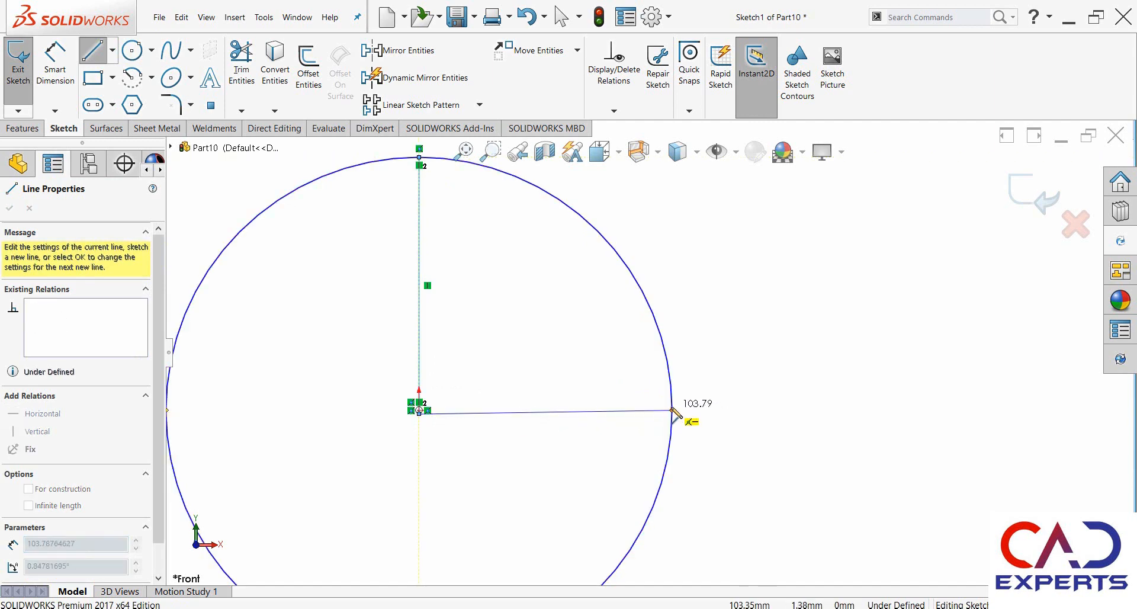
click(672, 410)
right_click(621, 416)
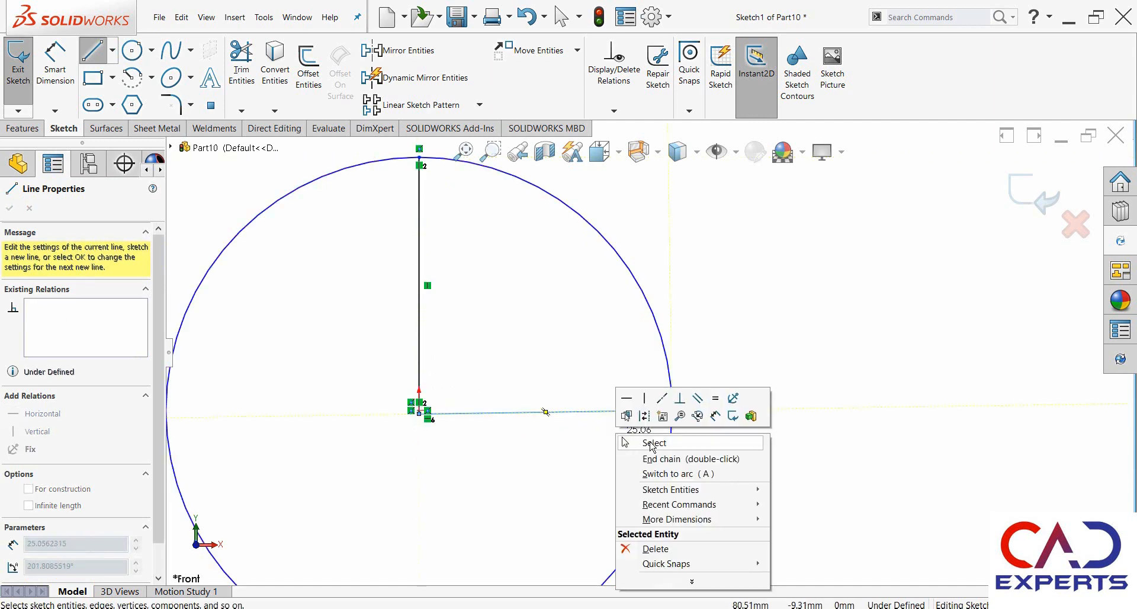
click(631, 420)
Step: Make the line from the circle's centre to its right quadrant horizontal, and check the relations of the vertical line
click(620, 413)
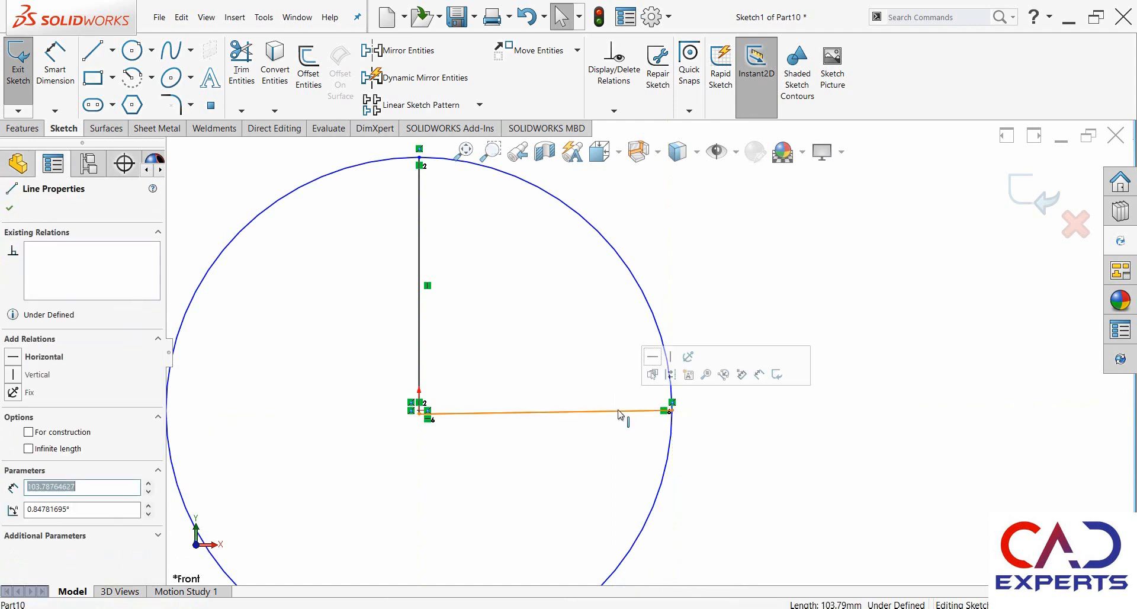
click(652, 366)
click(420, 272)
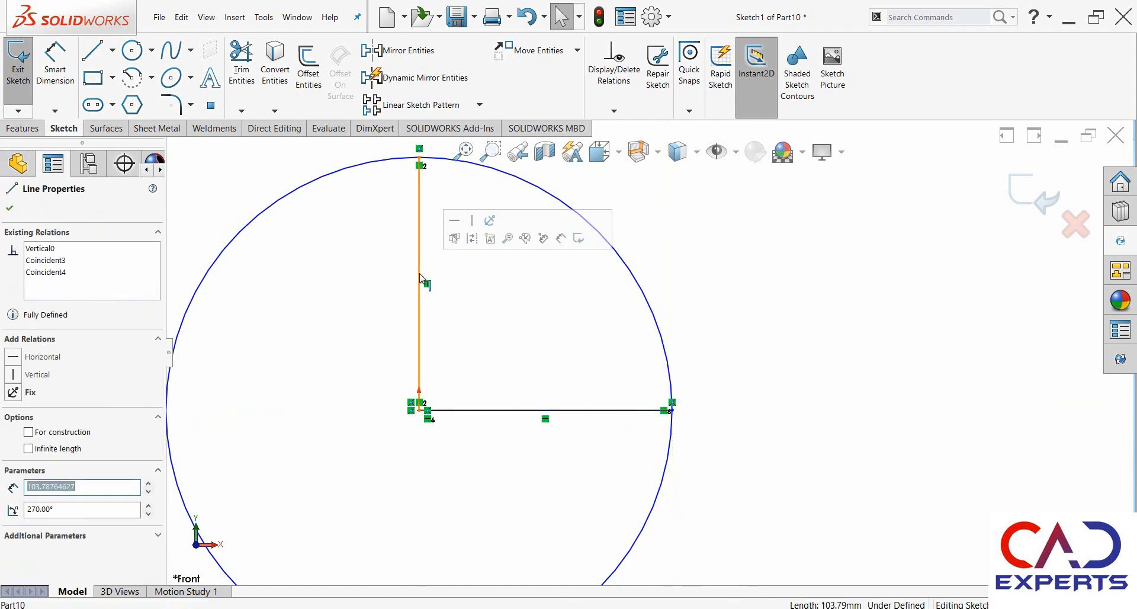
scroll(382, 347, up, 2)
scroll(527, 314, up, 2)
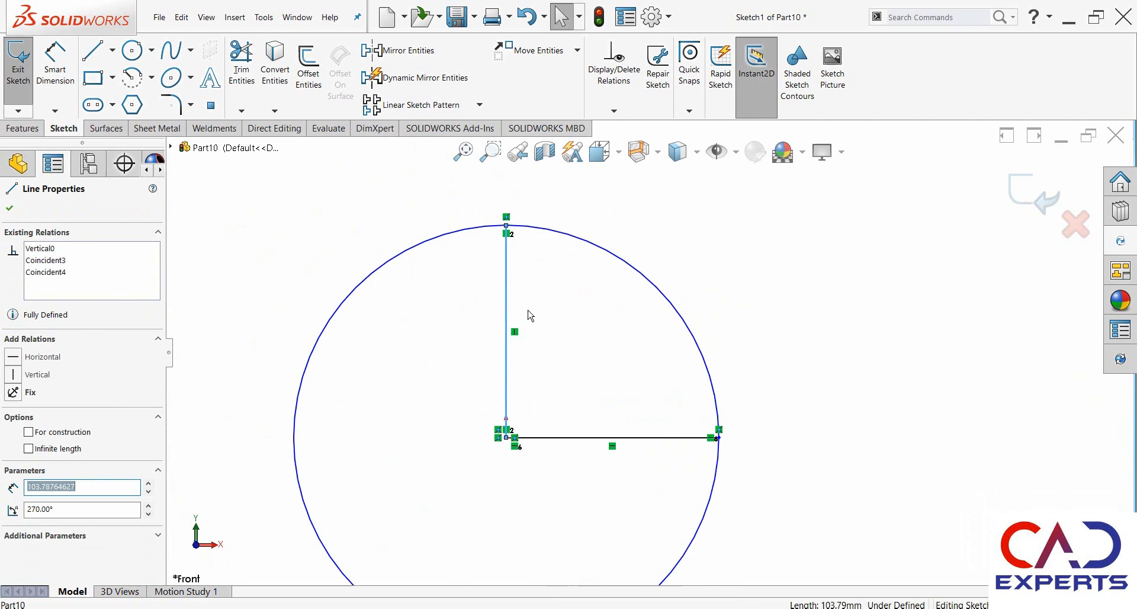
click(613, 330)
Step: Dimension the circle's diameter as 1000 mm
mouse_move(463, 342)
right_down()
mouse_move(475, 268)
mouse_move(462, 243)
right_up()
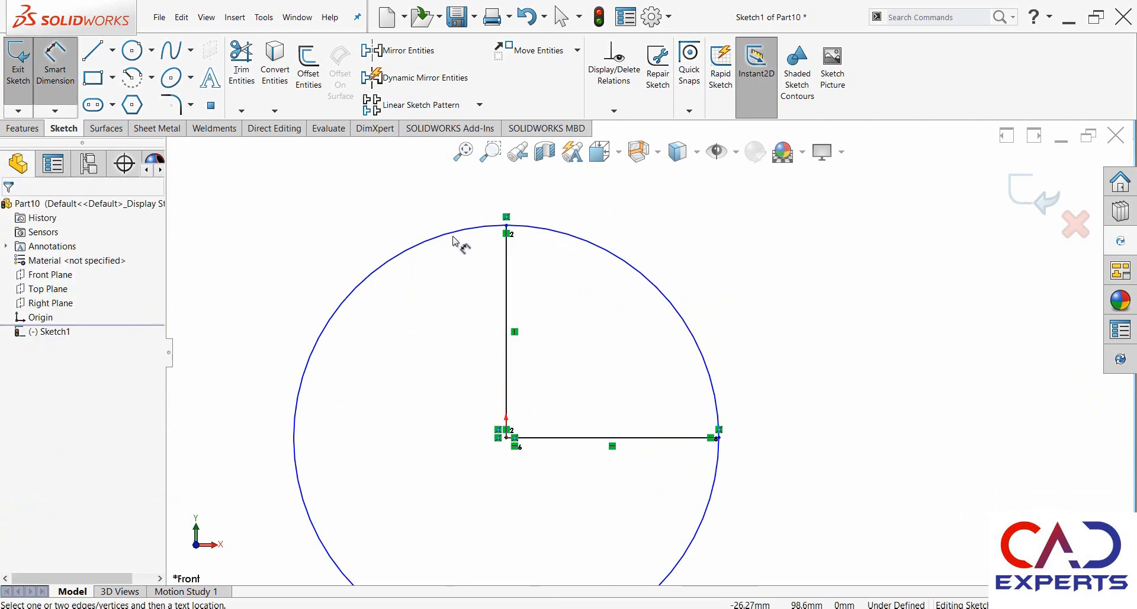
click(454, 237)
click(421, 323)
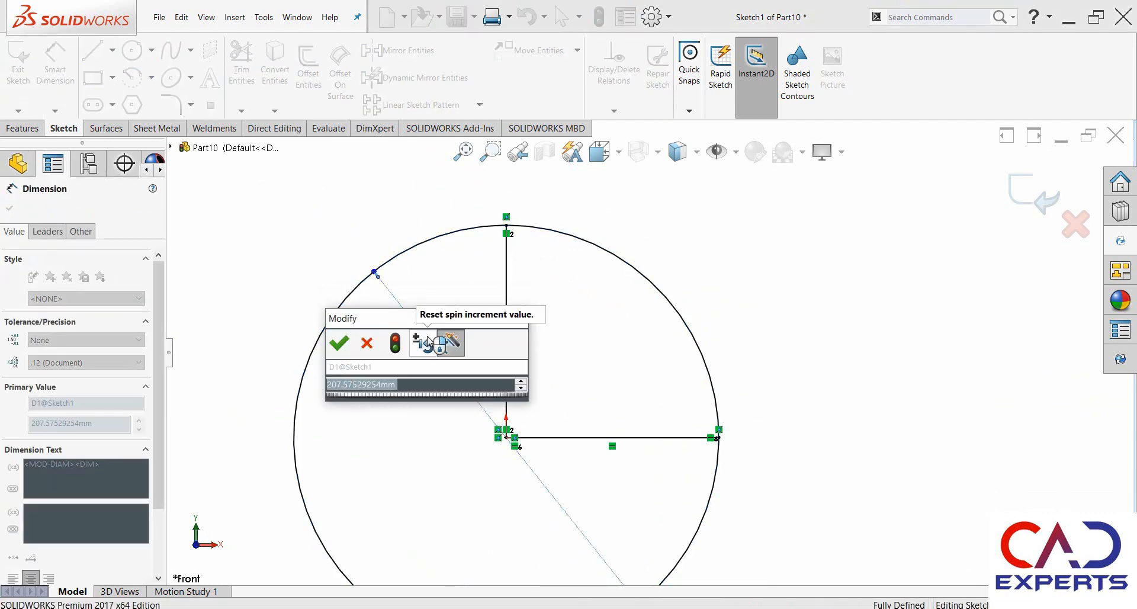
text(1000)
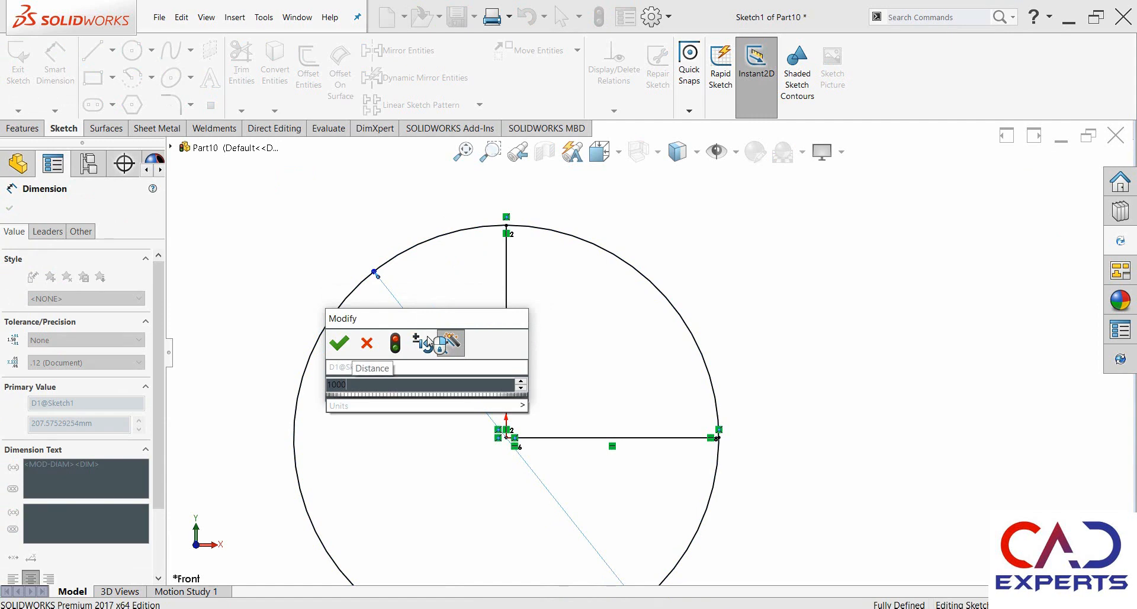
key(Return)
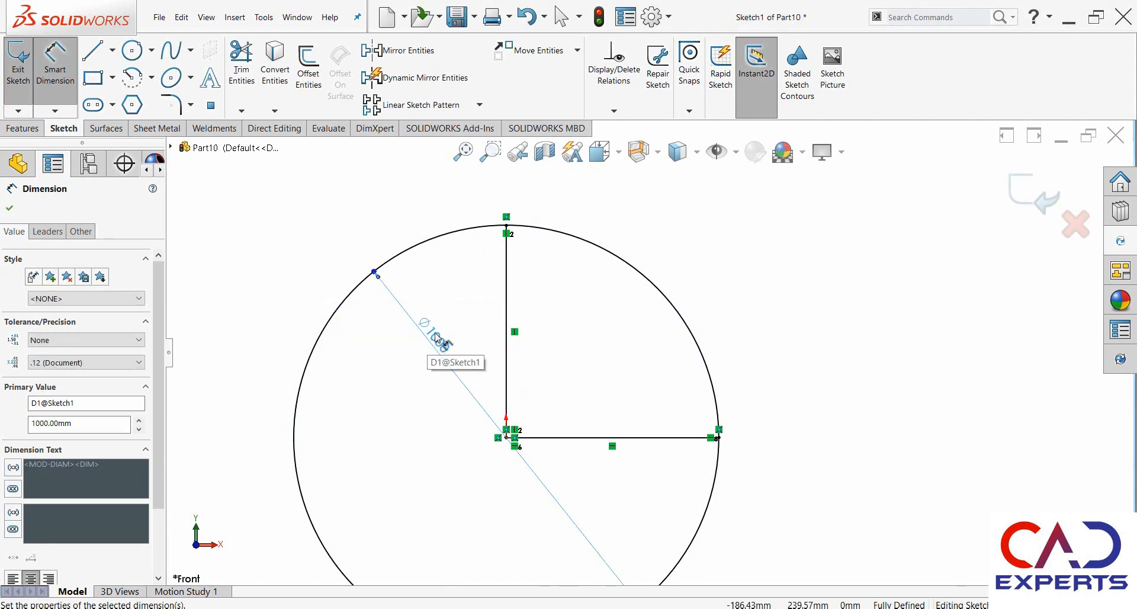
scroll(580, 409, up, 1)
click(610, 462)
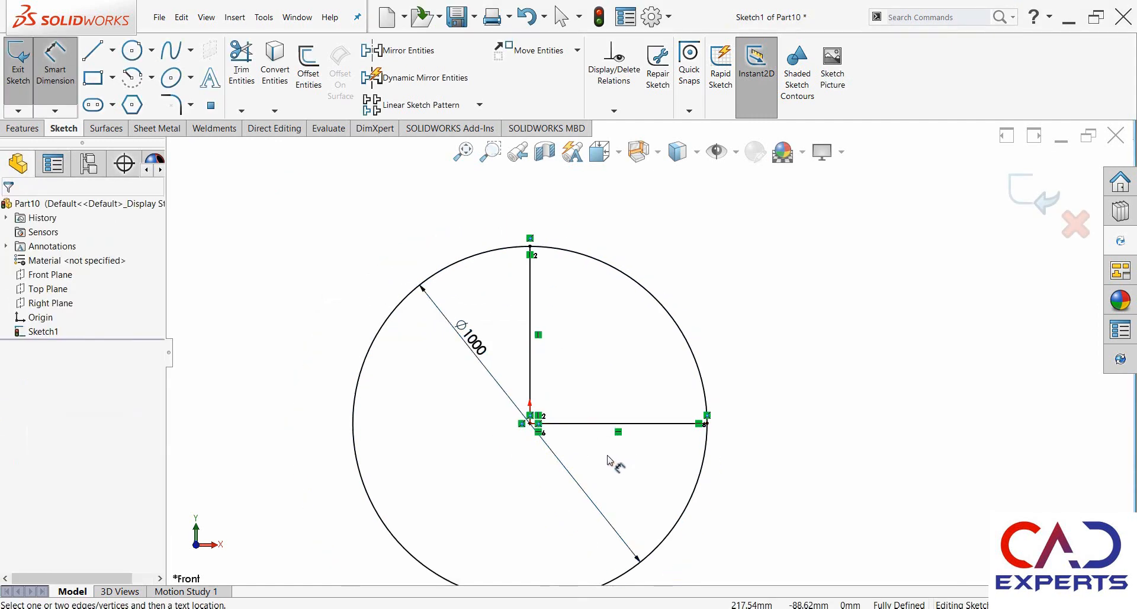
key(Escape)
Step: Convert the circle and both radial lines to construction geometry
scroll(510, 432, up, 2)
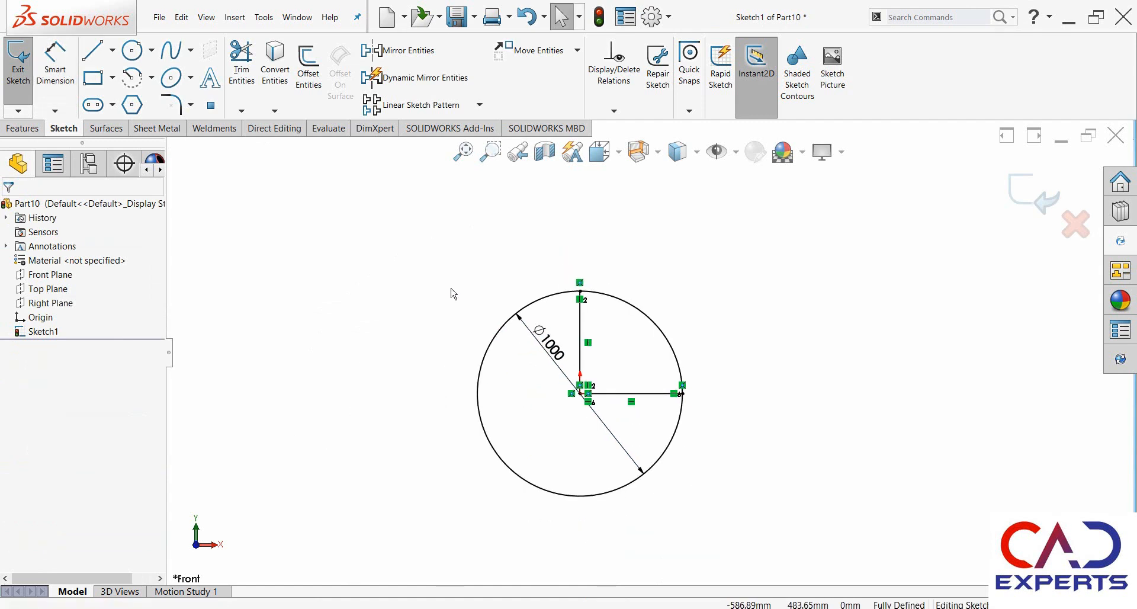
mouse_move(432, 259)
mouse_down()
mouse_move(865, 505)
mouse_move(912, 587)
mouse_up()
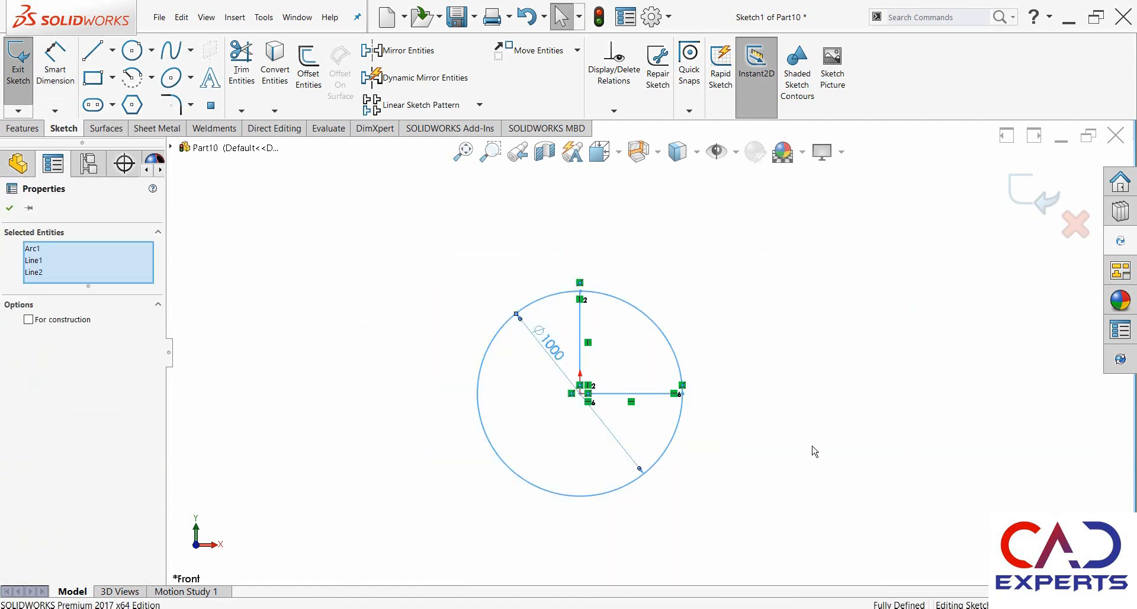
click(28, 319)
scroll(649, 389, down, 3)
click(612, 338)
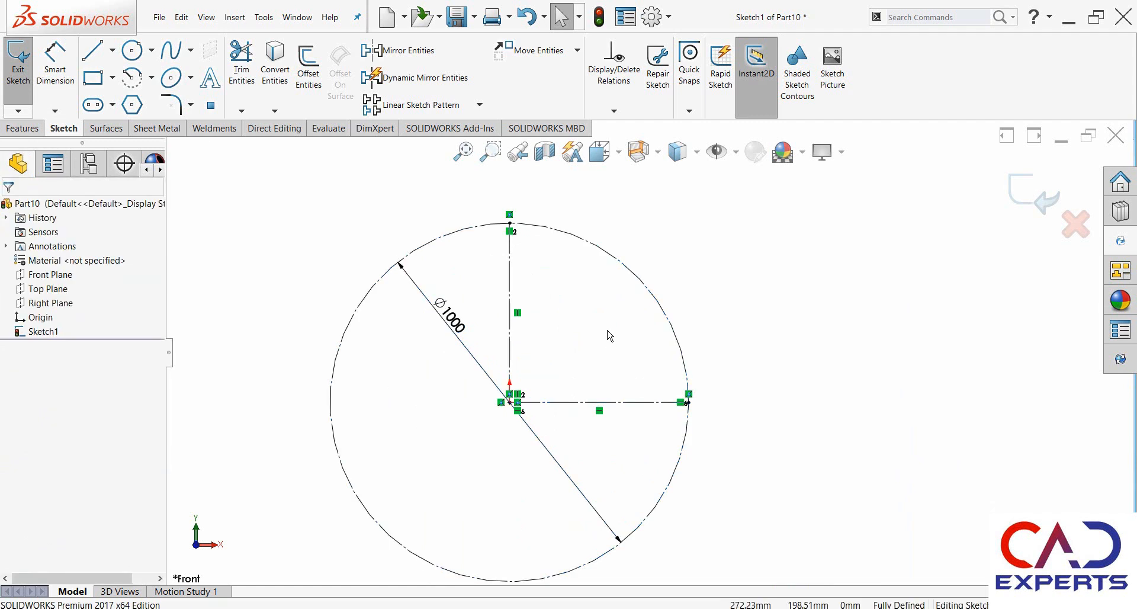
Step: Sketch a horizontal line about 104 mm long from the circle's top quadrant point outward to the right
scroll(613, 332, down, 2)
mouse_move(601, 339)
right_down()
mouse_move(559, 335)
mouse_move(579, 339)
right_up()
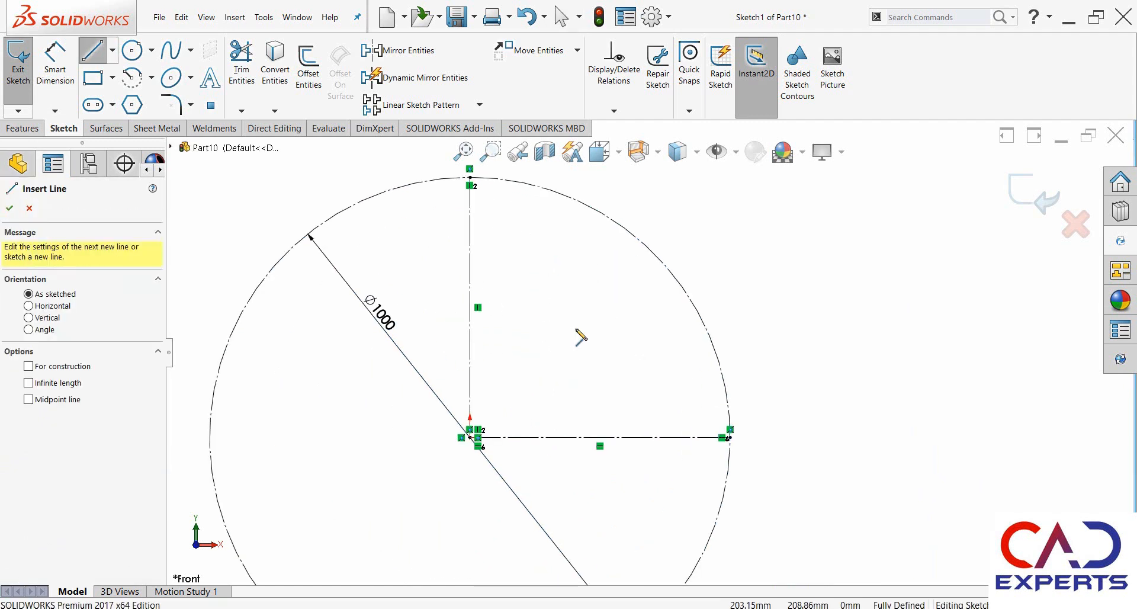
scroll(651, 304, up, 2)
scroll(553, 274, down, 4)
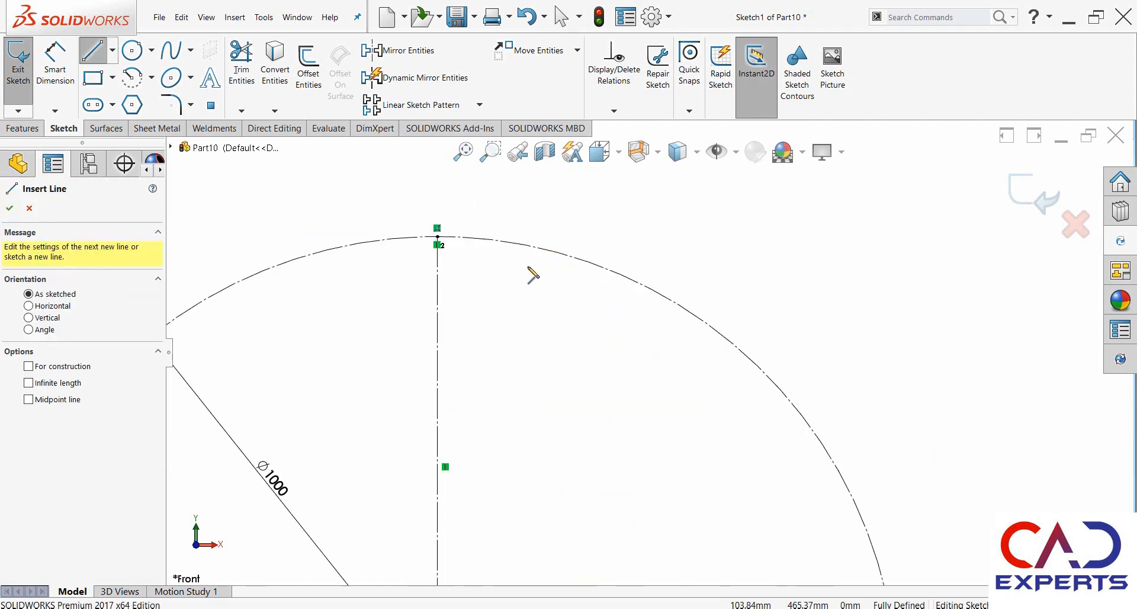
click(437, 237)
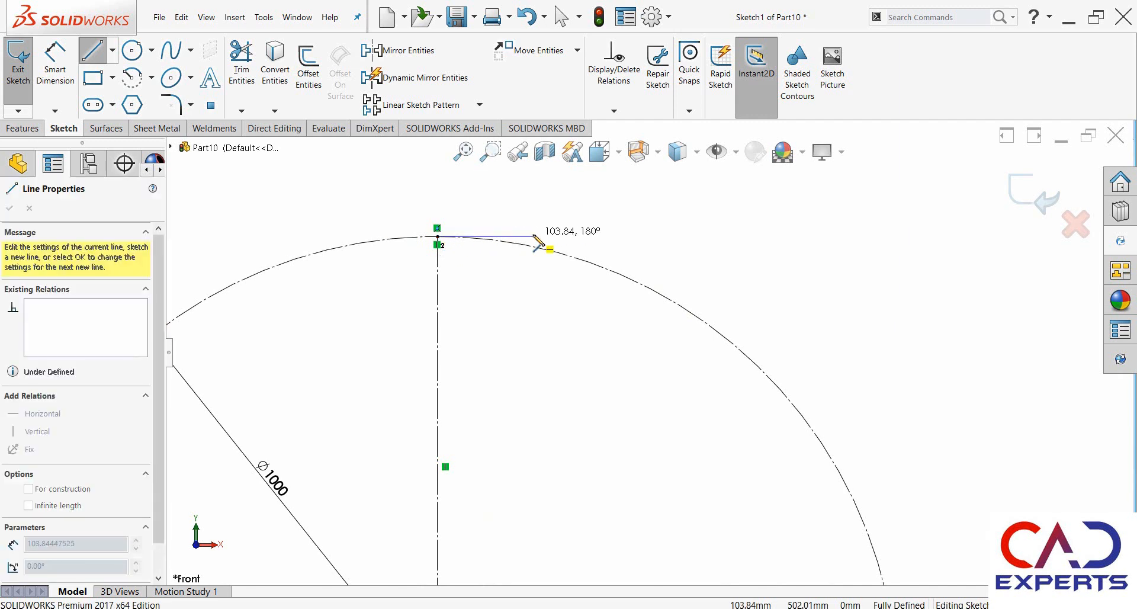
click(533, 236)
Step: Continue the chain with four more line segments just outside the circle's upper-right quarter, ending at its right quadrant point
scroll(680, 276, up, 2)
scroll(690, 299, down, 1)
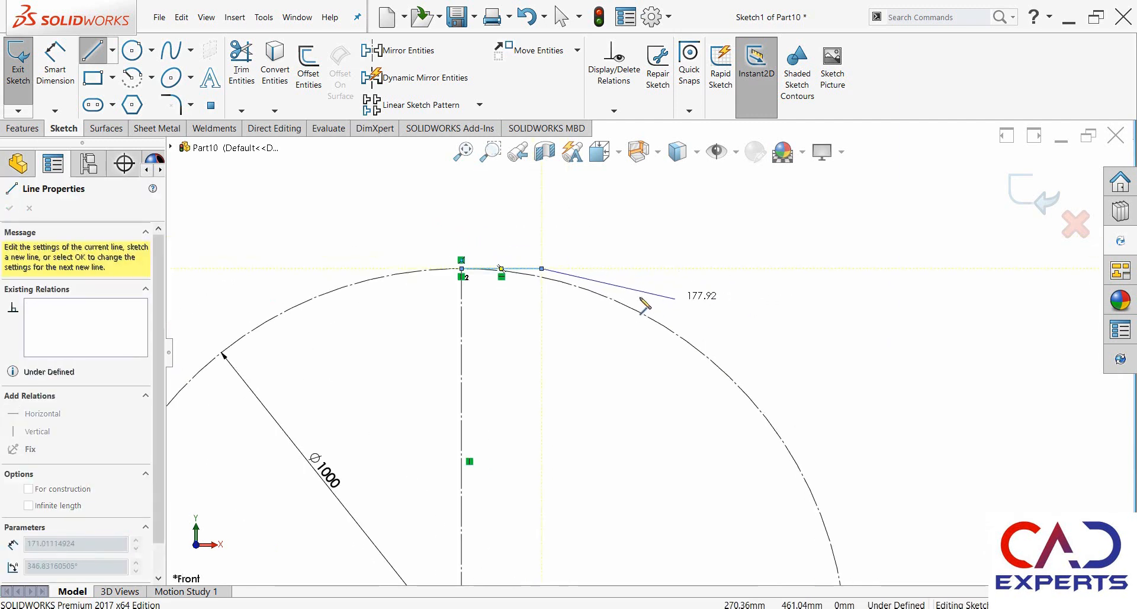
scroll(704, 321, up, 1)
scroll(711, 330, down, 1)
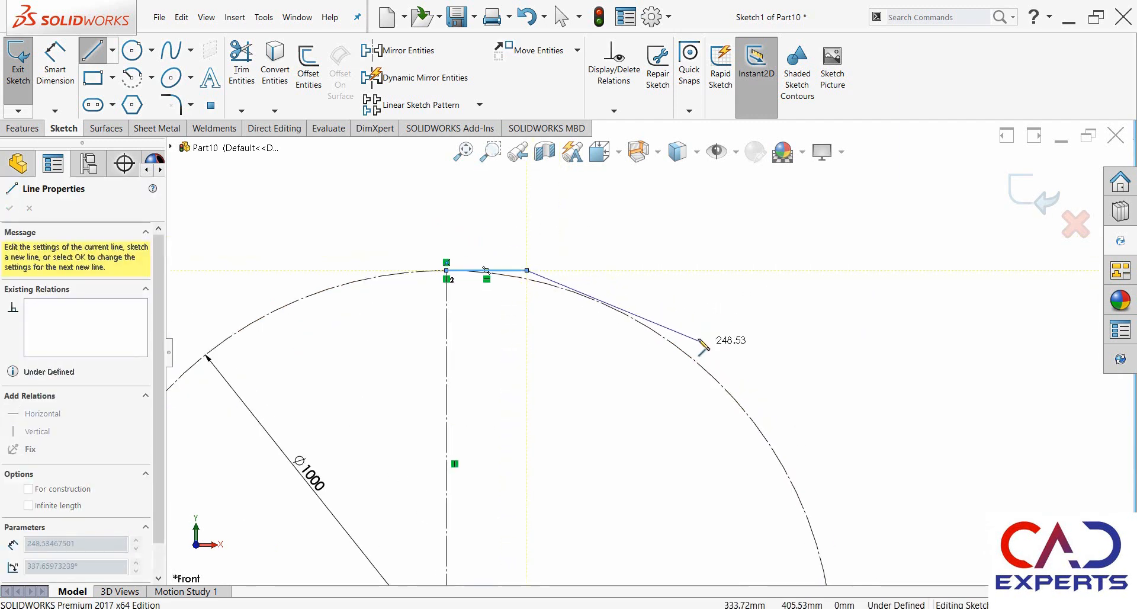
click(663, 318)
scroll(745, 405, up, 2)
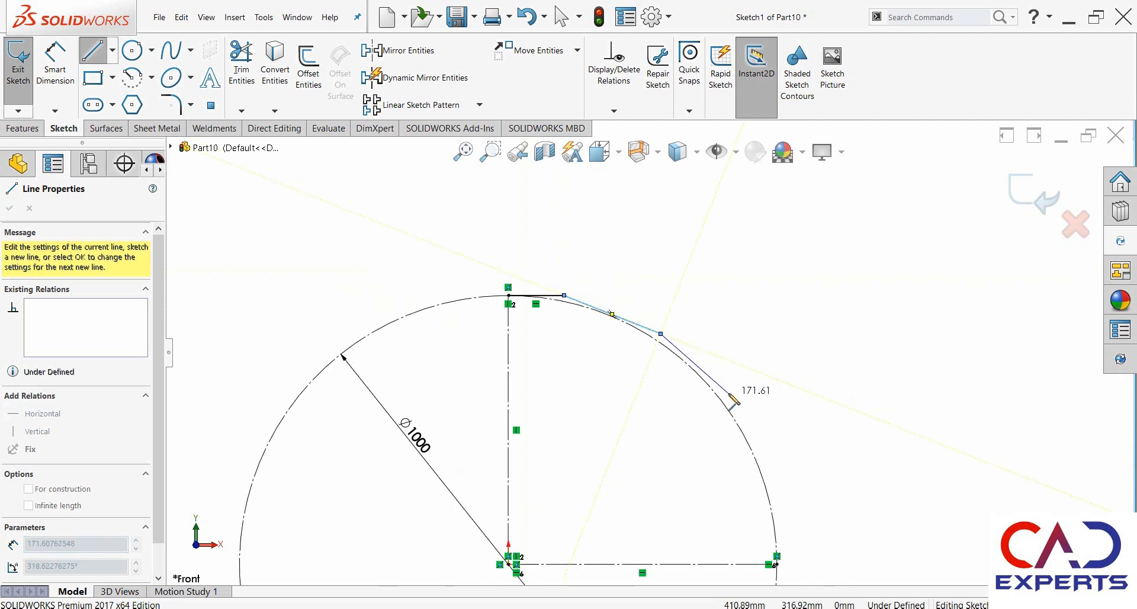
click(725, 388)
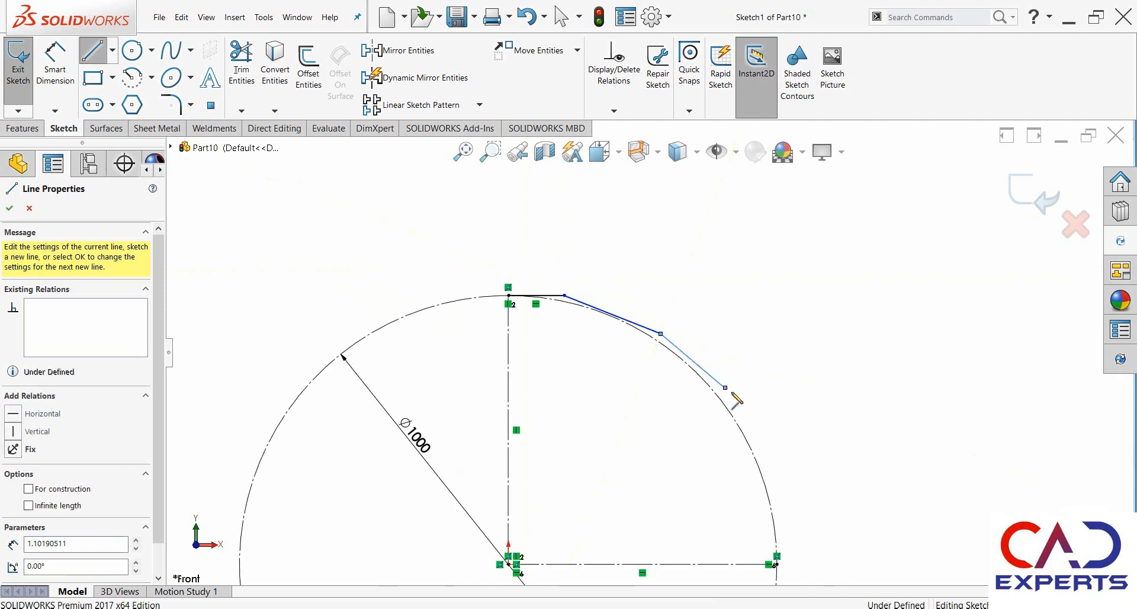
click(771, 464)
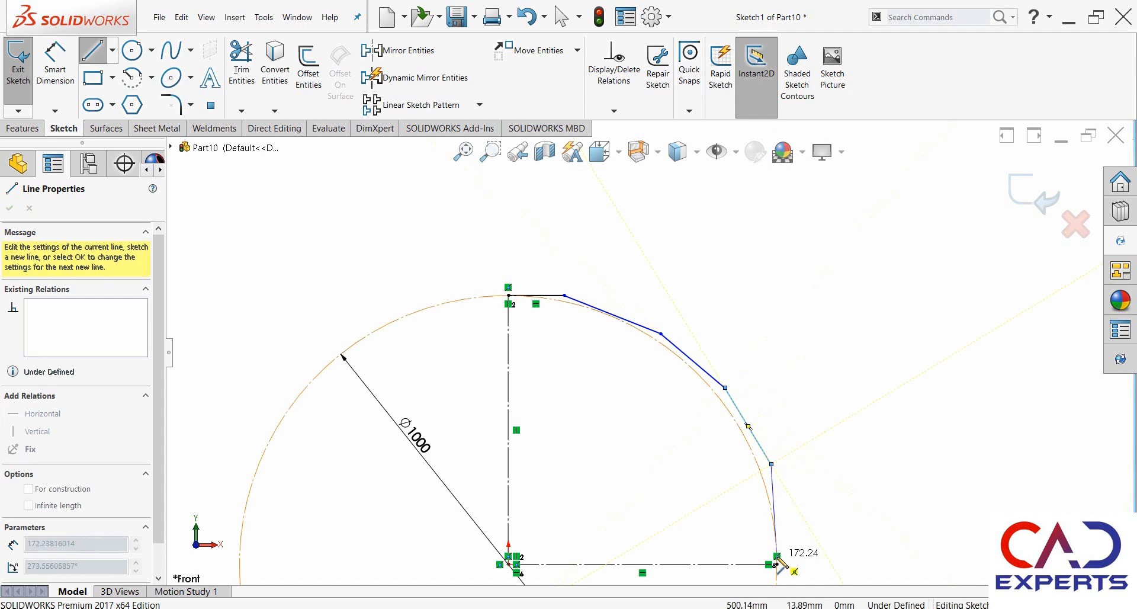
right_click(774, 514)
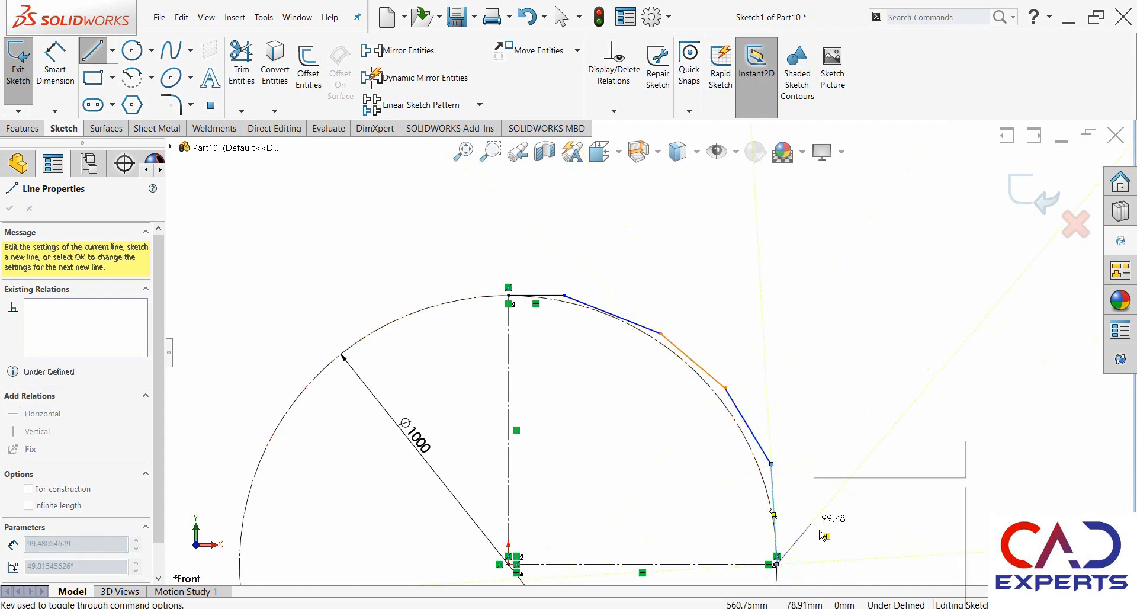
click(837, 494)
Step: Check the relations of the horizontal top segment and make the chain's last segment at the right quadrant vertical
scroll(672, 406, up, 2)
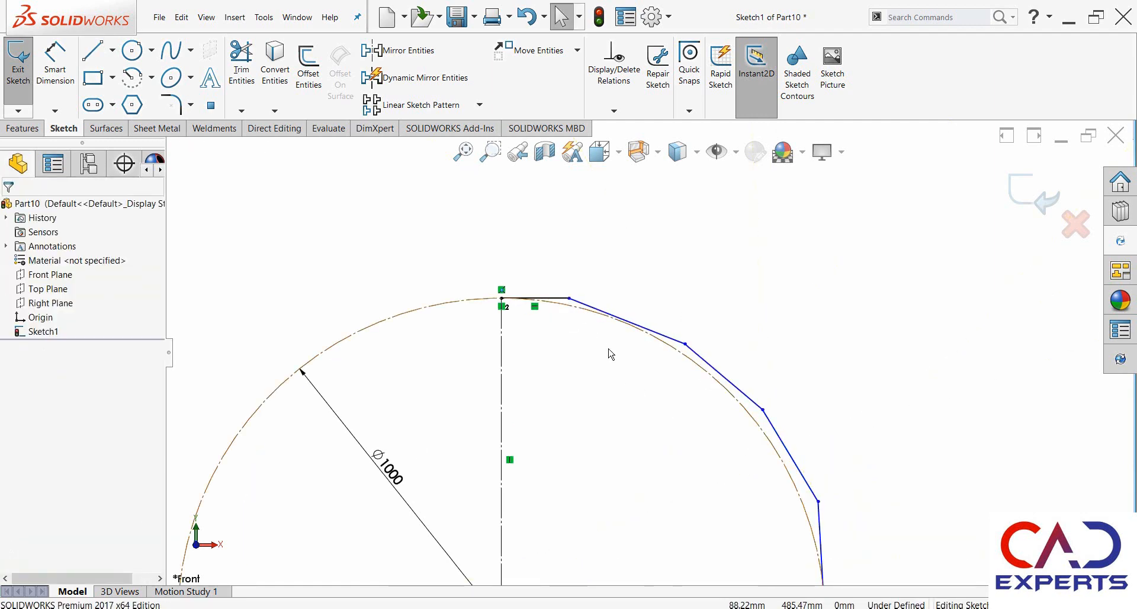
scroll(786, 491, down, 1)
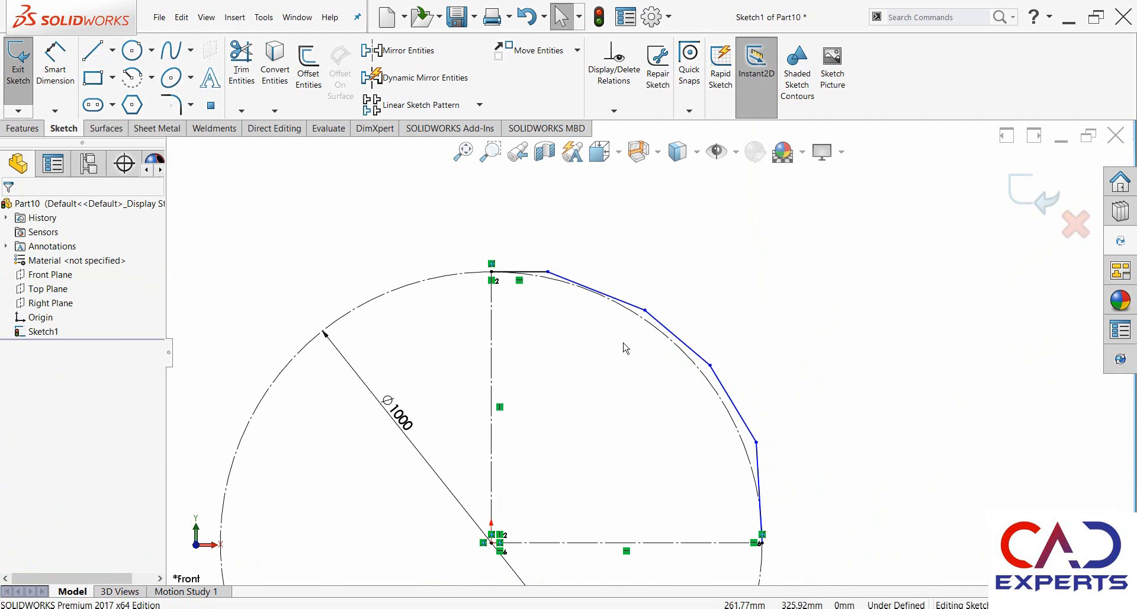
click(538, 274)
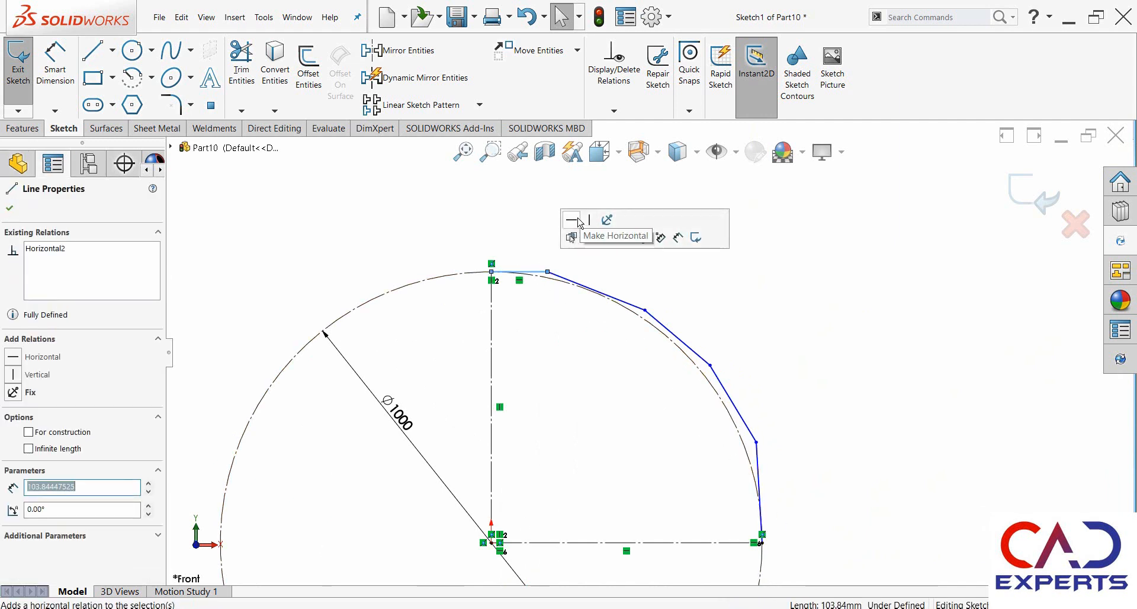
key(Escape)
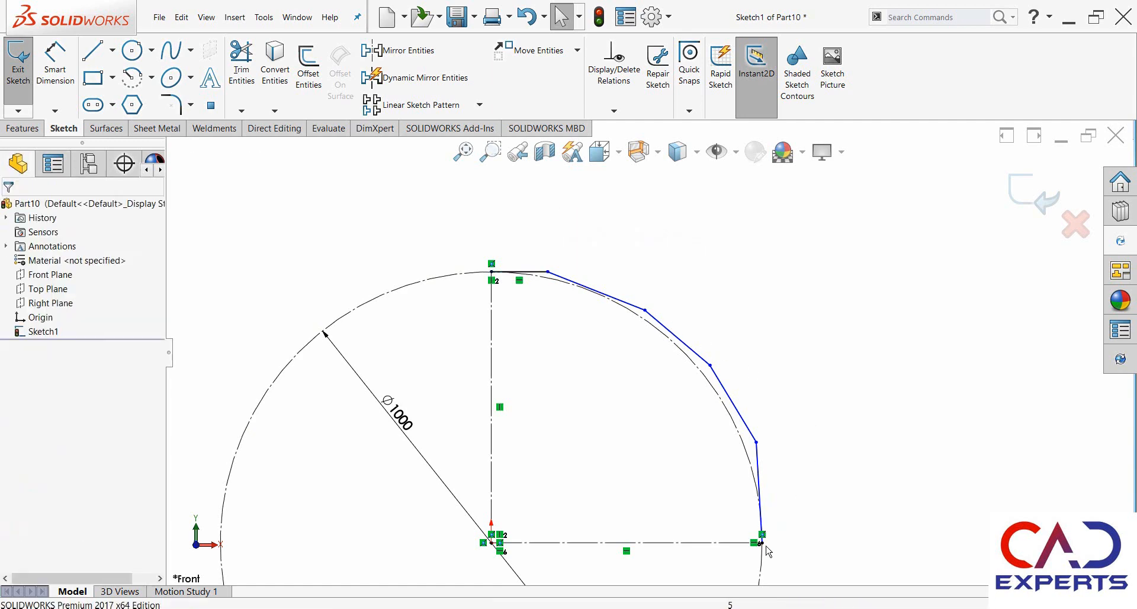
click(763, 491)
click(823, 438)
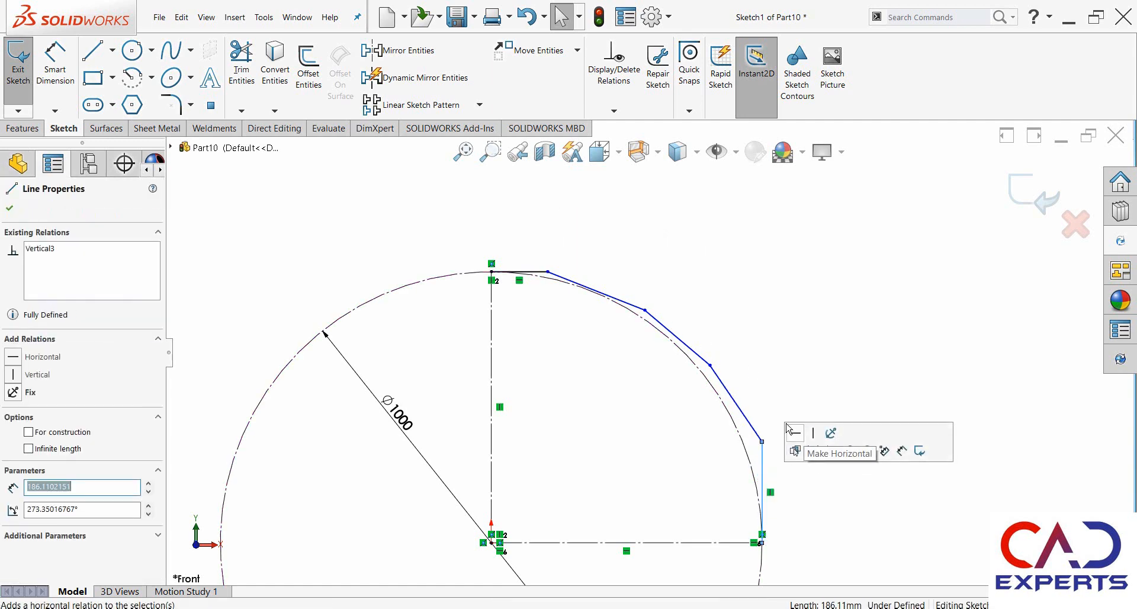
key(Escape)
Step: Add a tangent relation between the chain's second segment and the construction circle
scroll(631, 321, down, 2)
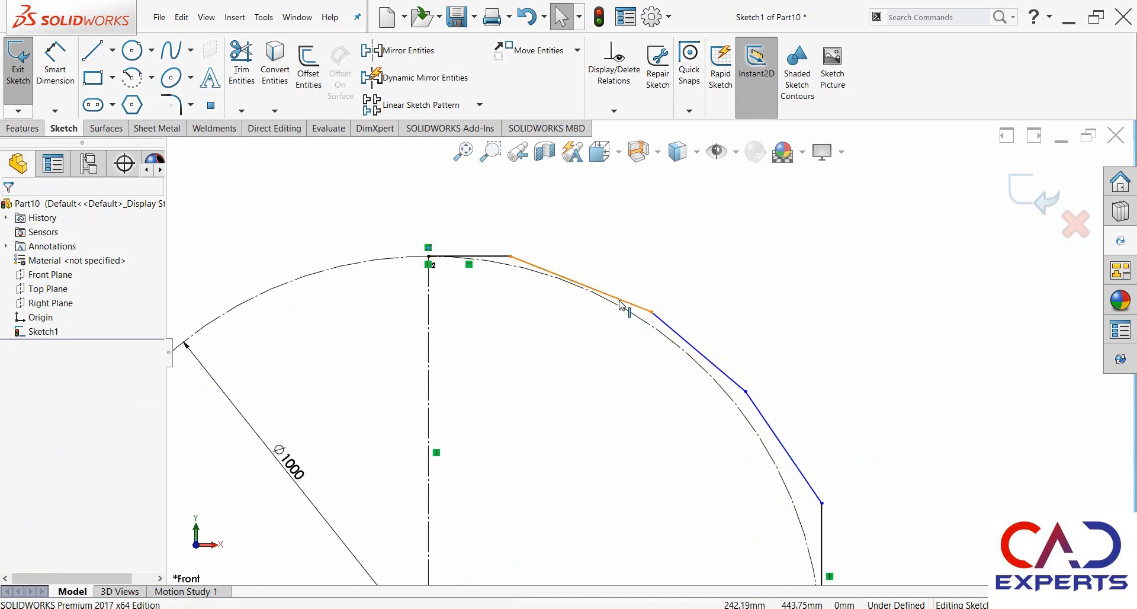
click(619, 299)
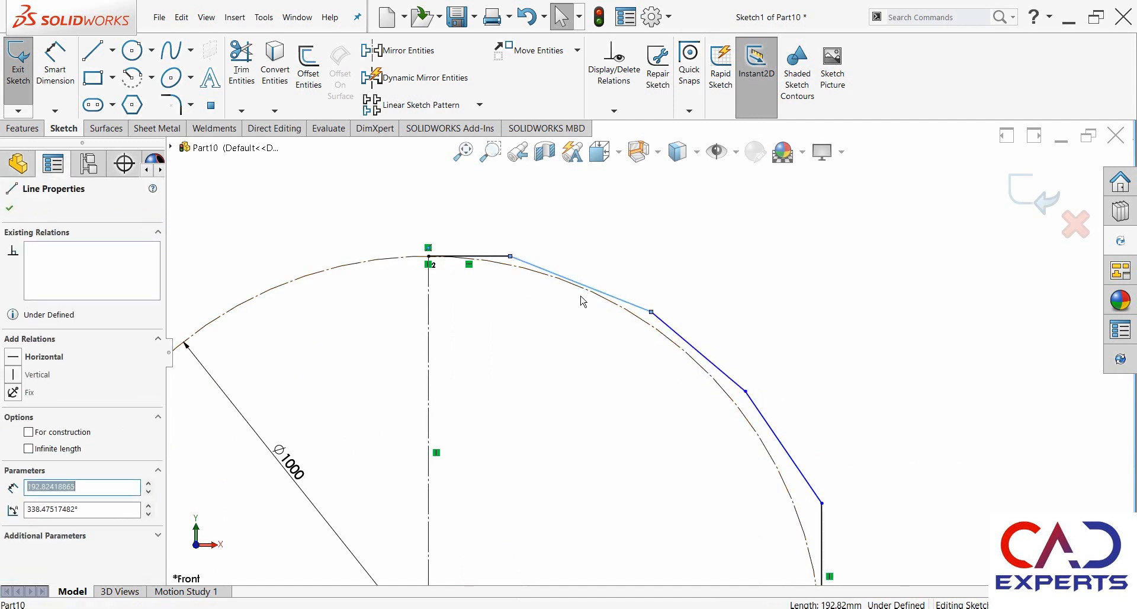
scroll(551, 294, down, 3)
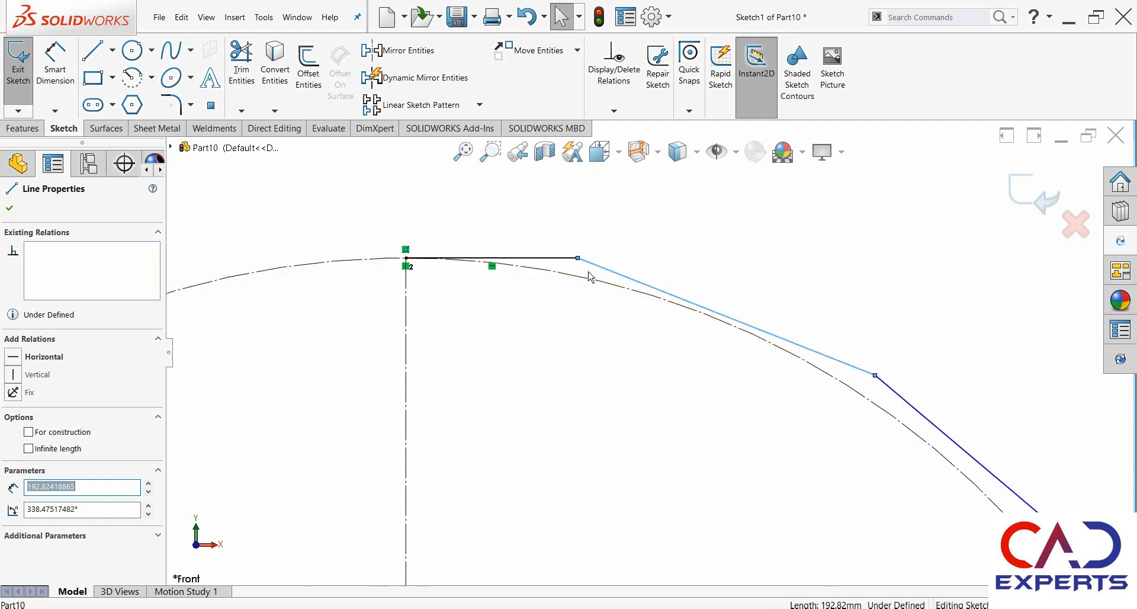
ctrl+click(621, 290)
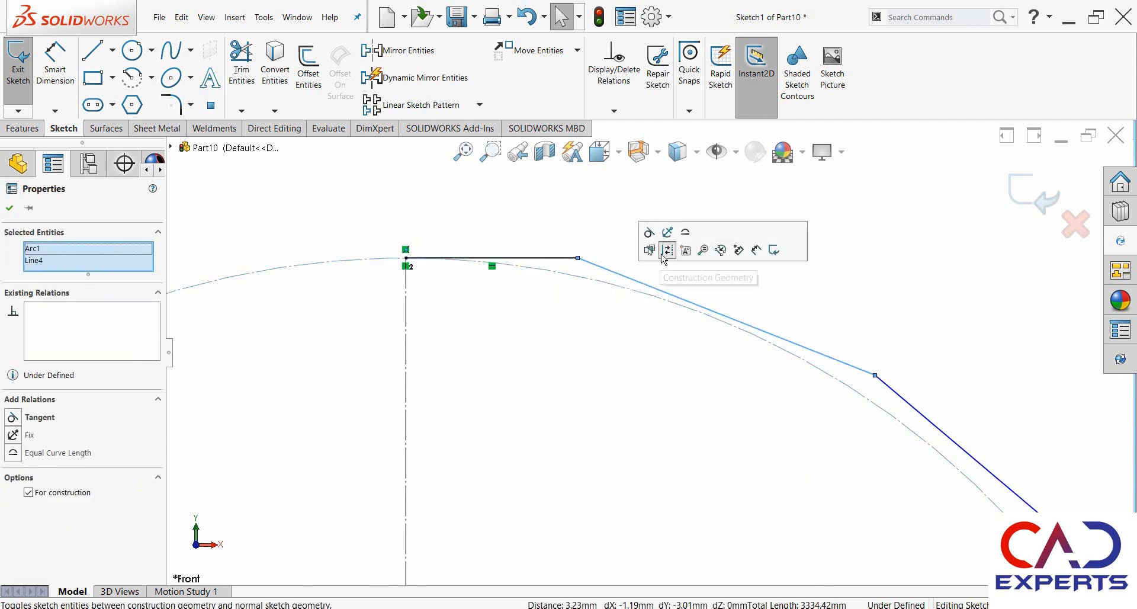
click(649, 234)
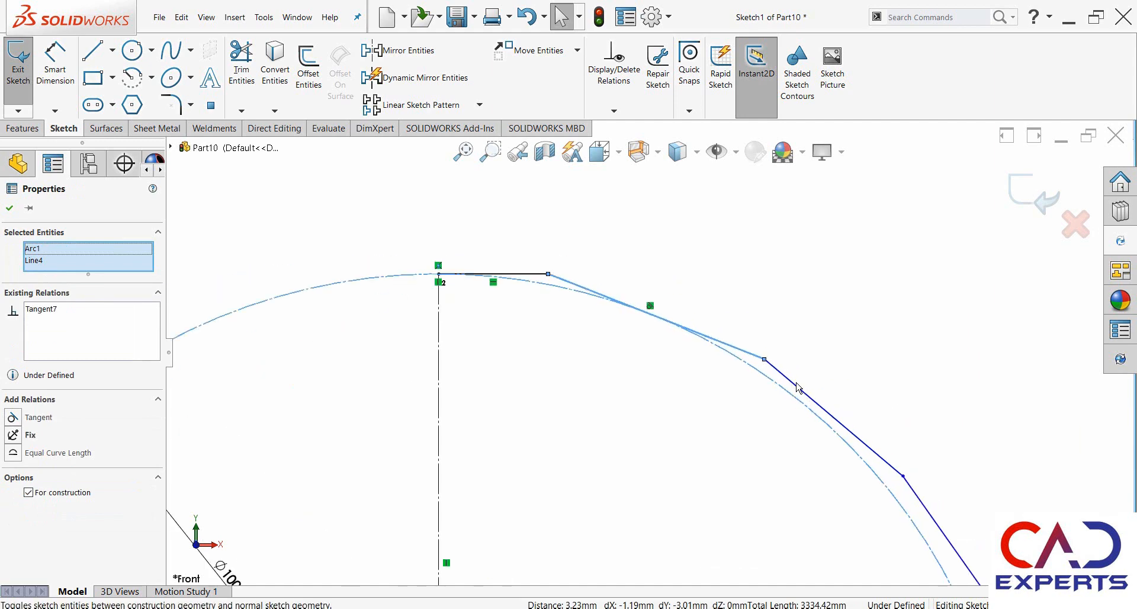
Step: Add tangent relations between the construction circle and the chain's third and fourth segments
click(795, 387)
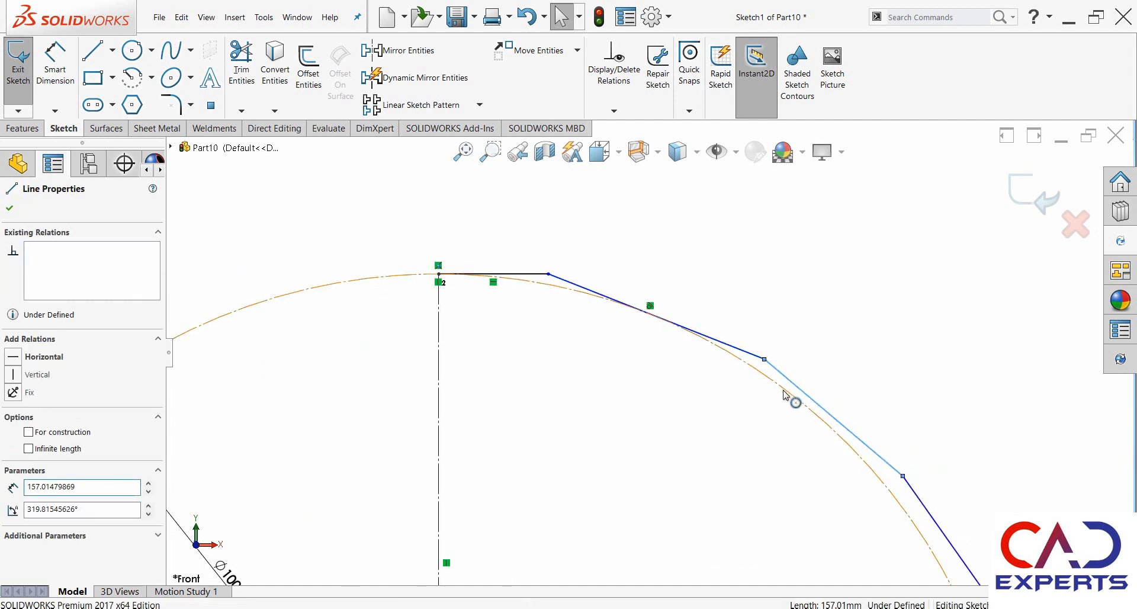
ctrl+click(794, 395)
click(817, 337)
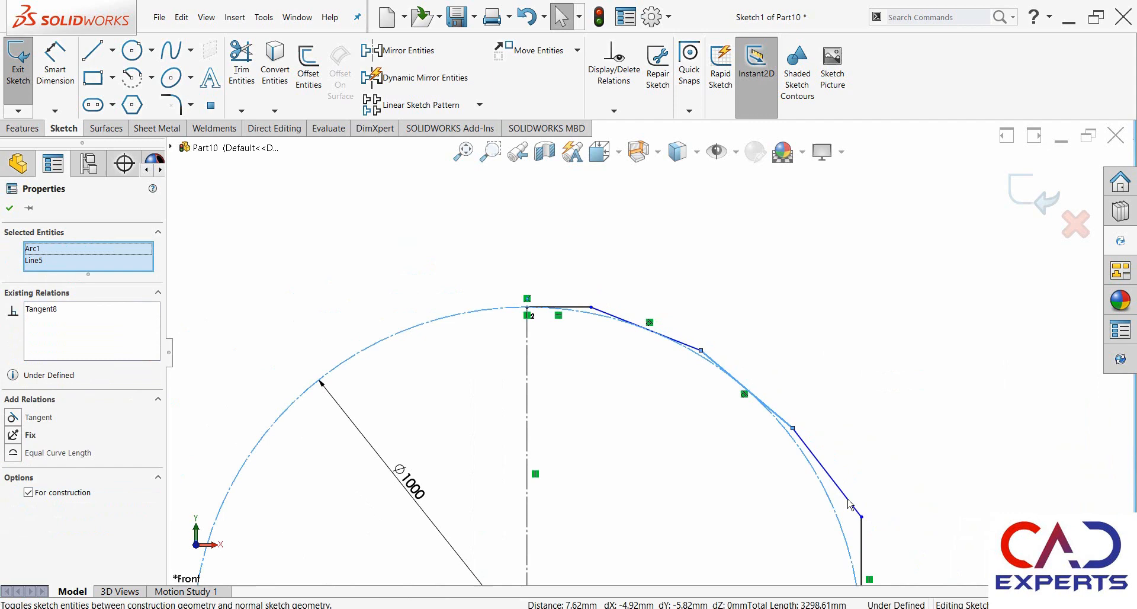
click(825, 463)
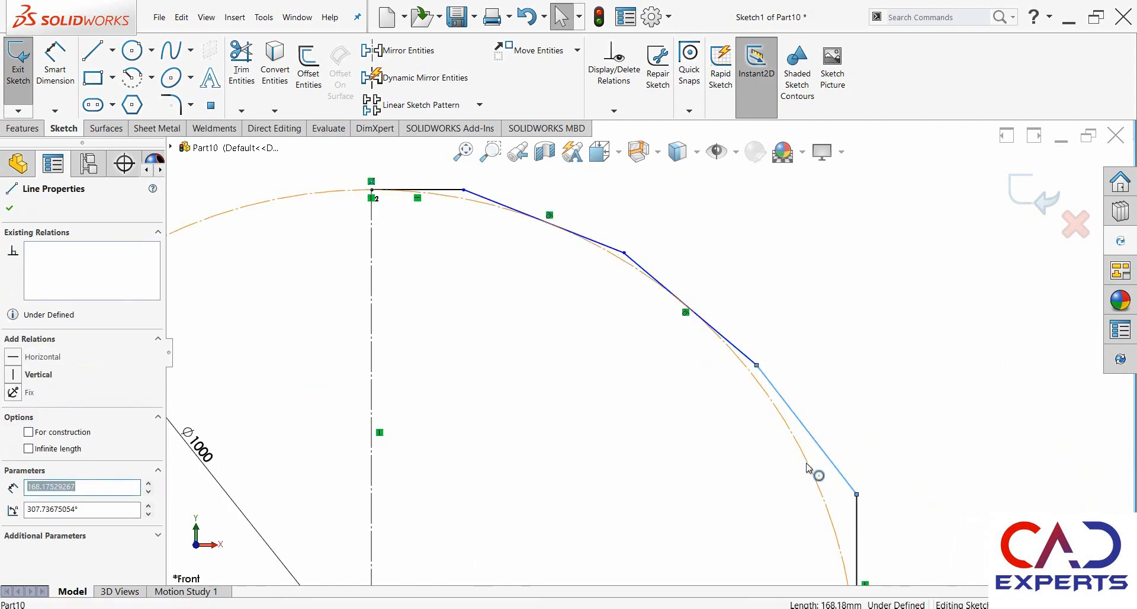
ctrl+click(812, 472)
click(840, 410)
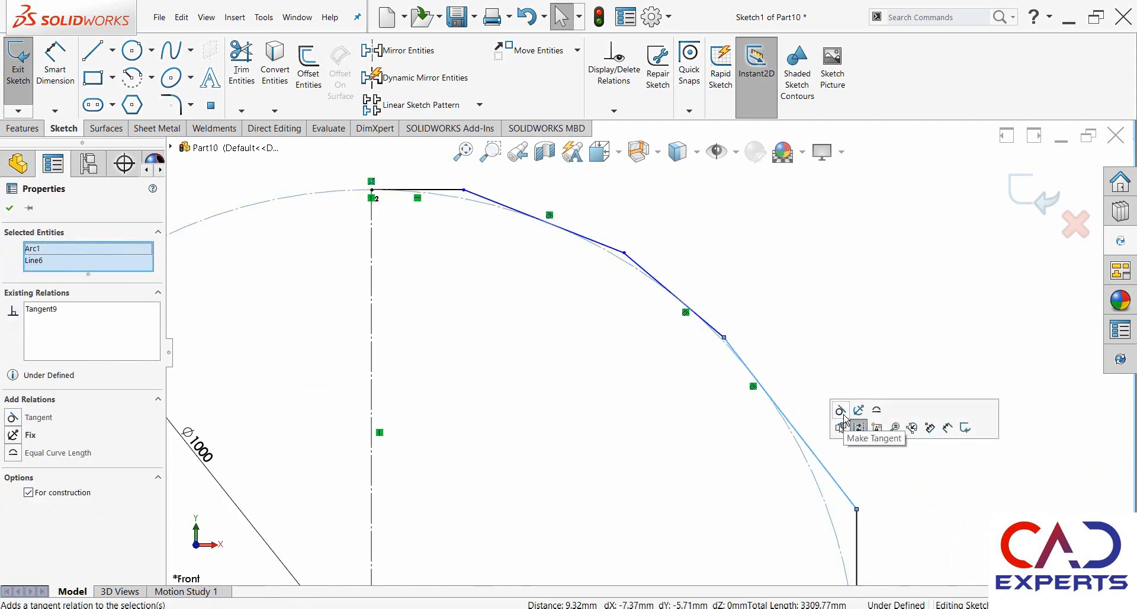
click(804, 391)
Step: Make the three sloped middle segments of the chain equal in length
scroll(746, 373, up, 3)
scroll(593, 332, down, 4)
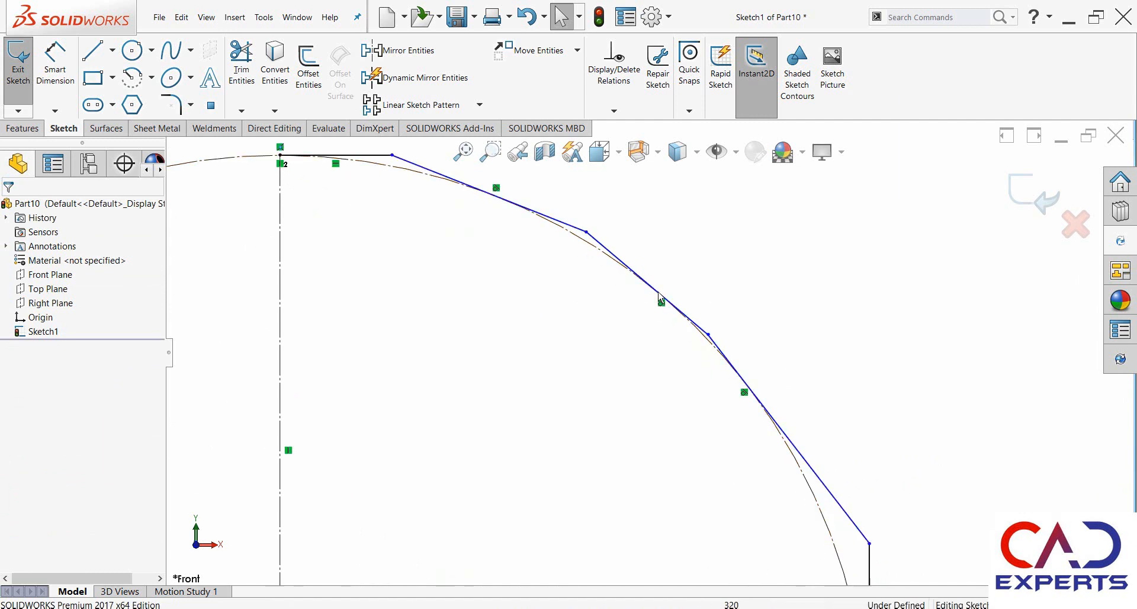
click(578, 229)
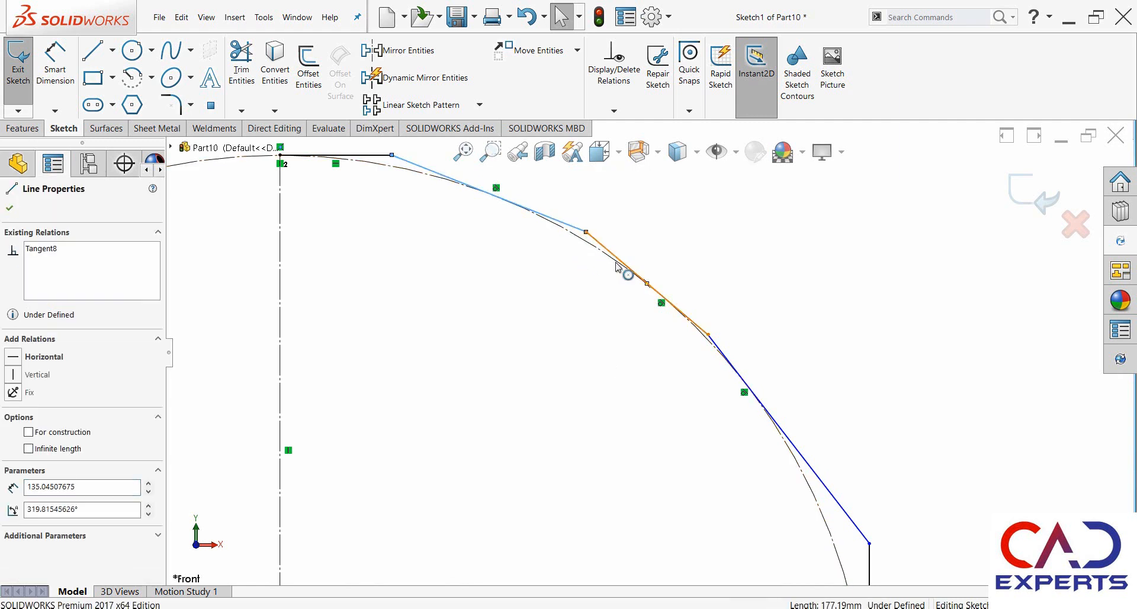
ctrl+click(620, 262)
ctrl+click(845, 510)
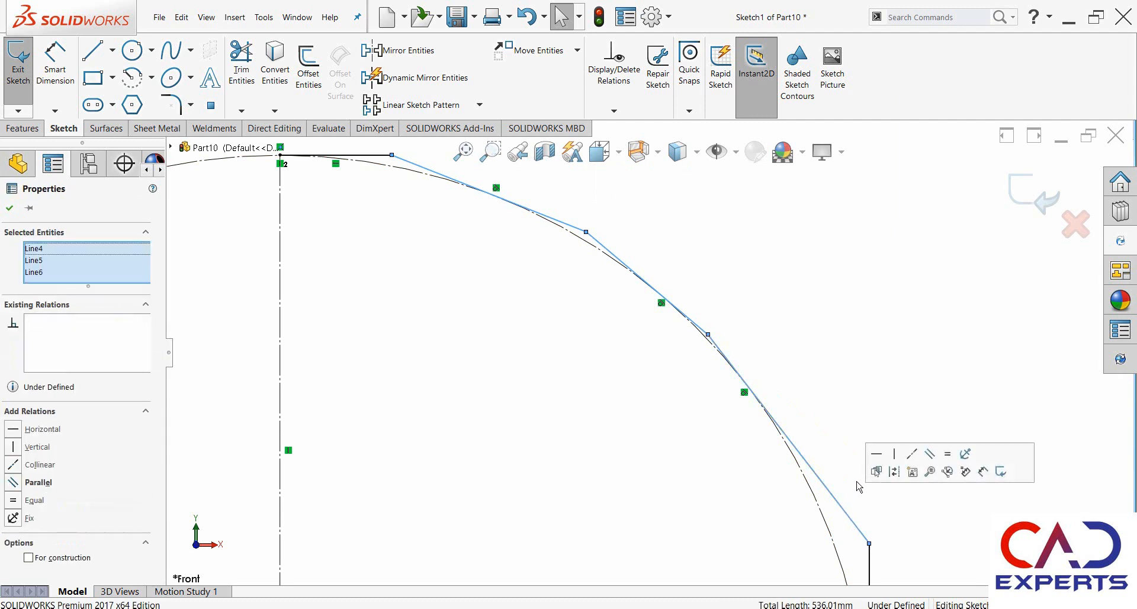
click(948, 455)
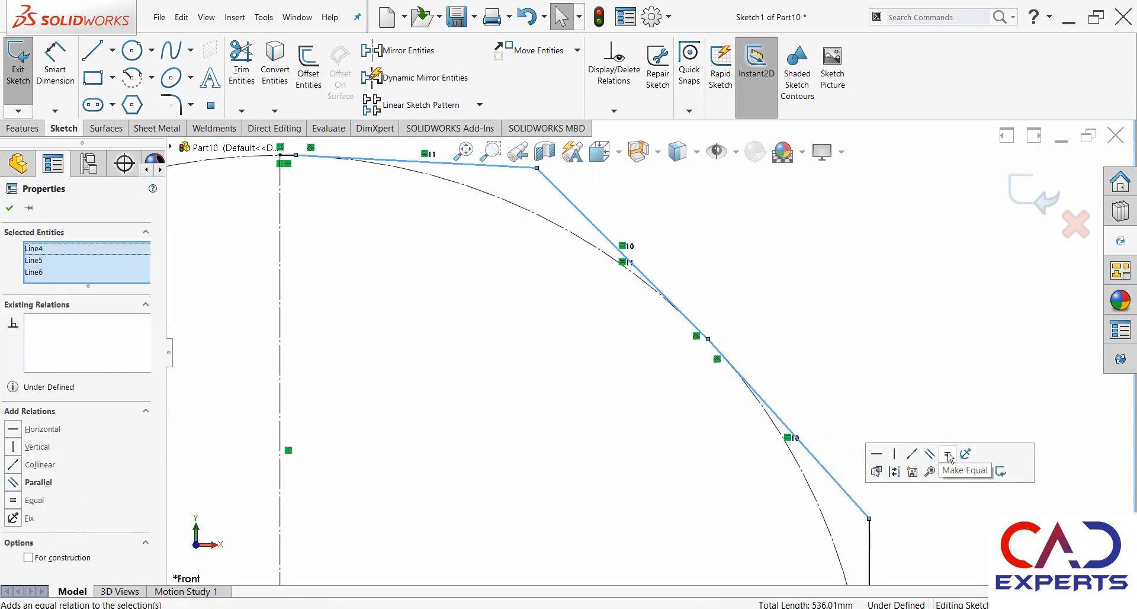
scroll(828, 385, up, 4)
click(818, 377)
Step: Reposition the joint between the second and third segments to about X 270, Y 437 mm, and the vertical segment's upper end to about Y 105 mm
scroll(779, 379, down, 2)
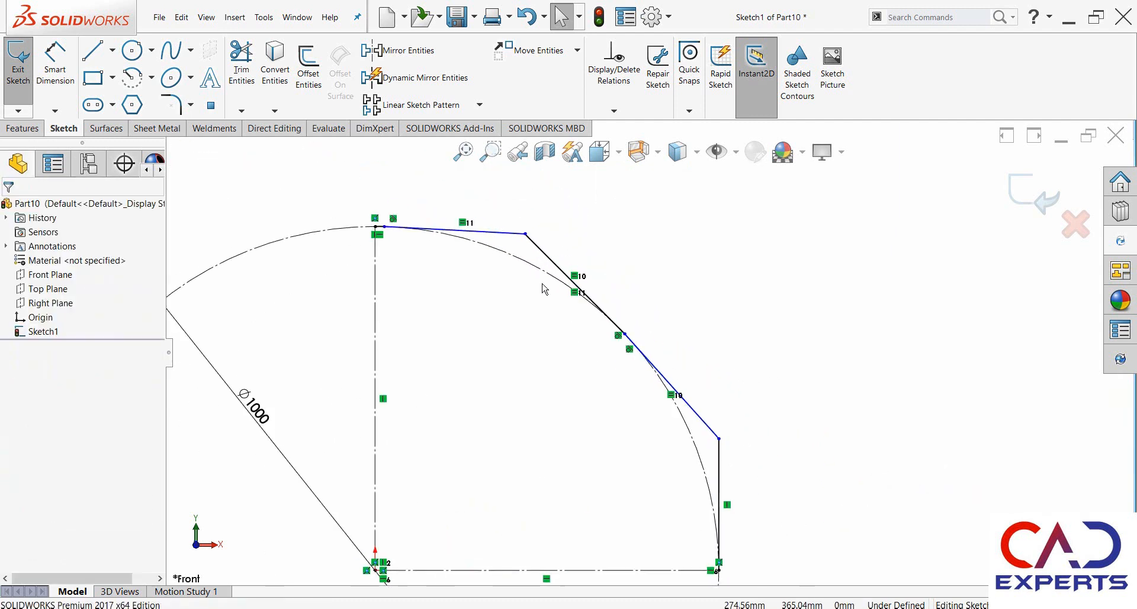
scroll(544, 288, down, 2)
drag(549, 254, 629, 283)
scroll(651, 322, up, 4)
scroll(735, 517, down, 2)
scroll(705, 428, down, 2)
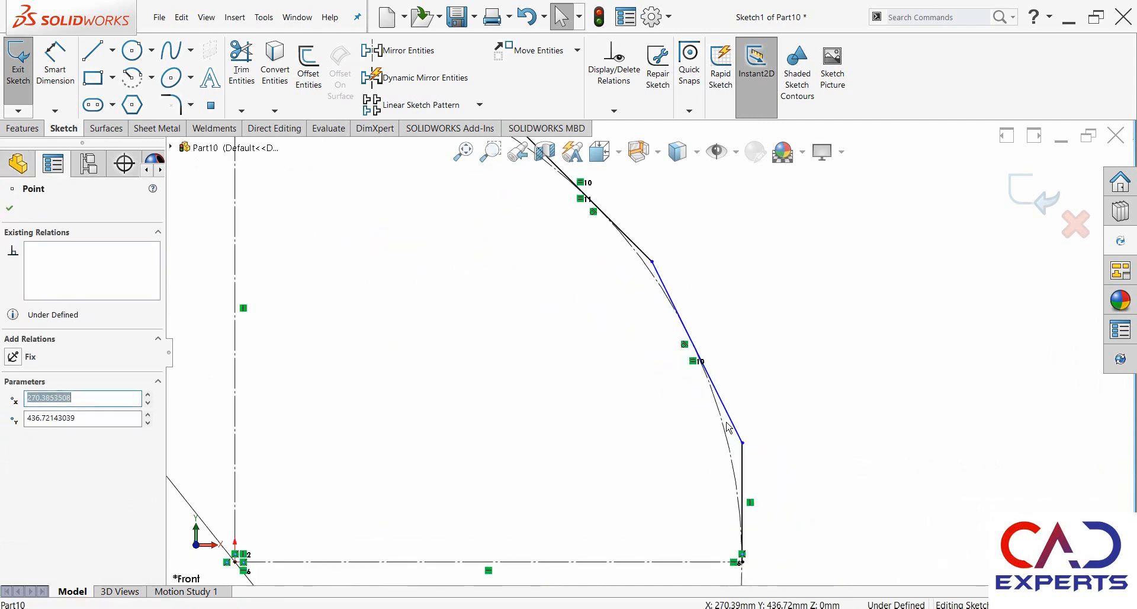
scroll(730, 423, up, 1)
drag(727, 427, 740, 438)
scroll(678, 380, up, 2)
scroll(610, 284, down, 3)
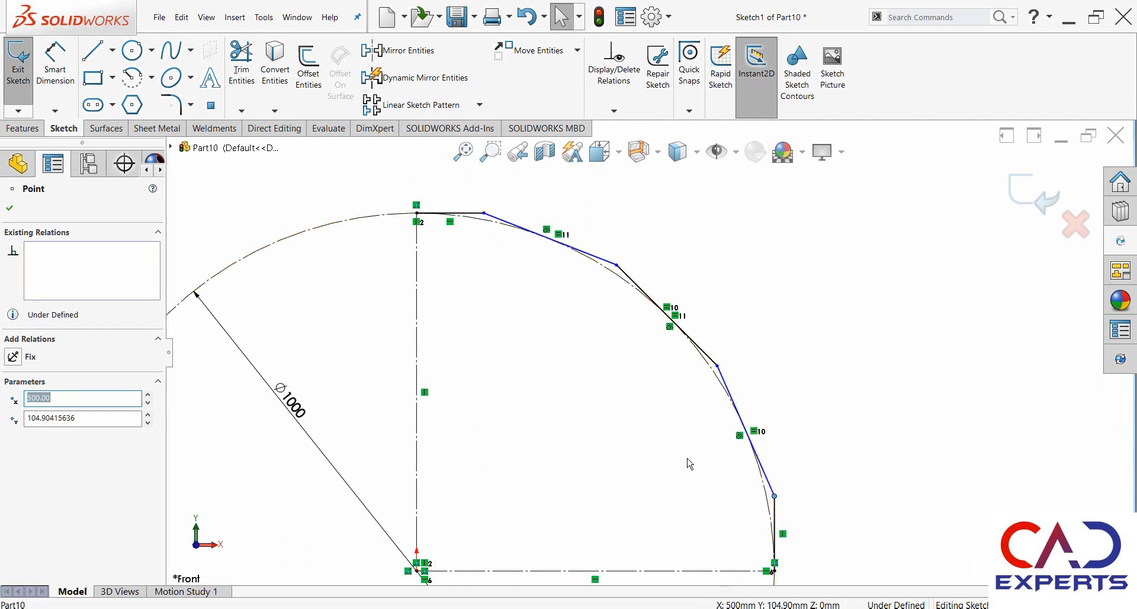
Step: Add an equal relation between the horizontal top segment and the vertical last segment
click(775, 522)
ctrl+click(472, 213)
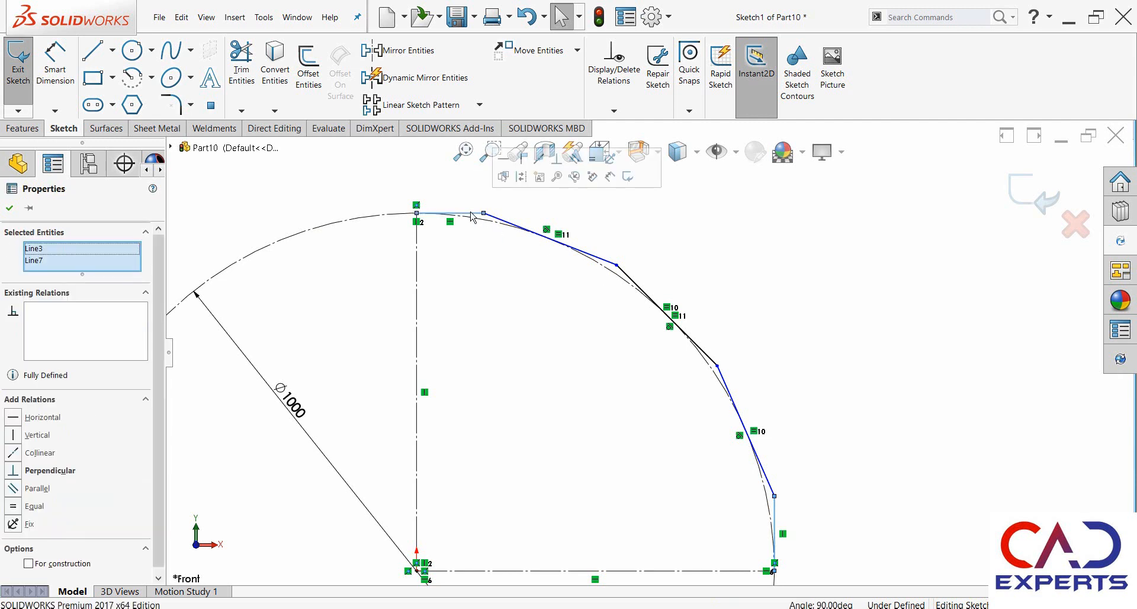
click(592, 159)
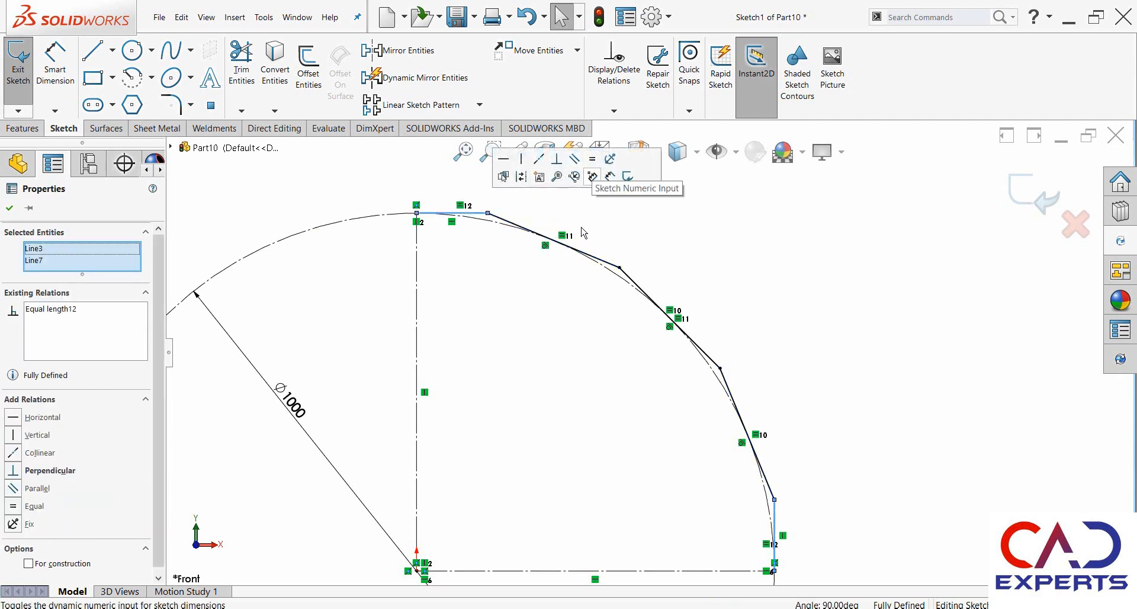
click(571, 456)
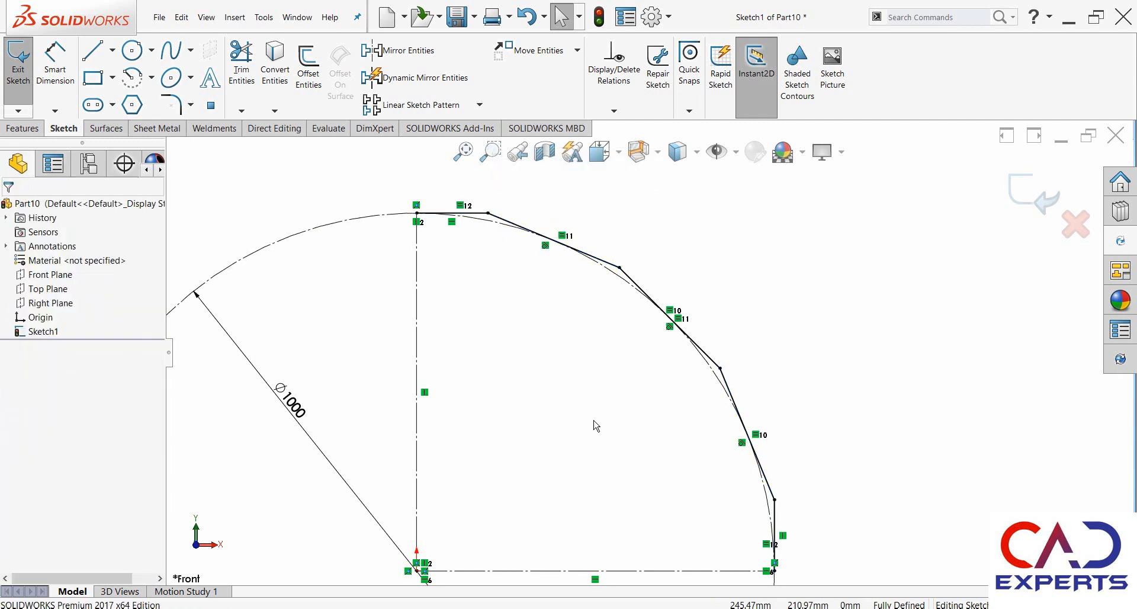
Step: Examine the chain's segments and their relations along the construction circle's upper-right quarter
scroll(614, 425, up, 3)
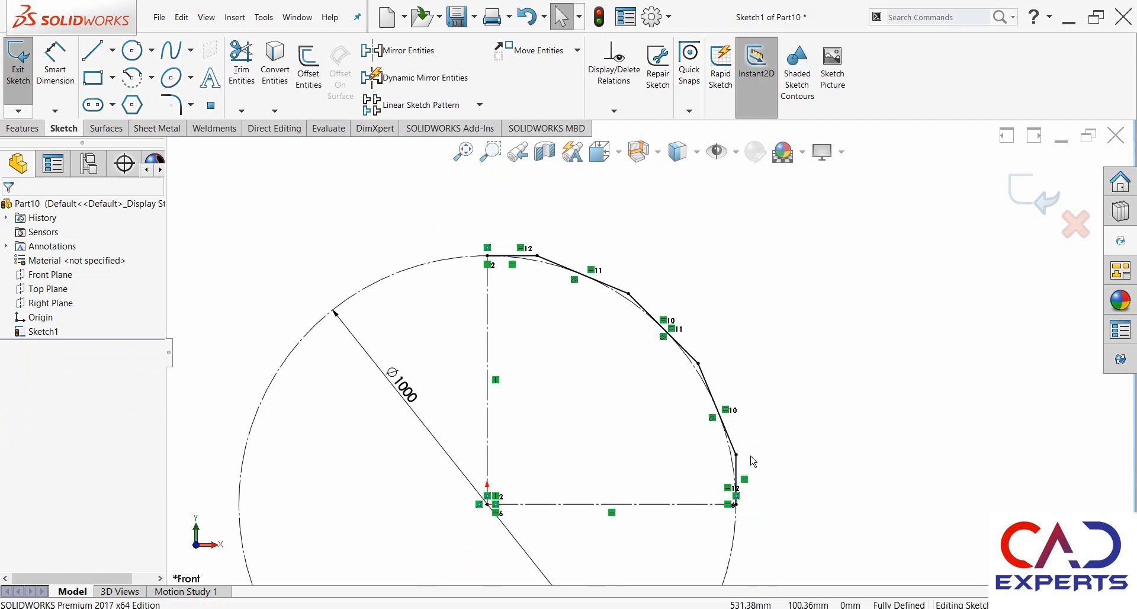
scroll(752, 461, down, 2)
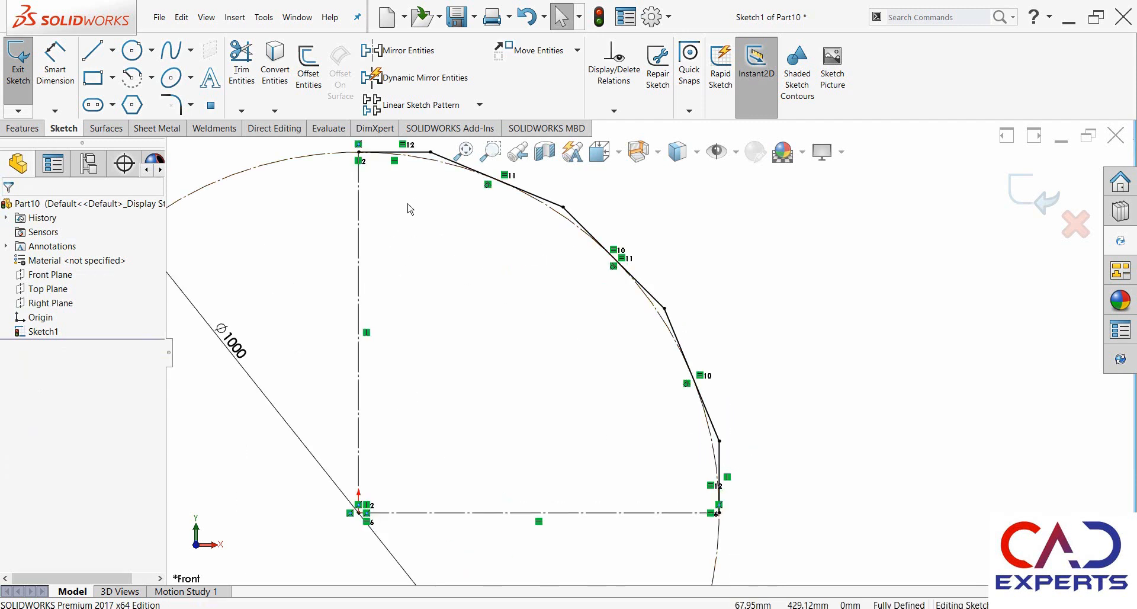
scroll(531, 282, up, 1)
scroll(481, 188, down, 1)
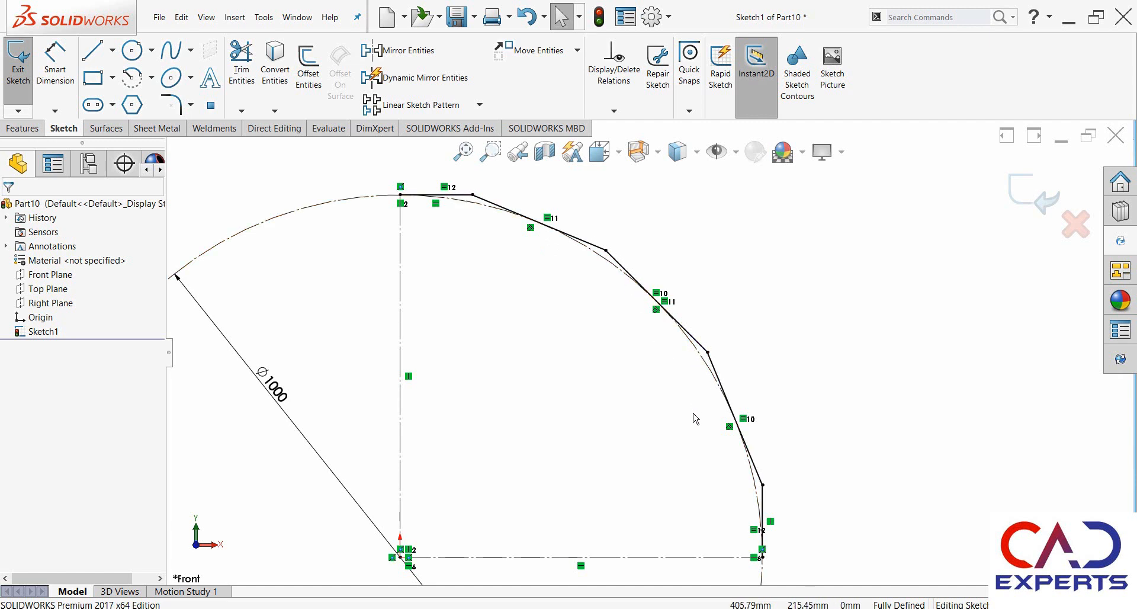
scroll(678, 386, up, 3)
scroll(645, 296, down, 3)
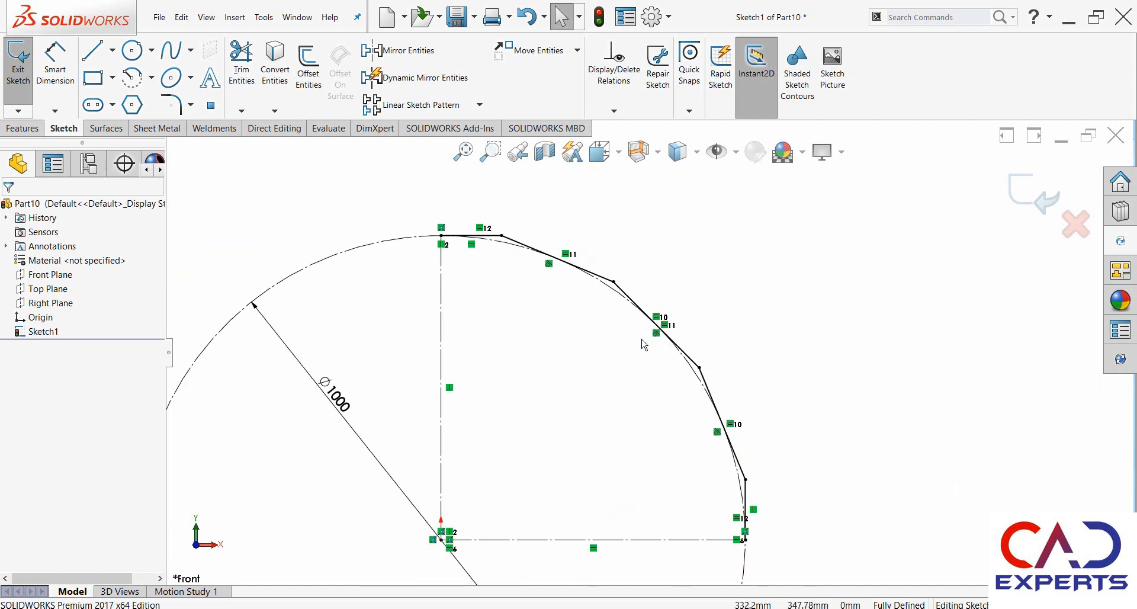
scroll(624, 391, up, 3)
scroll(652, 404, down, 1)
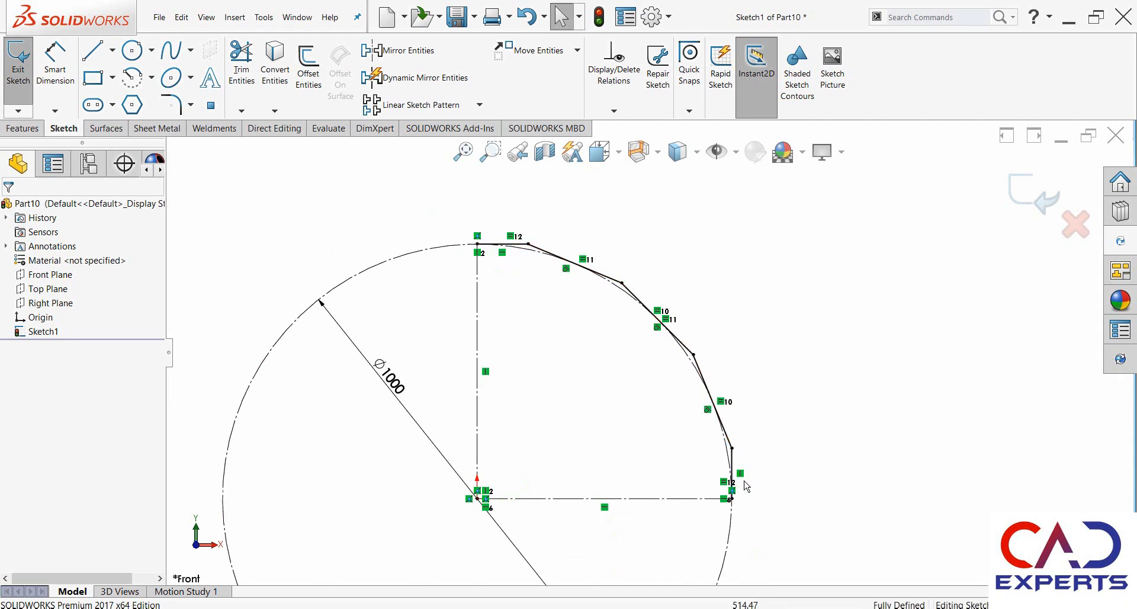
scroll(685, 372, up, 3)
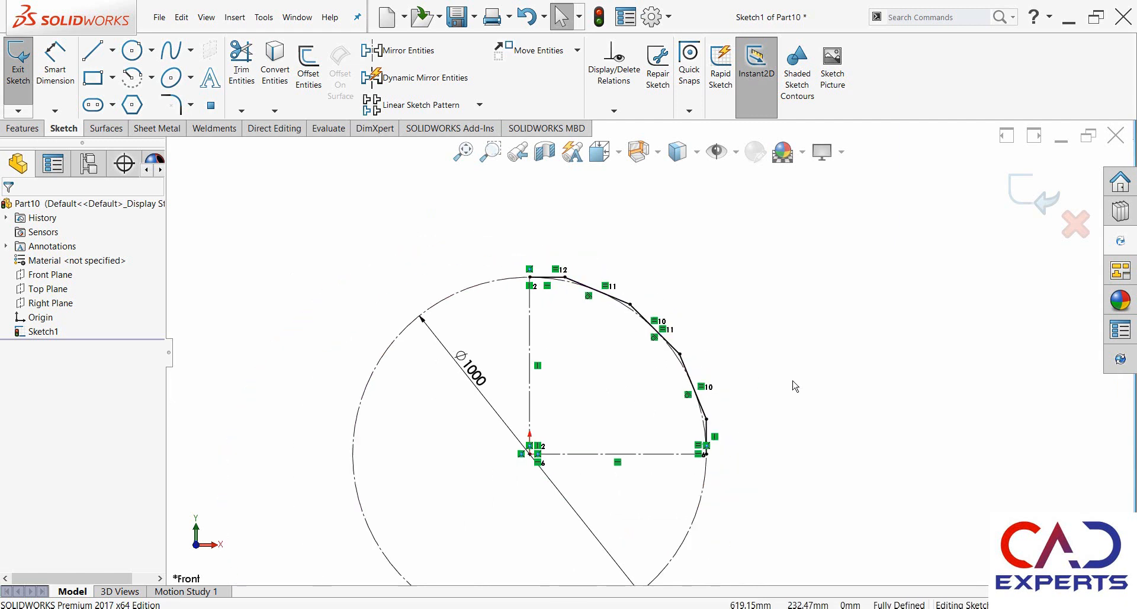
Step: Close the segment chain sketch and start a new sketch on the Top Plane
click(1024, 189)
scroll(756, 421, down, 2)
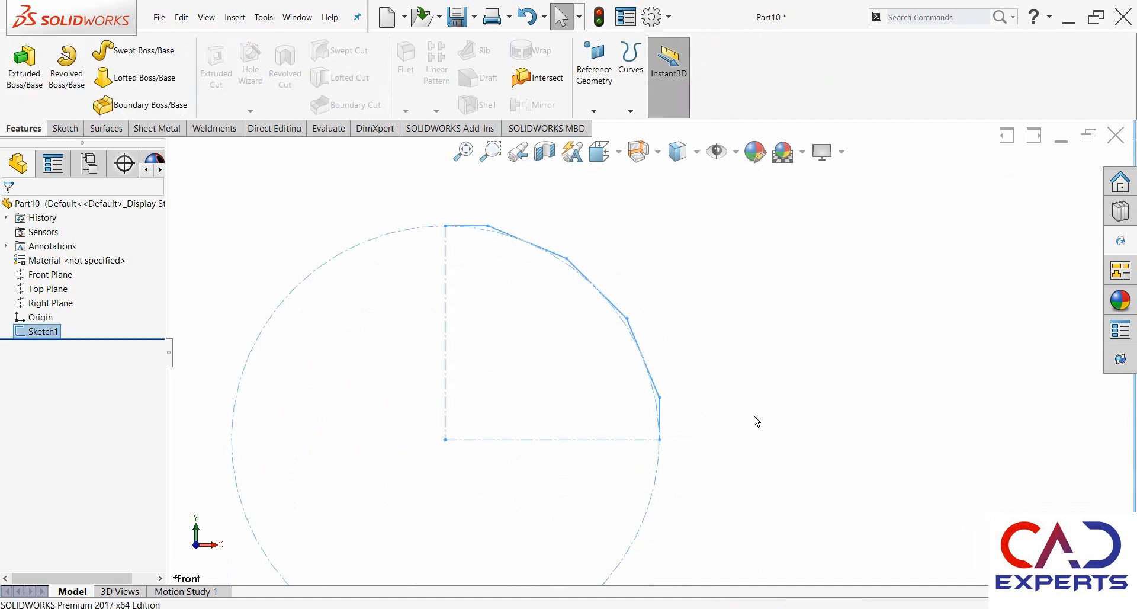
click(47, 288)
scroll(640, 360, up, 4)
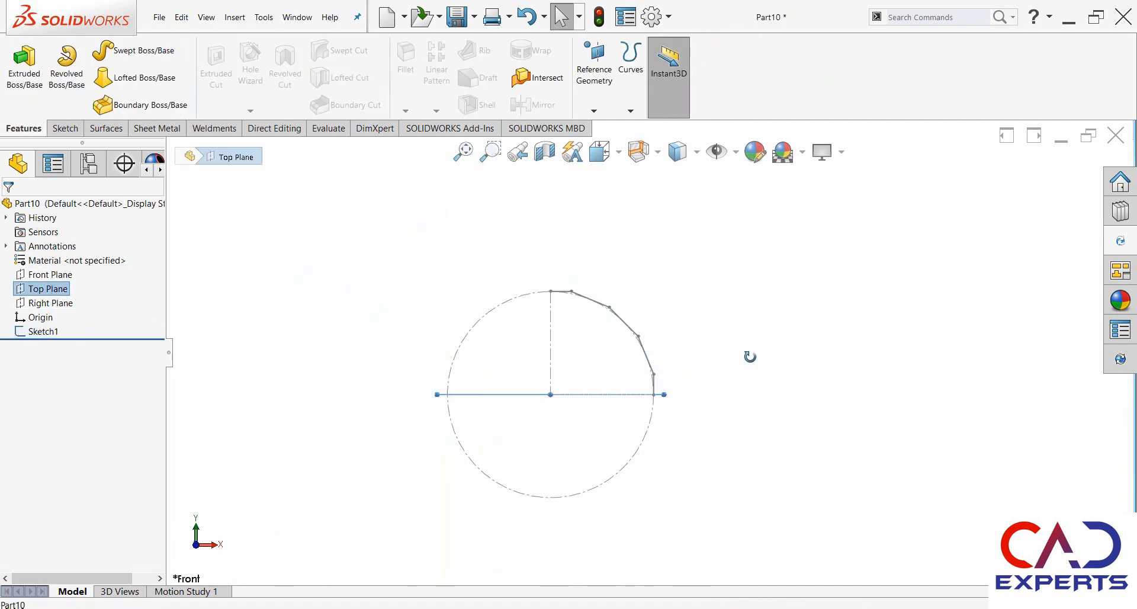
middle_drag(749, 357, 738, 410)
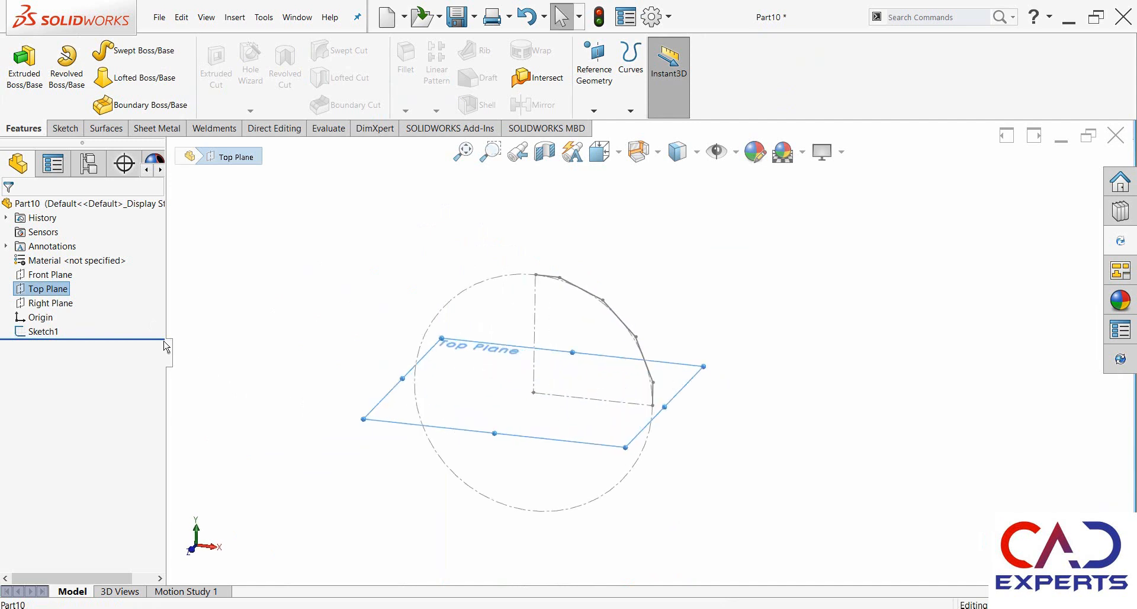
right_click(42, 289)
click(55, 268)
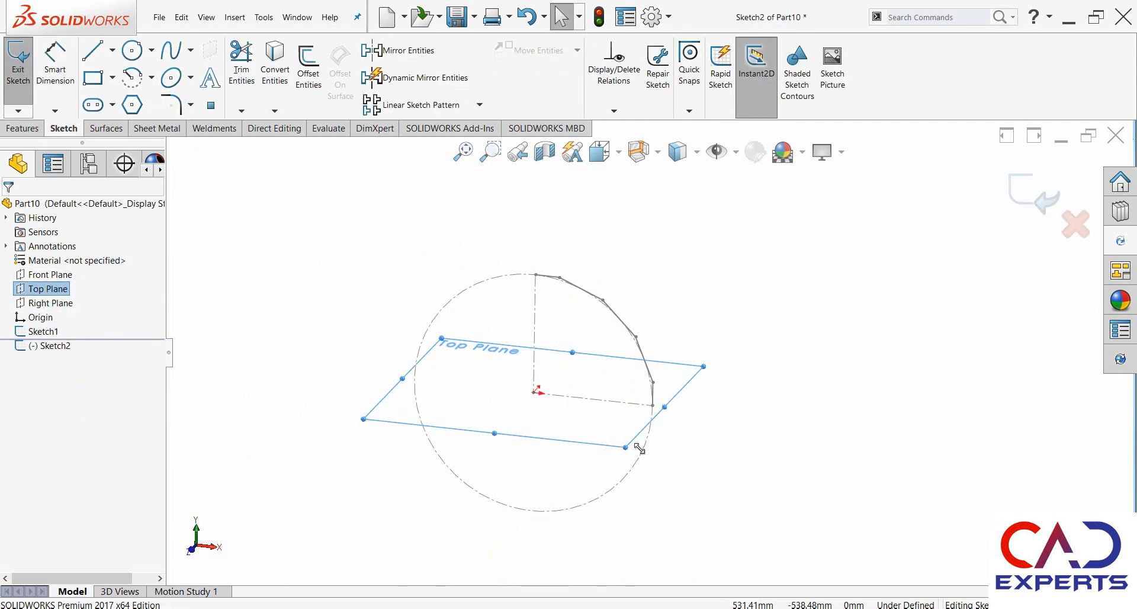
Step: Sketch a circle of about 258 mm radius centred on the chain's lower endpoint at the right quadrant
right_drag(678, 409, 704, 409)
scroll(664, 422, down, 2)
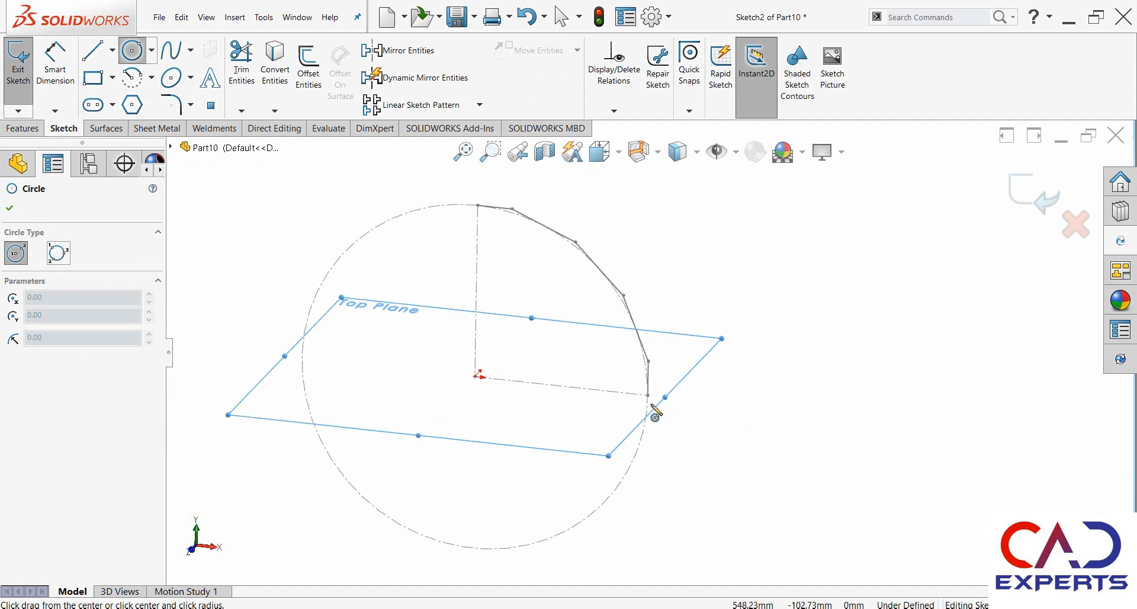
click(648, 395)
click(697, 376)
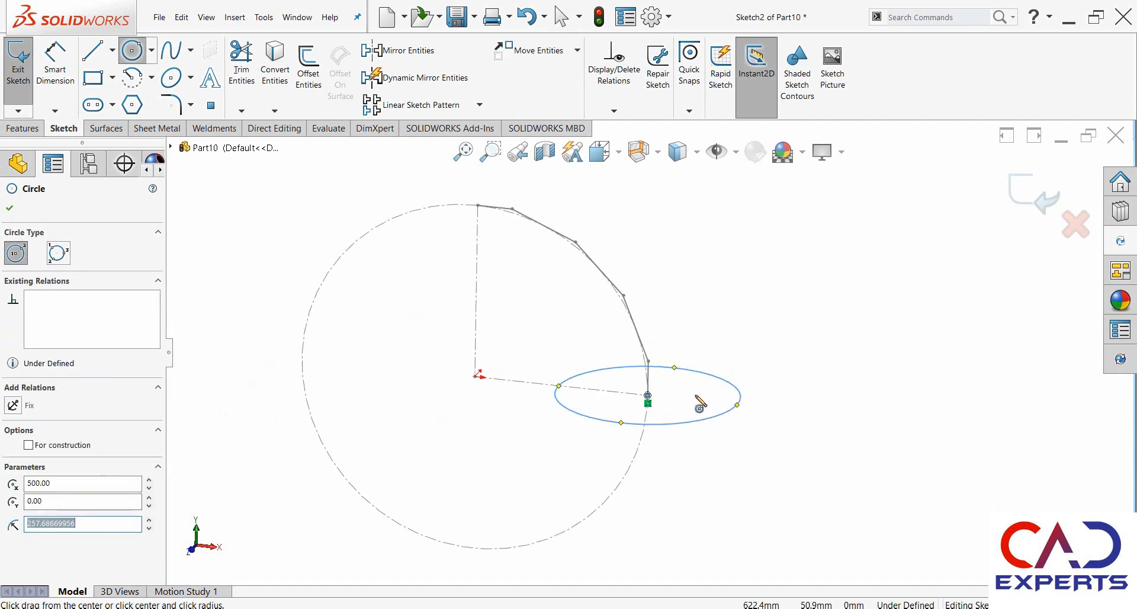
Step: Dimension the new circle's diameter as 500 mm and close the sketch
right_drag(699, 382, 714, 368)
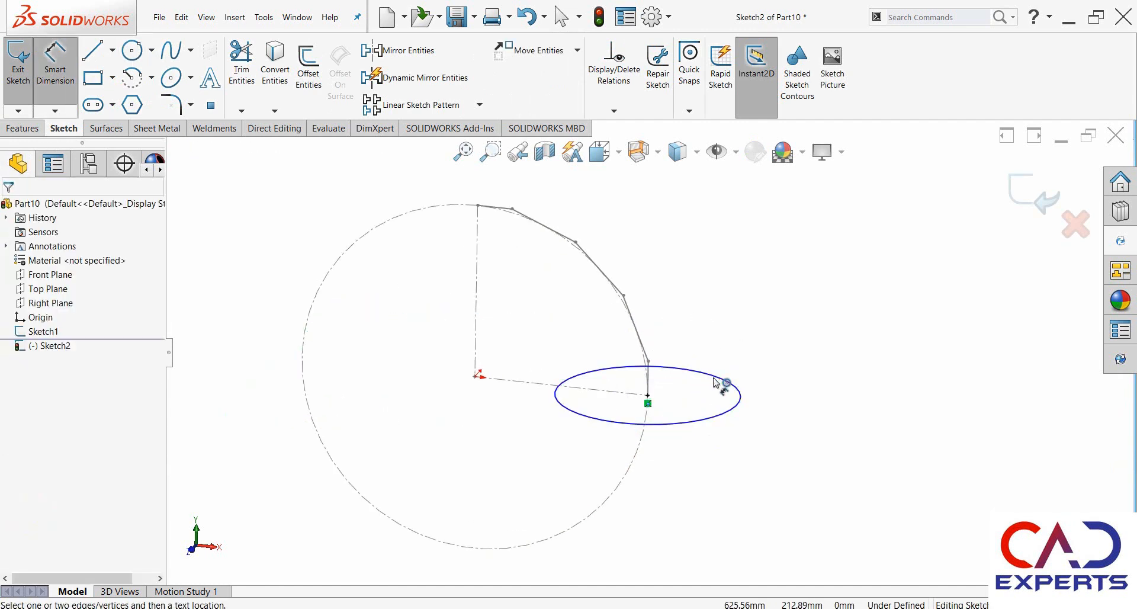
click(733, 384)
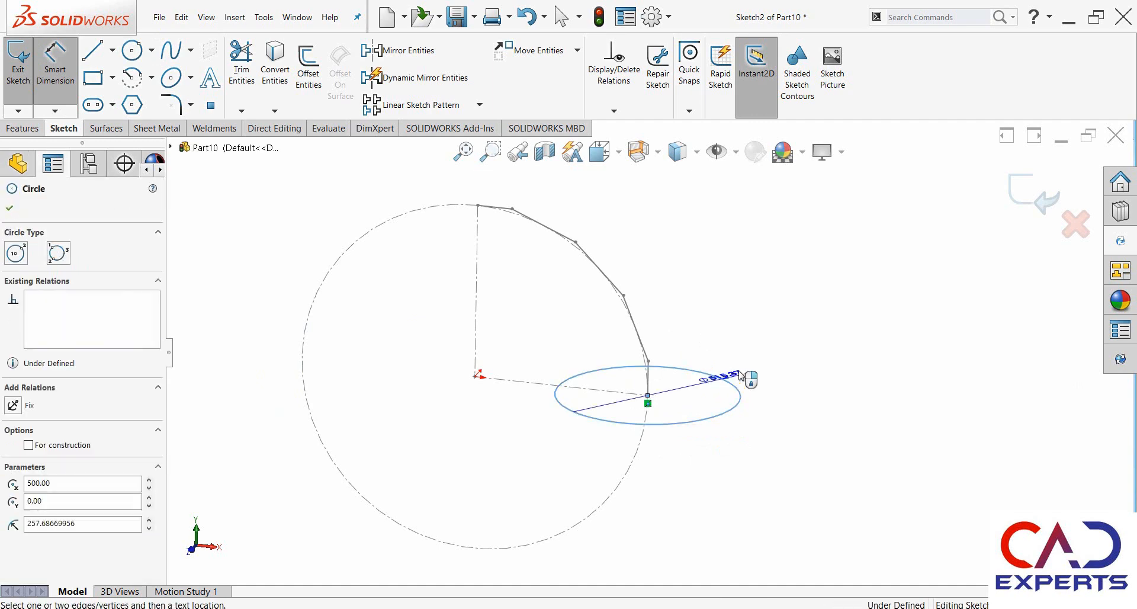
click(775, 365)
text(500)
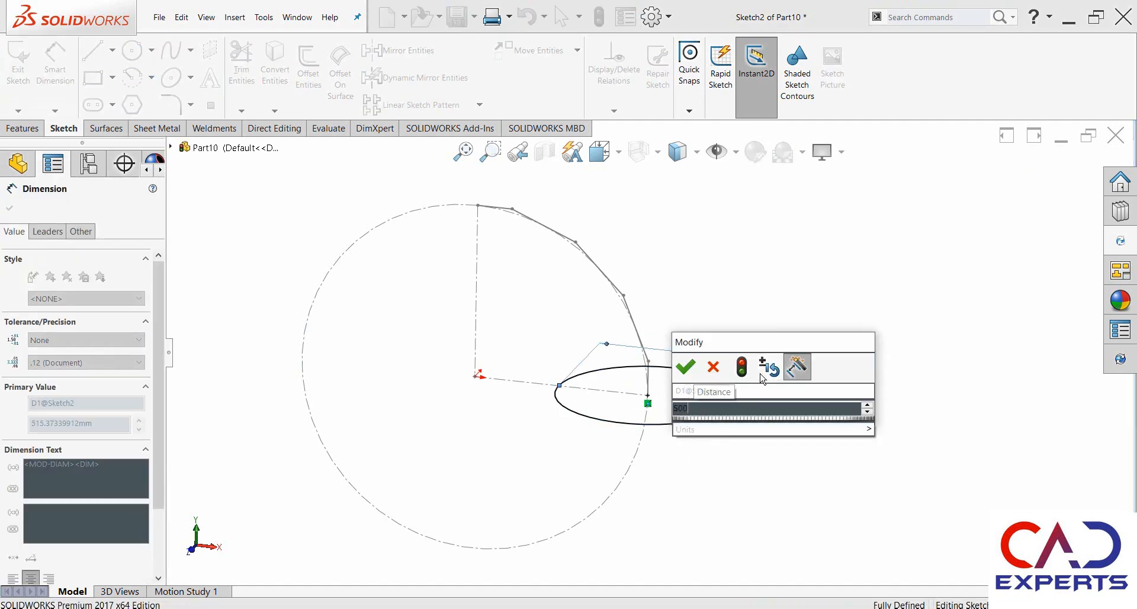
key(Return)
scroll(778, 345, up, 4)
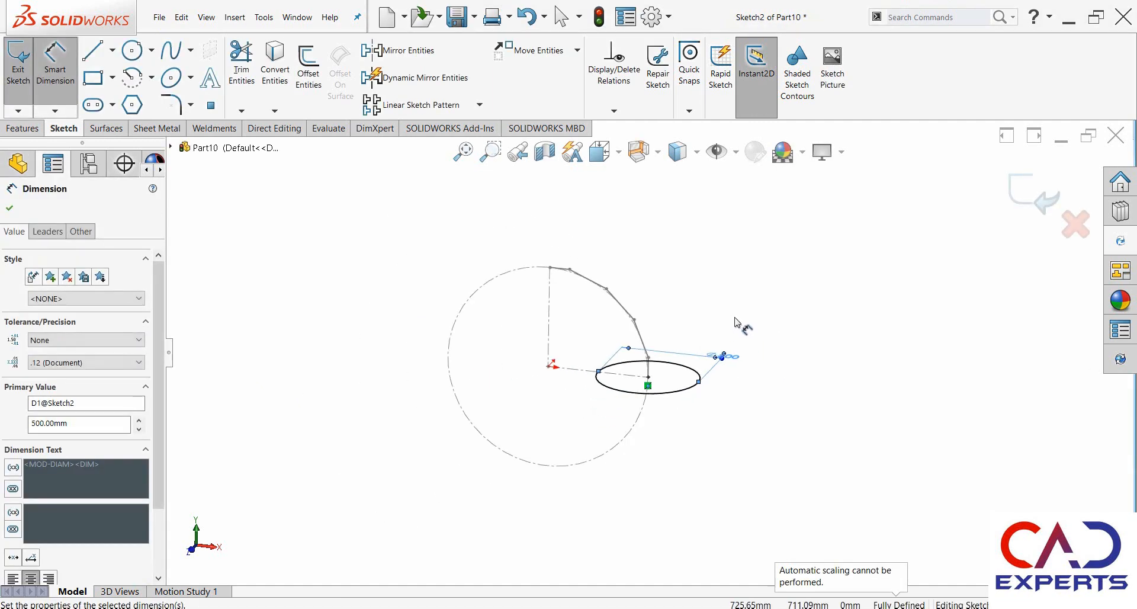
mouse_move(736, 321)
middle_down()
mouse_move(779, 264)
mouse_move(762, 326)
middle_up()
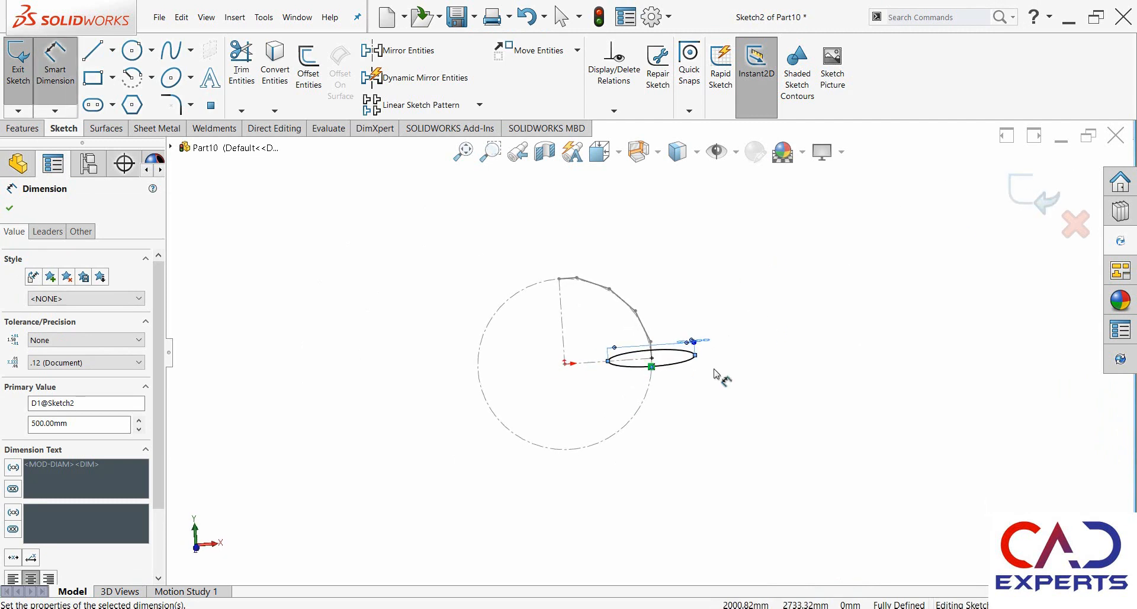
middle_drag(719, 375, 689, 356)
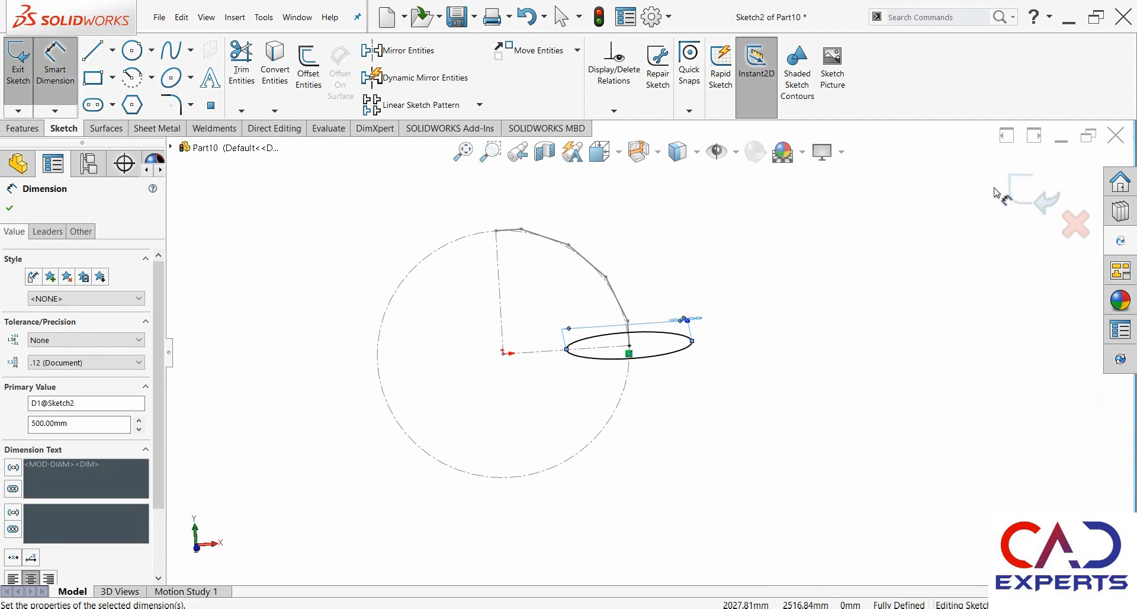
click(1023, 191)
Step: Sweep the 500 mm circle along the chain of straight segments to create the solid pipe bend
mouse_move(614, 264)
middle_down()
mouse_move(526, 296)
mouse_move(584, 314)
mouse_move(569, 272)
middle_up()
scroll(641, 327, down, 2)
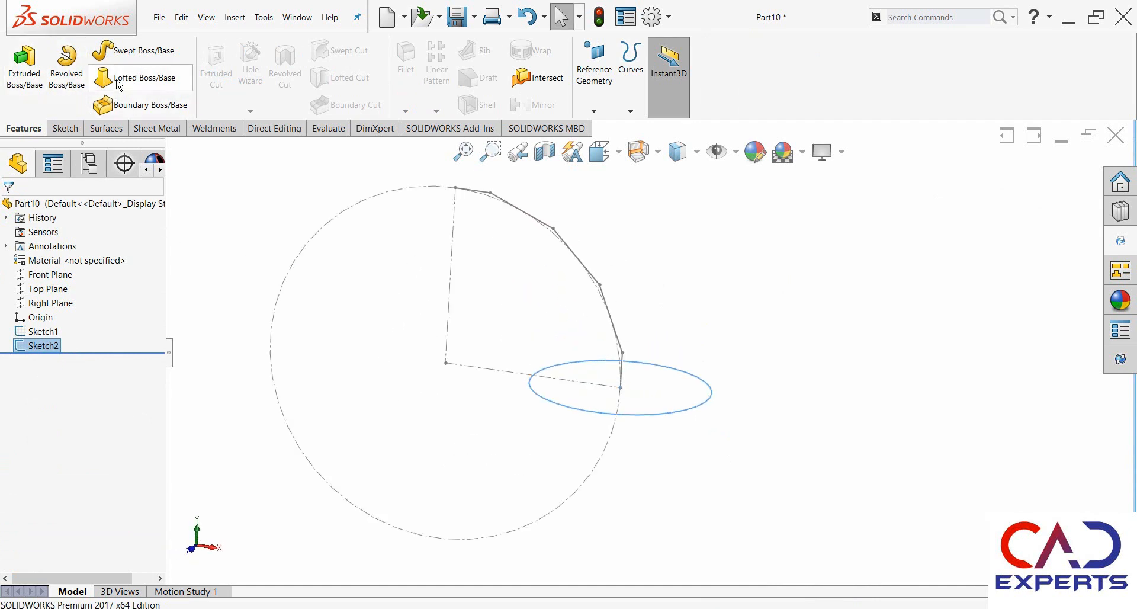
click(133, 52)
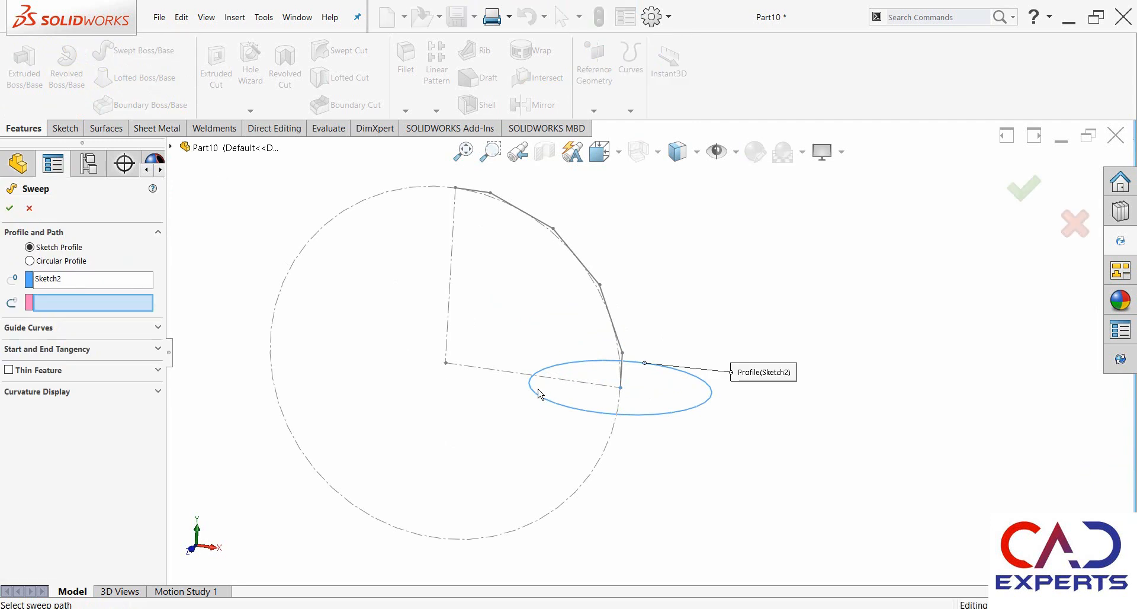
click(603, 290)
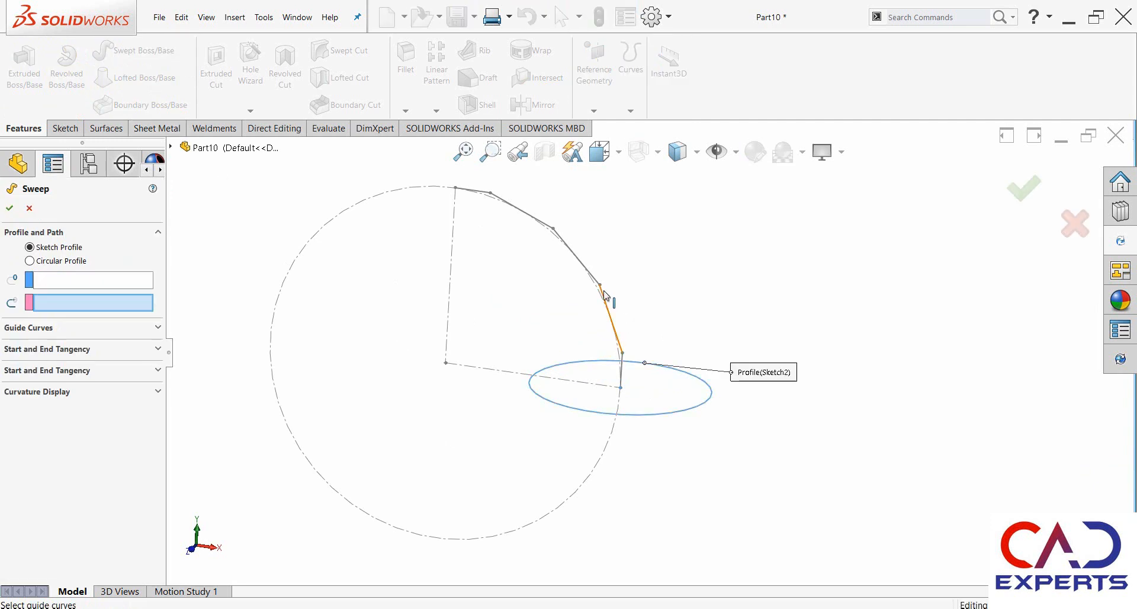
mouse_move(524, 409)
middle_down()
mouse_move(513, 411)
mouse_move(522, 314)
mouse_move(571, 306)
mouse_move(536, 339)
middle_up()
key(Return)
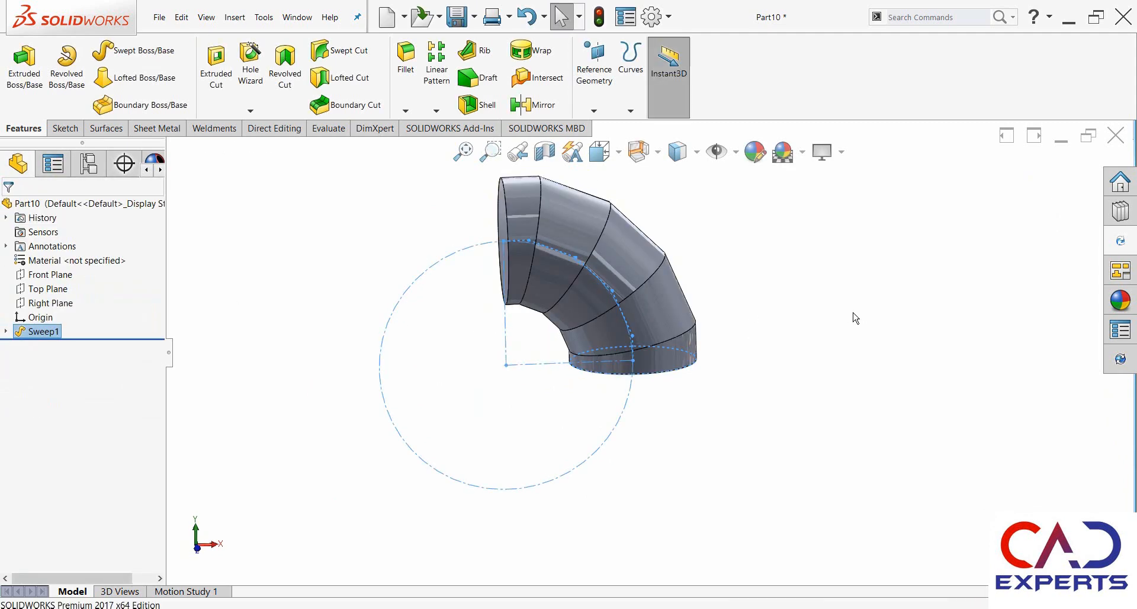
click(714, 421)
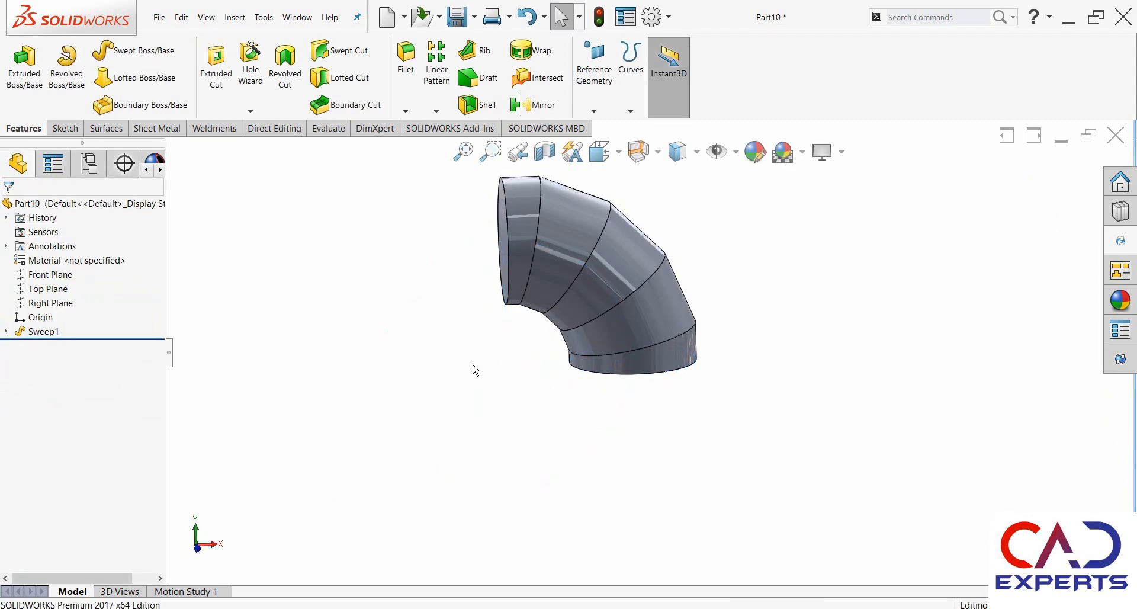
Step: Shell the bend to a 1 mm wall thickness, removing both circular end faces
middle_drag(474, 369, 549, 353)
key(f)
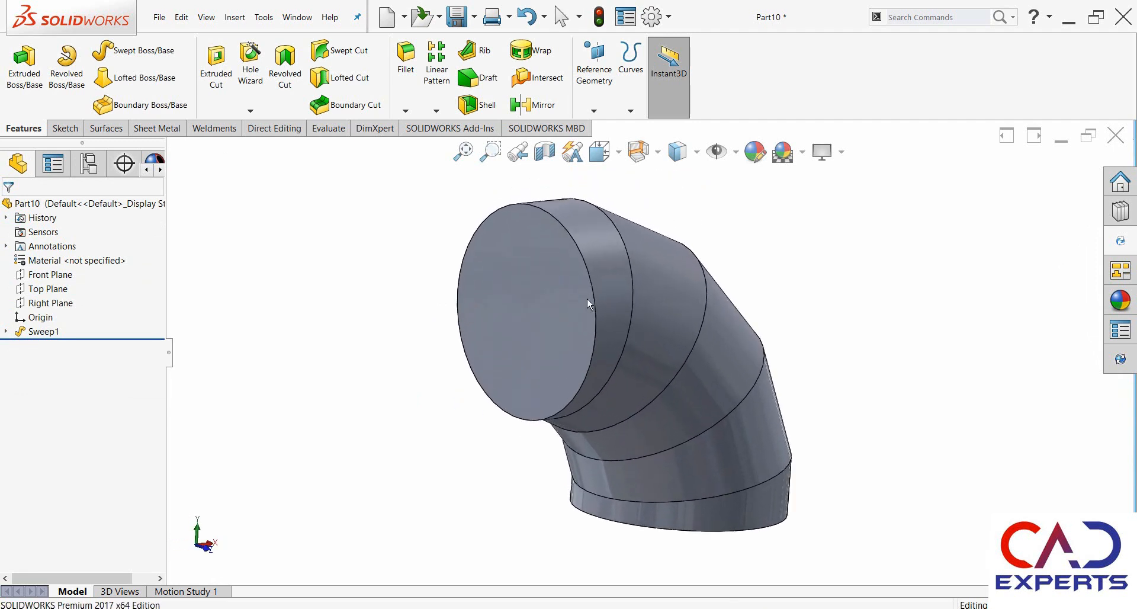
click(477, 104)
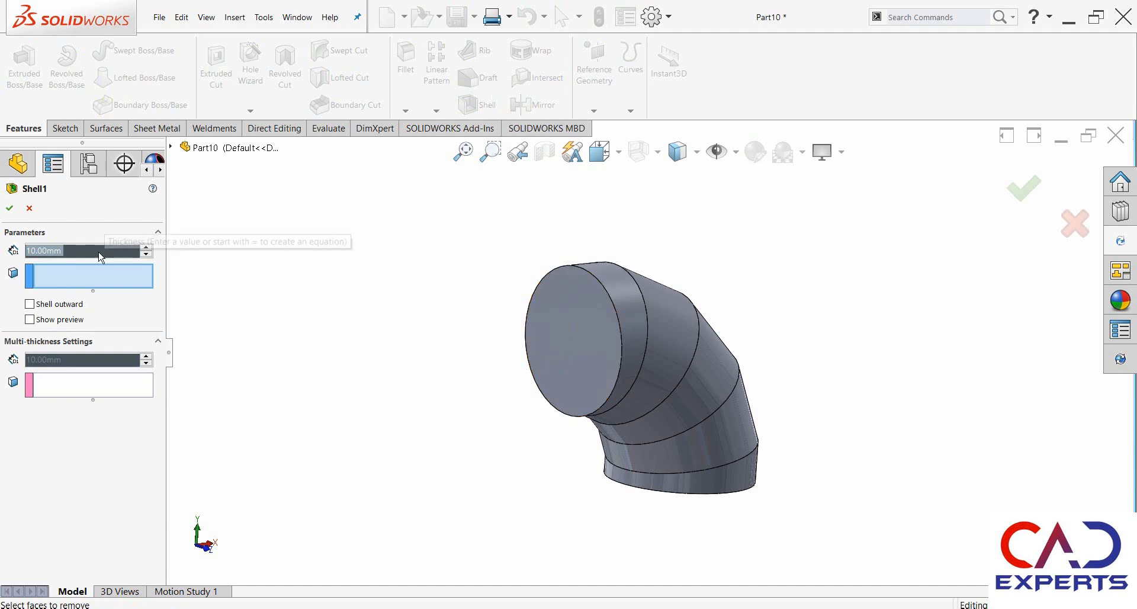
text(1)
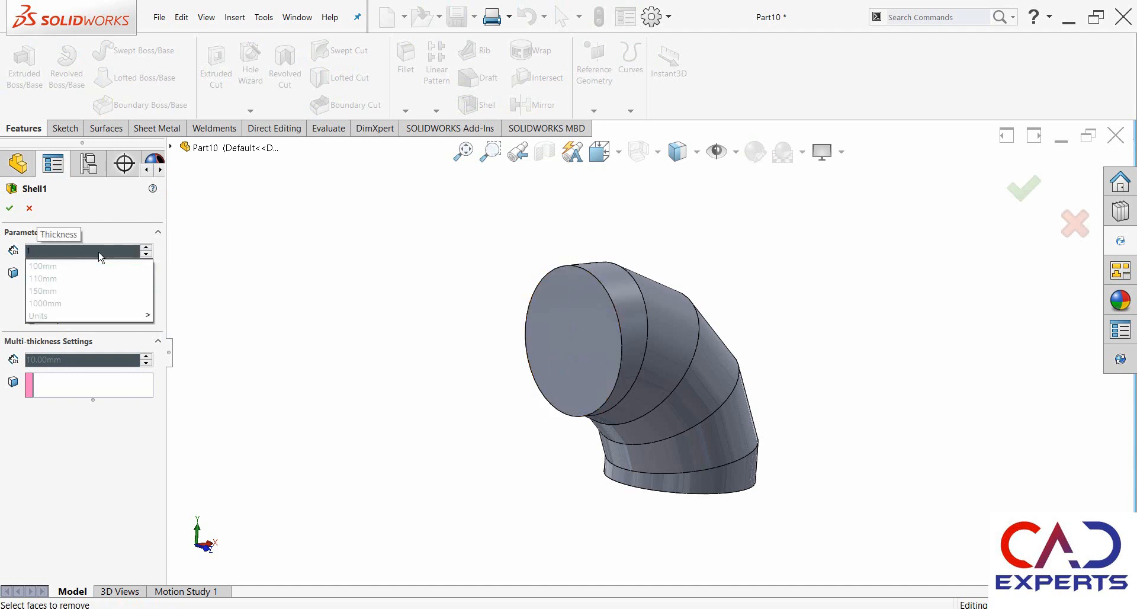
key(Return)
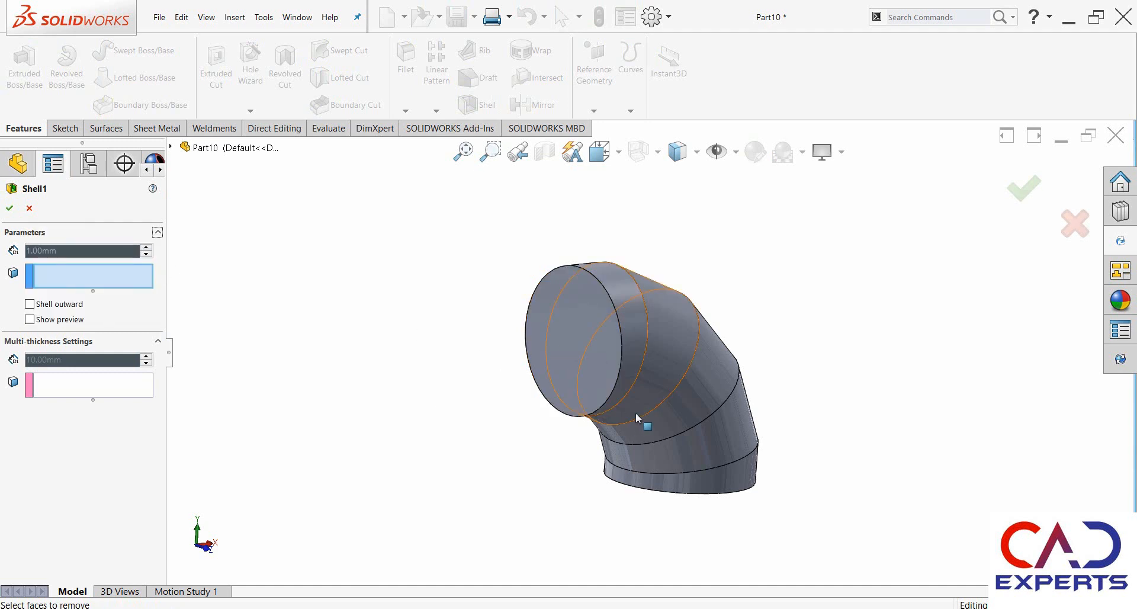
click(587, 337)
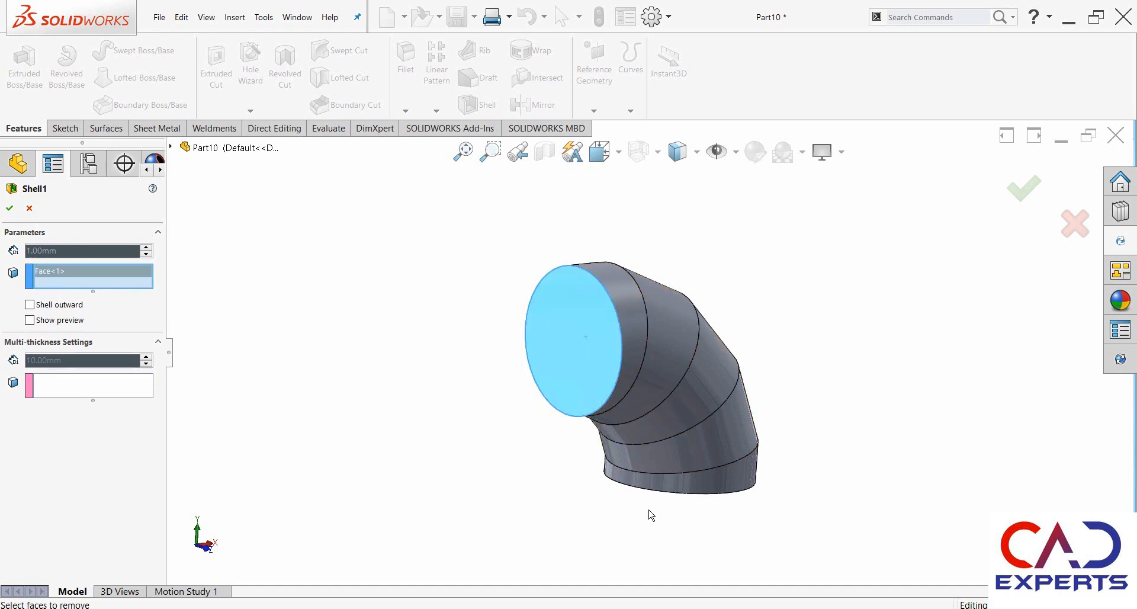
middle_drag(647, 512, 681, 438)
click(673, 452)
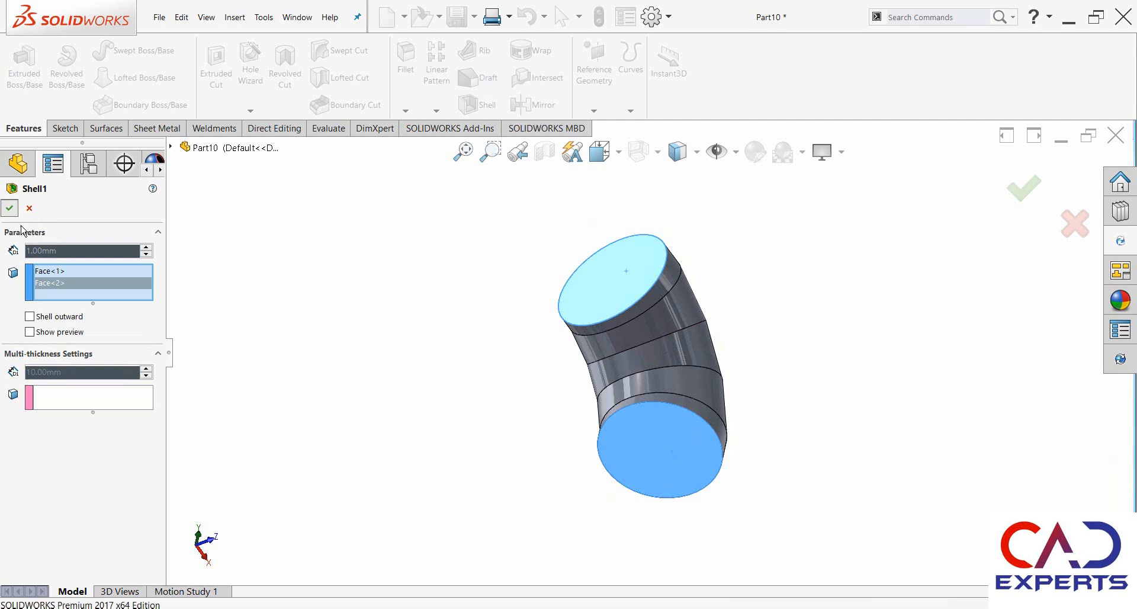
click(10, 209)
Step: On the Front Plane, sketch a corner rectangle about 700 by 500 mm enclosing the bend's inner curve and close the sketch
scroll(641, 350, down, 5)
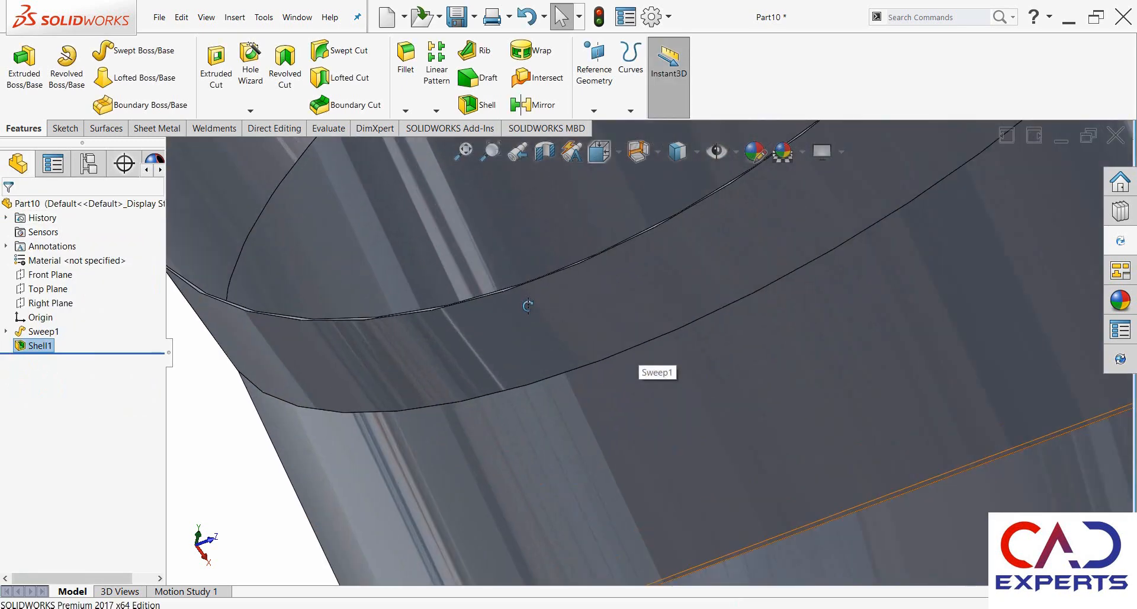
middle_drag(526, 296, 582, 449)
scroll(581, 448, up, 5)
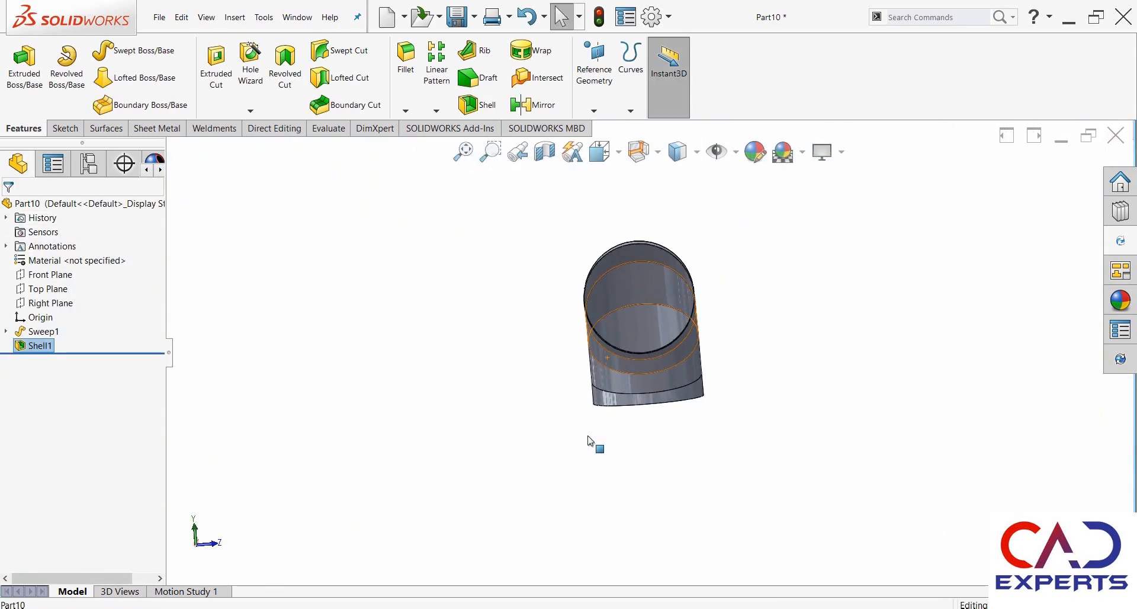
middle_drag(647, 358, 587, 400)
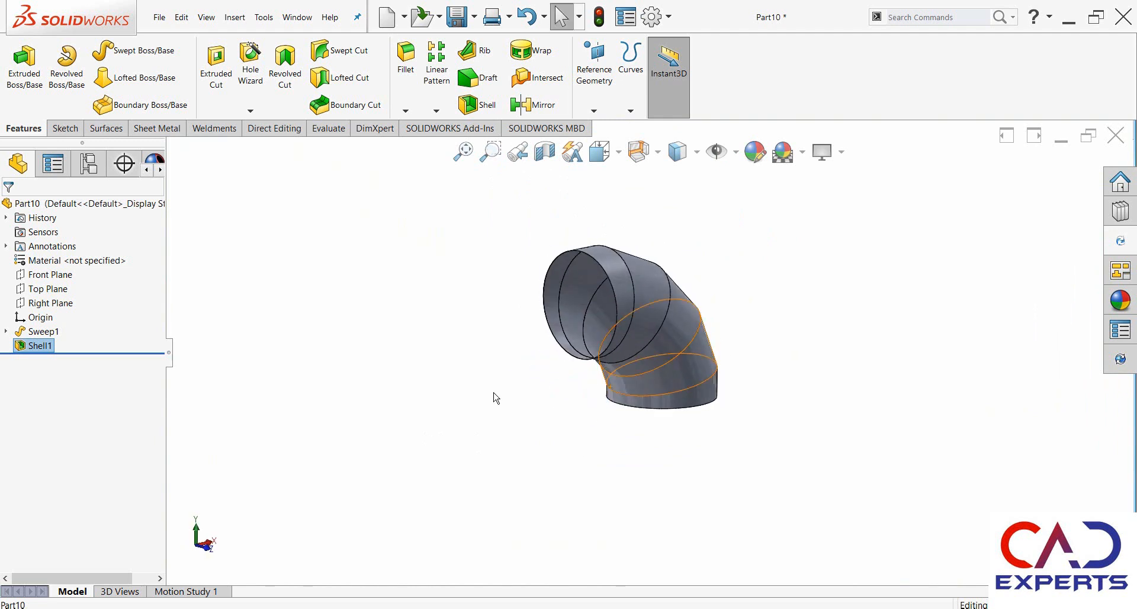
scroll(444, 355, down, 3)
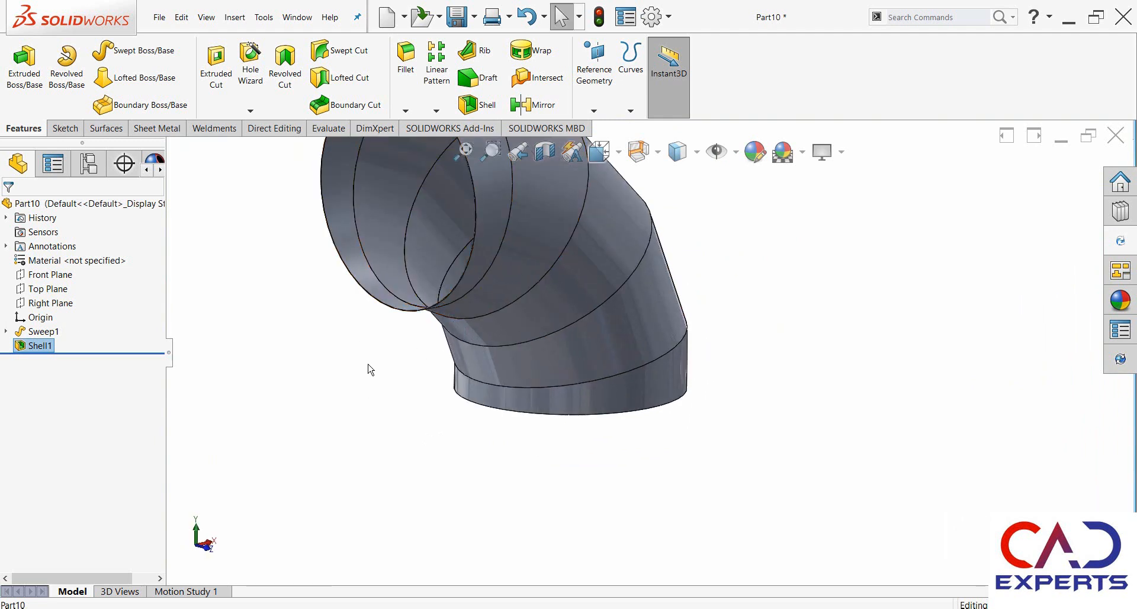
click(50, 276)
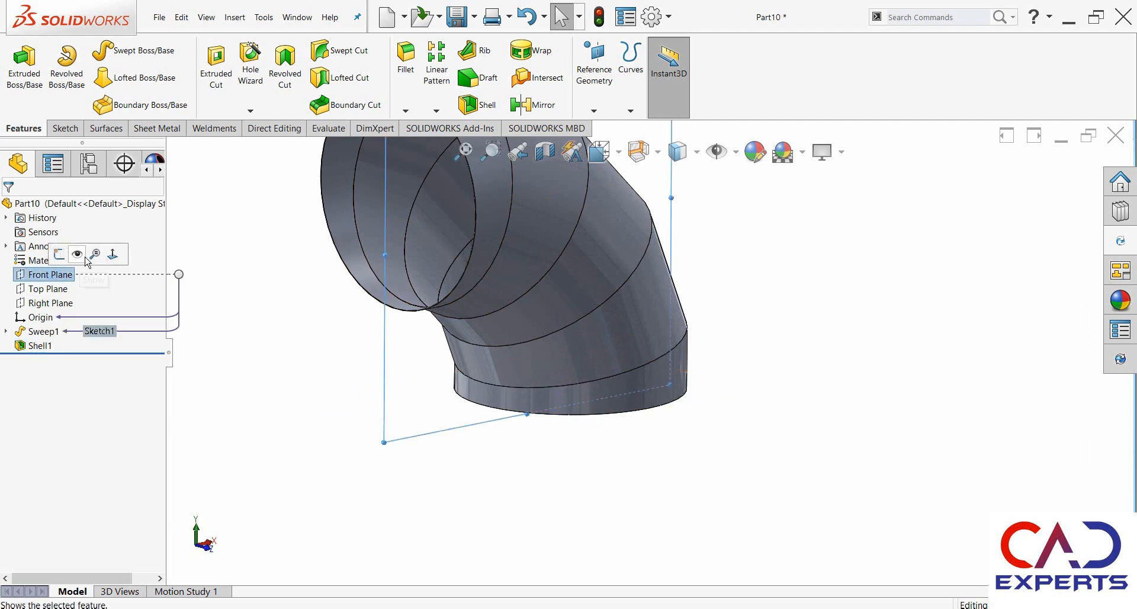
click(123, 260)
right_click(61, 281)
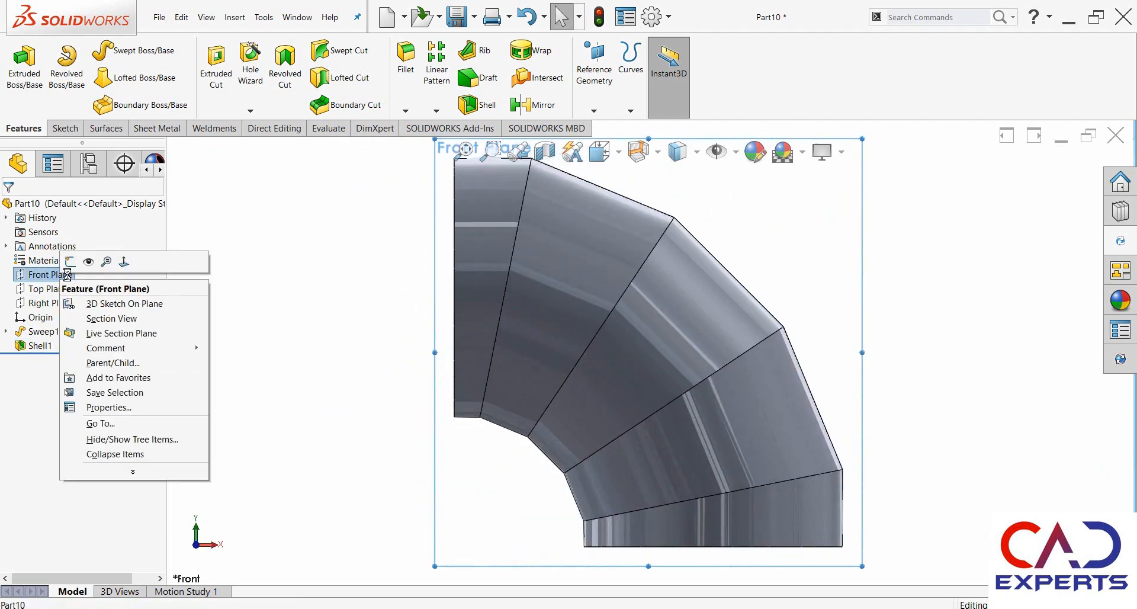
click(101, 262)
right_drag(365, 348, 388, 405)
click(445, 353)
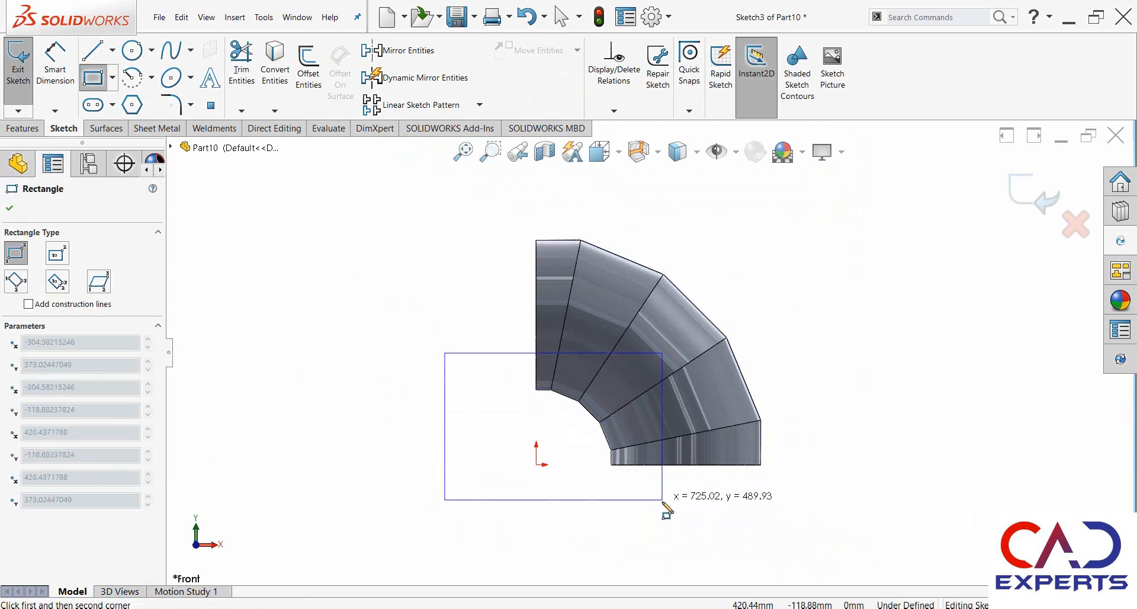
click(657, 502)
click(1036, 198)
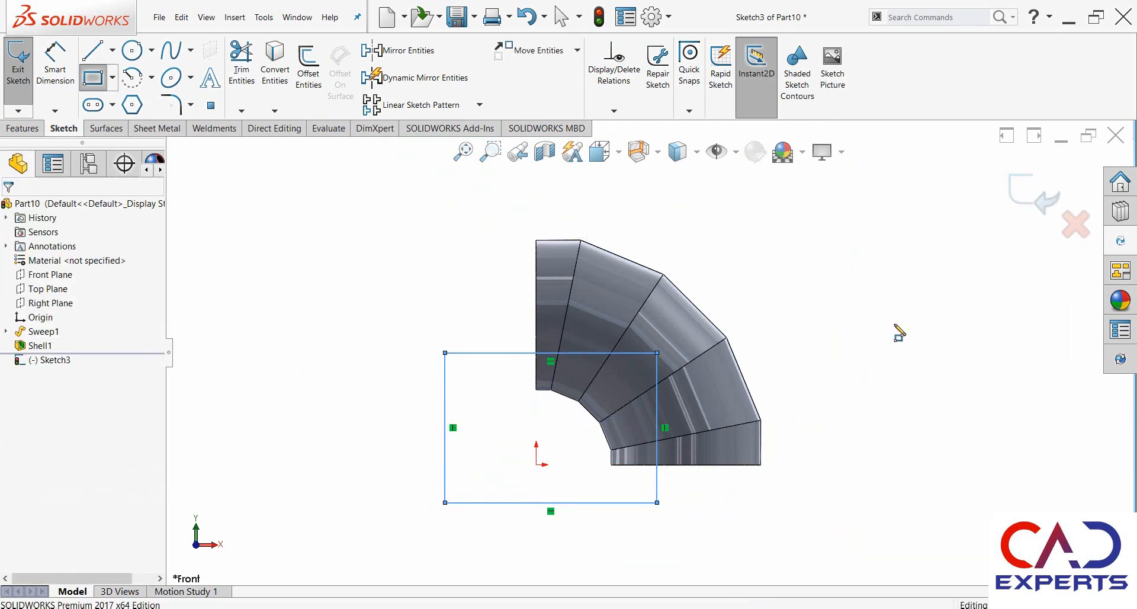
Step: Cut-extrude the rectangle 1 mm using the Mid Plane end condition to slit the bend along its inner side
scroll(652, 416, up, 1)
scroll(650, 417, down, 3)
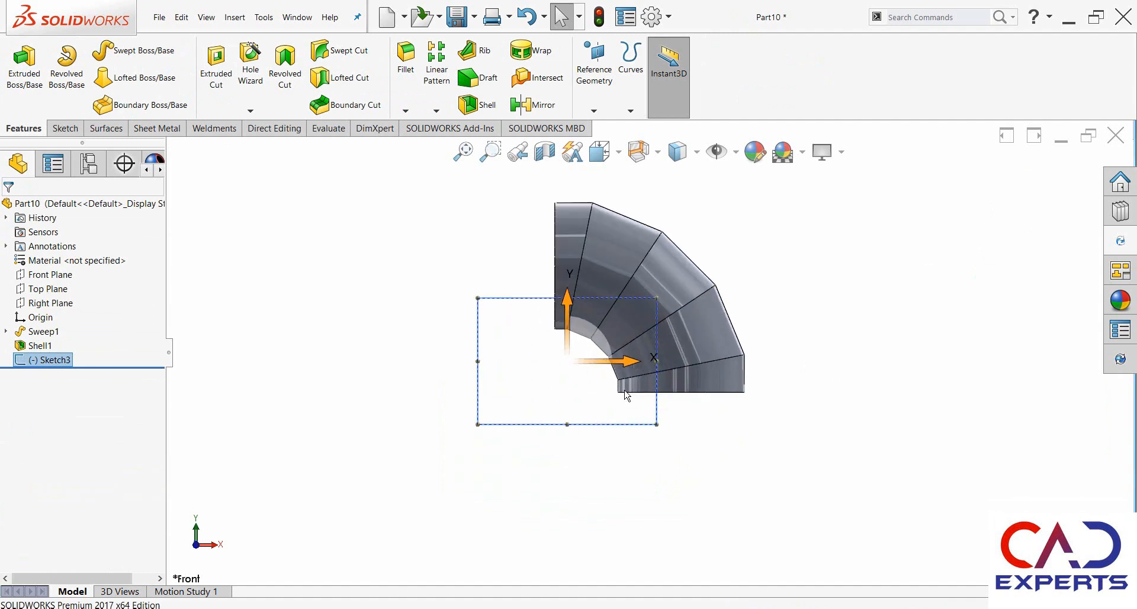
mouse_move(626, 392)
middle_down()
mouse_move(690, 398)
mouse_move(627, 394)
mouse_move(671, 427)
middle_up()
key(f)
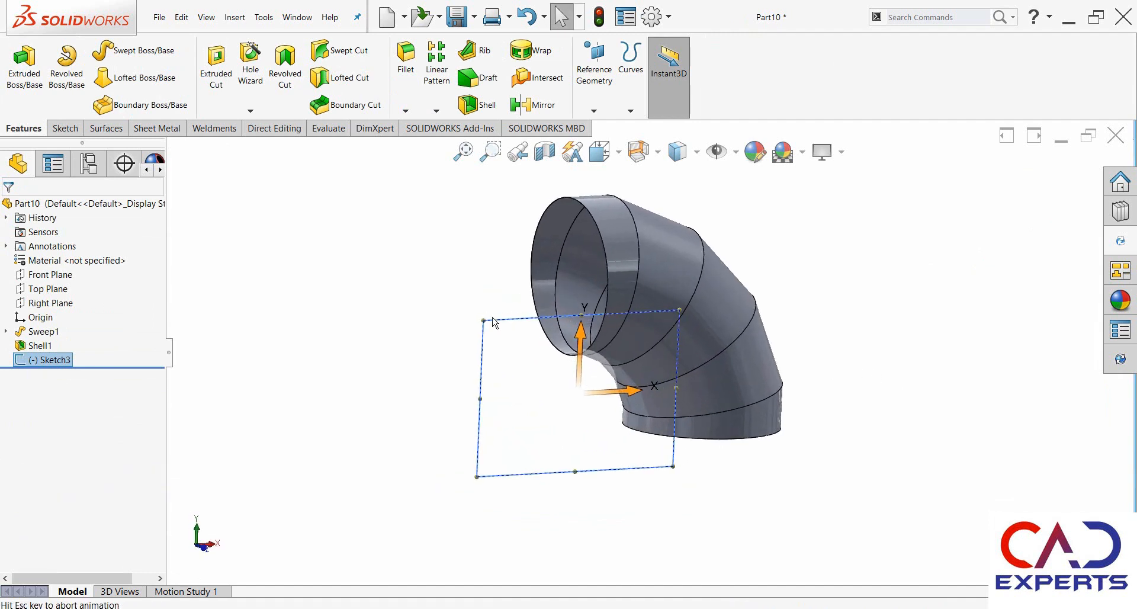
scroll(657, 448, up, 3)
scroll(659, 450, down, 2)
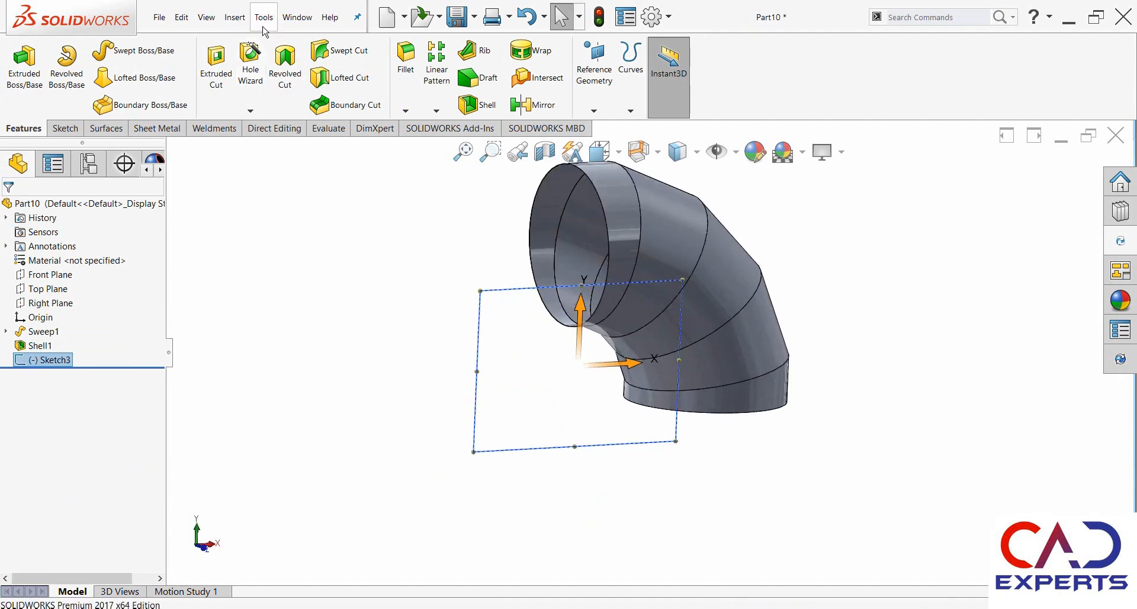
click(217, 66)
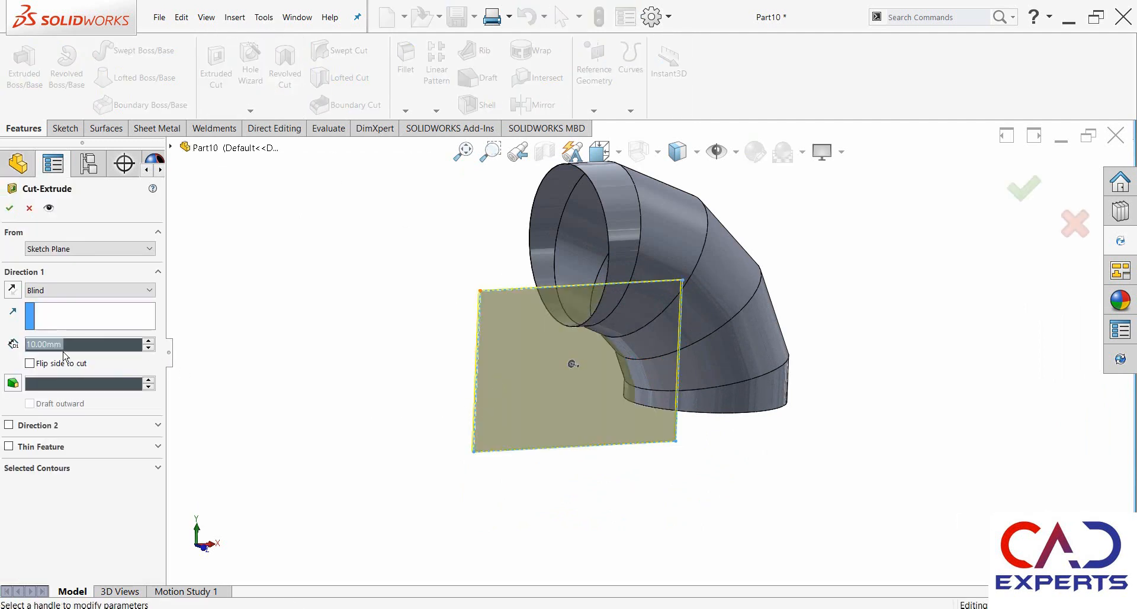
text(1)
click(63, 291)
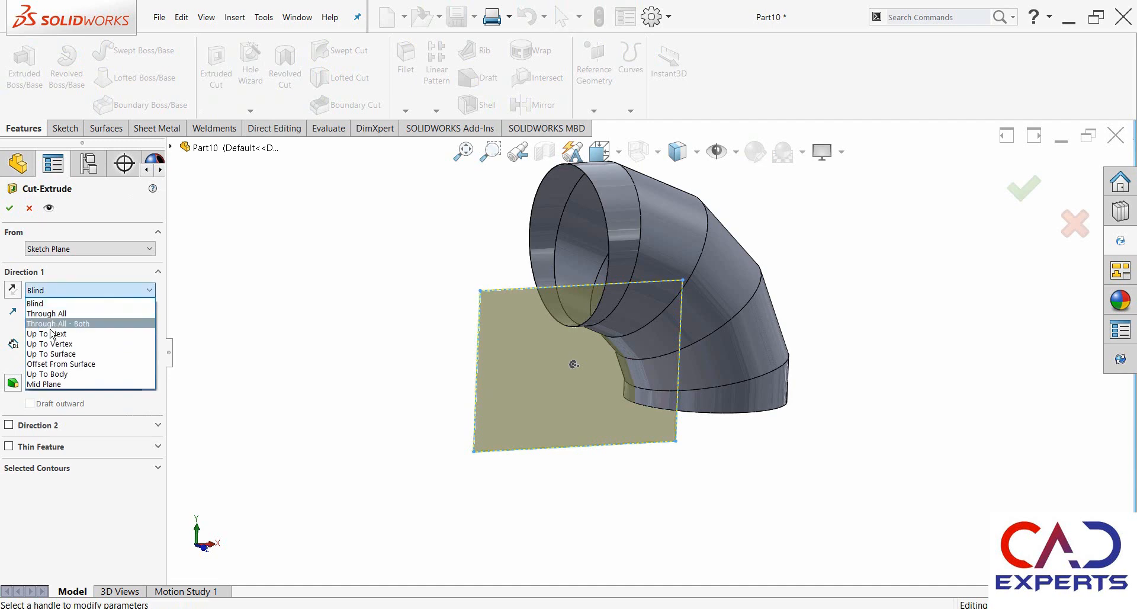
click(66, 385)
click(10, 209)
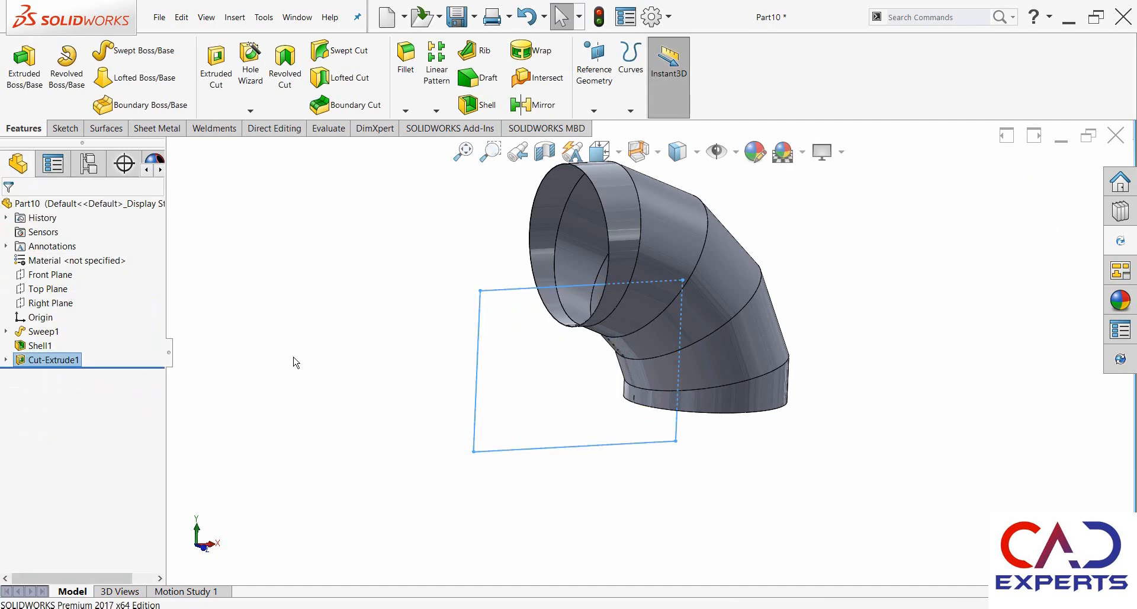
Step: Examine the slit along the bend's inner side and its gap at the open pipe end
scroll(674, 257, down, 5)
scroll(674, 257, down, 5)
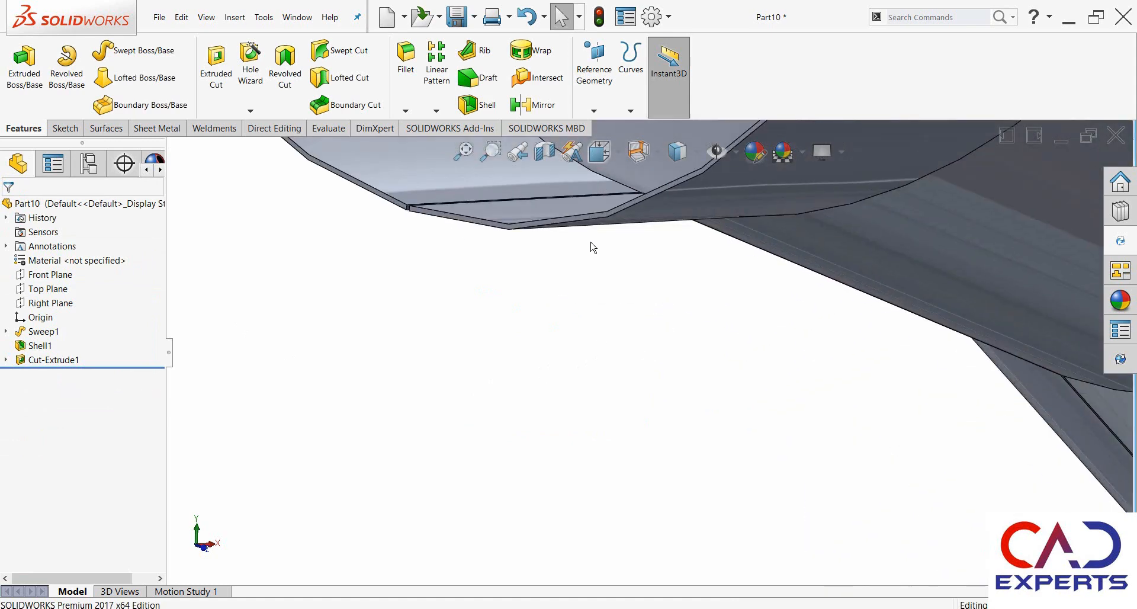
scroll(701, 240, up, 4)
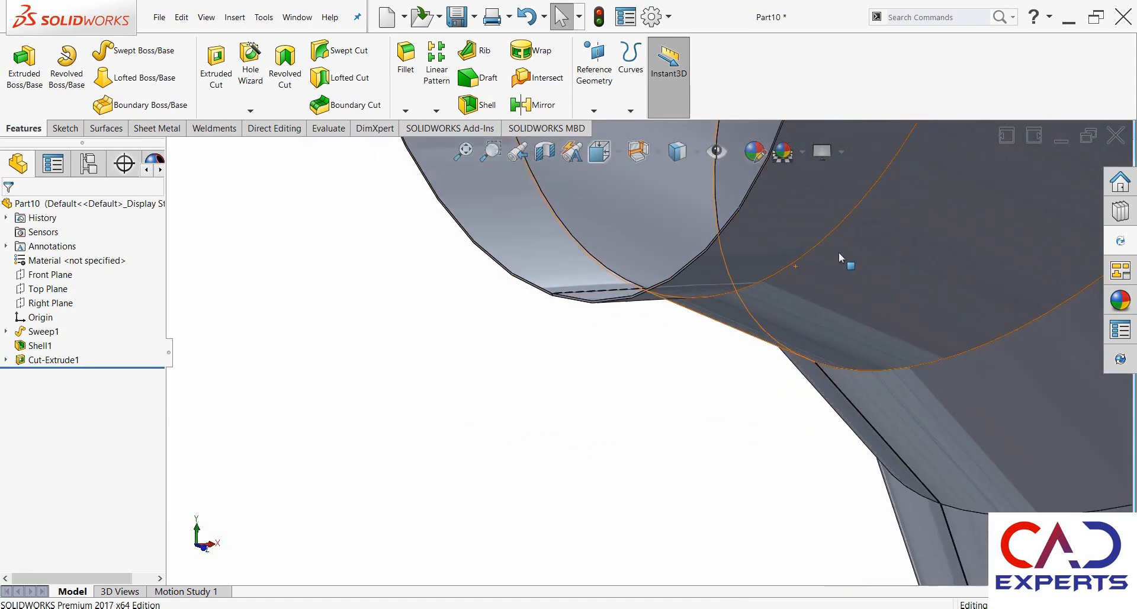
scroll(592, 444, up, 4)
scroll(634, 460, down, 2)
scroll(663, 450, up, 3)
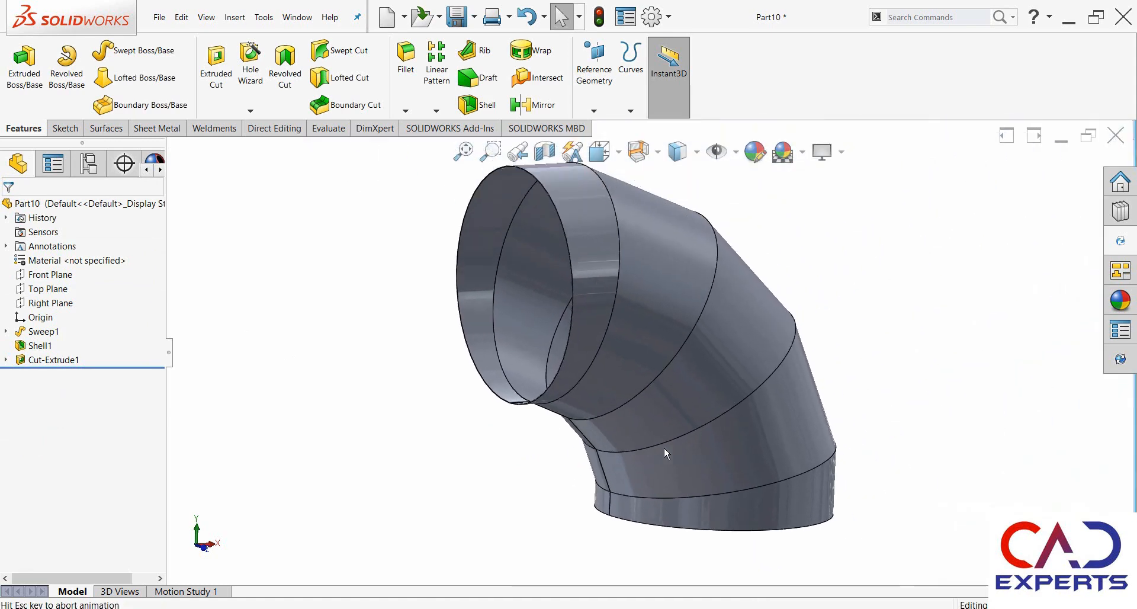
scroll(723, 429, up, 2)
scroll(729, 438, down, 4)
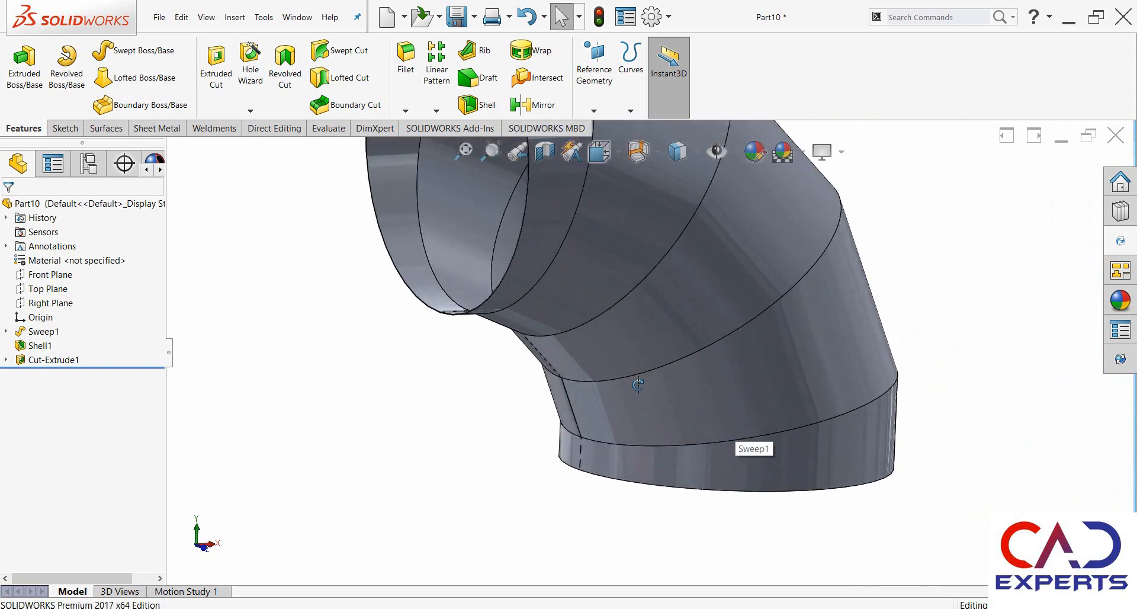
middle_drag(731, 438, 701, 376)
scroll(586, 308, down, 8)
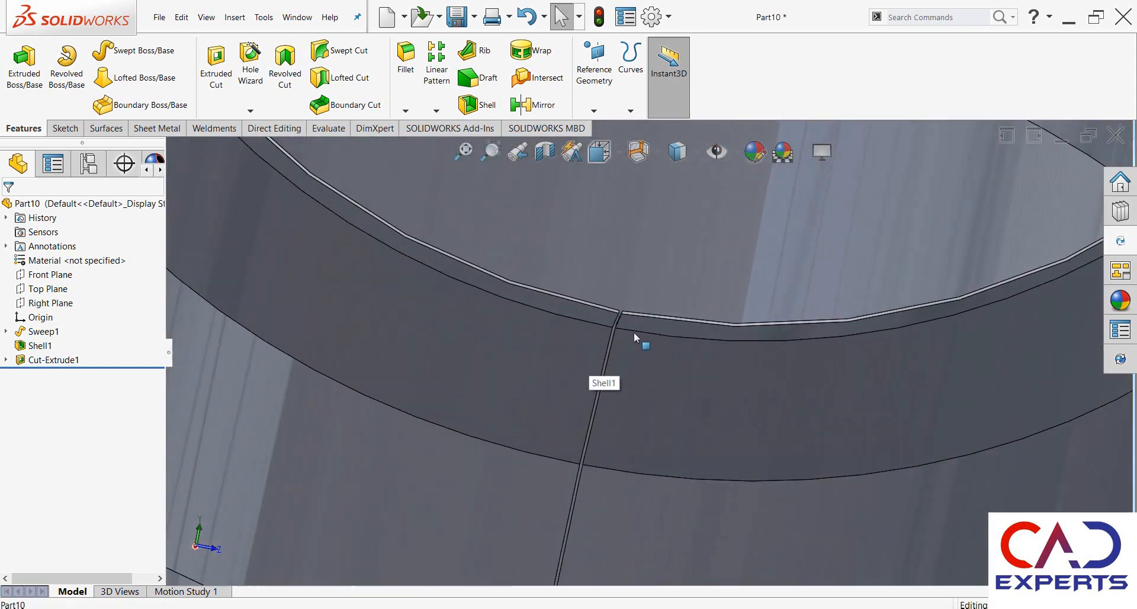
scroll(612, 321, down, 3)
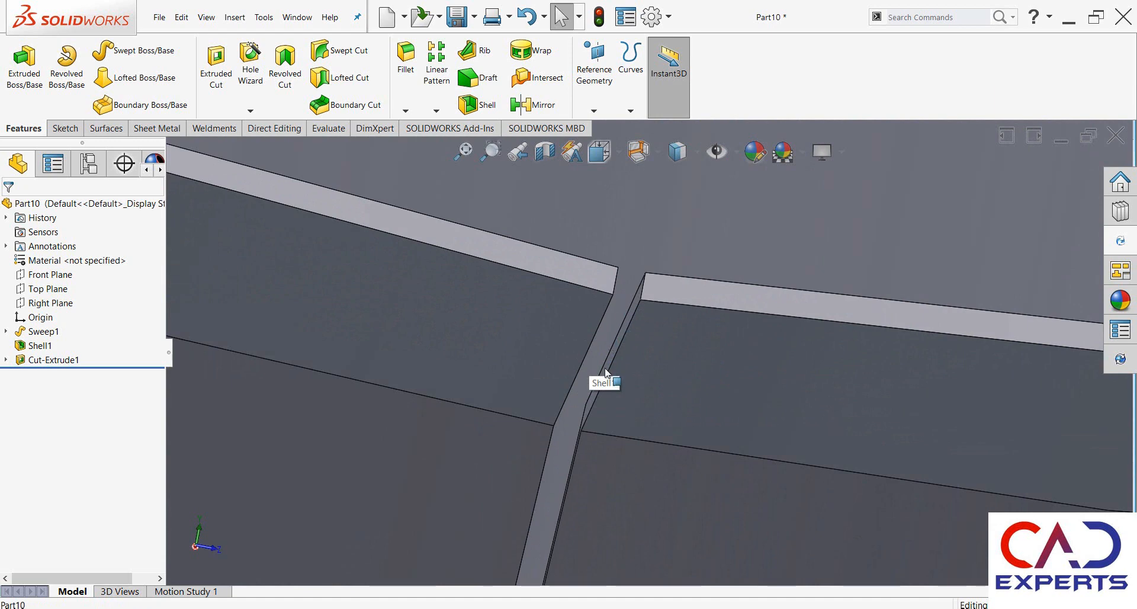
scroll(609, 365, up, 10)
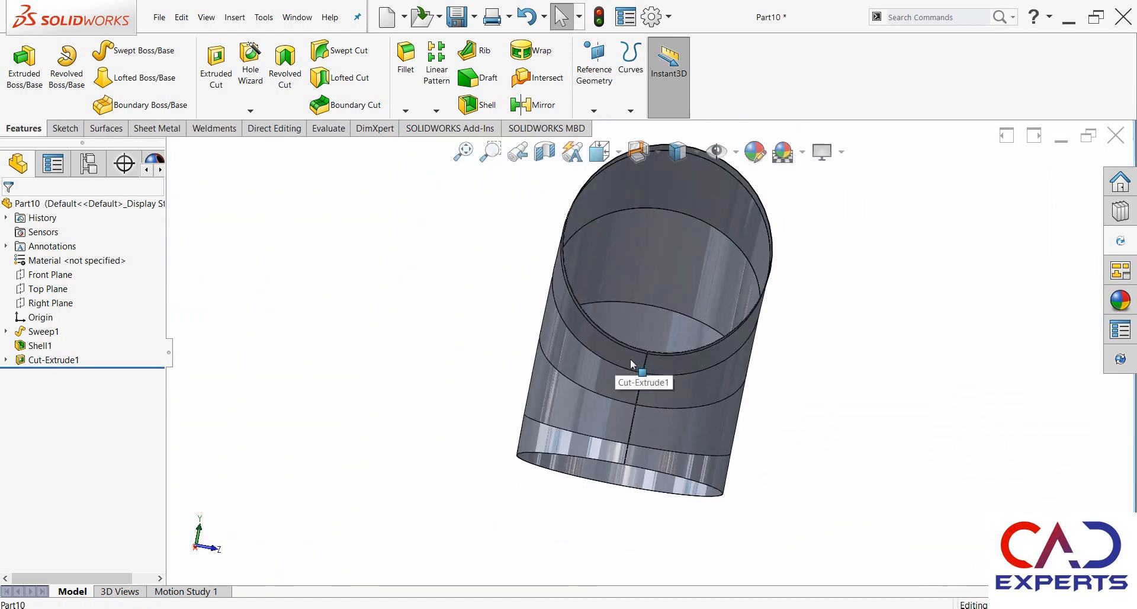
scroll(631, 363, up, 2)
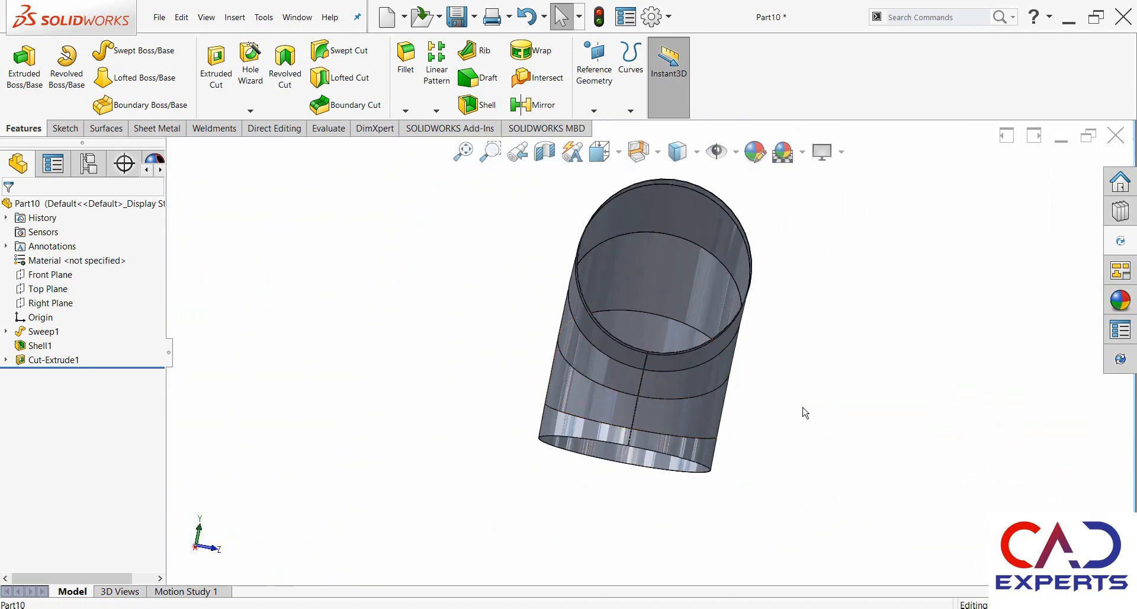
middle_drag(739, 415, 659, 393)
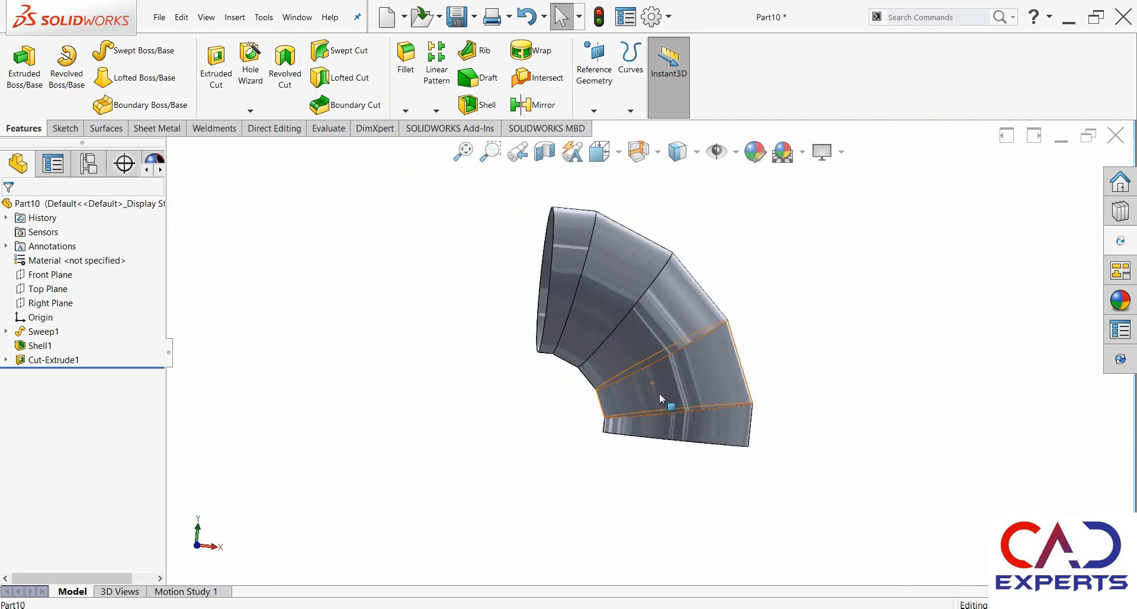
scroll(732, 402, down, 2)
scroll(667, 303, up, 2)
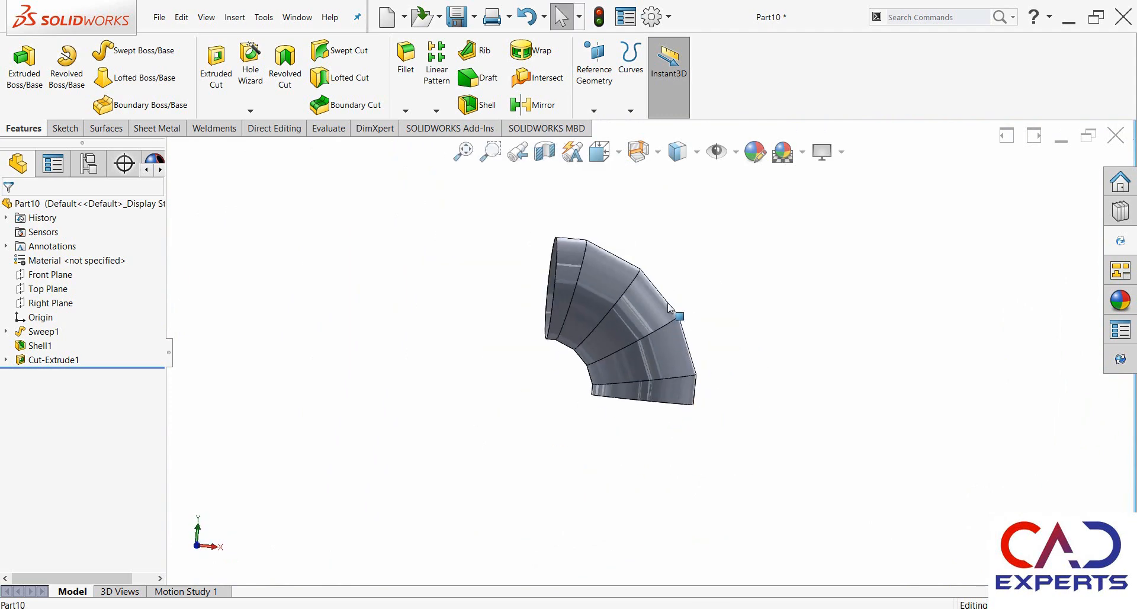
Step: Examine the bend's individual segments one by one, from one open end to the other
scroll(685, 325, down, 3)
click(662, 494)
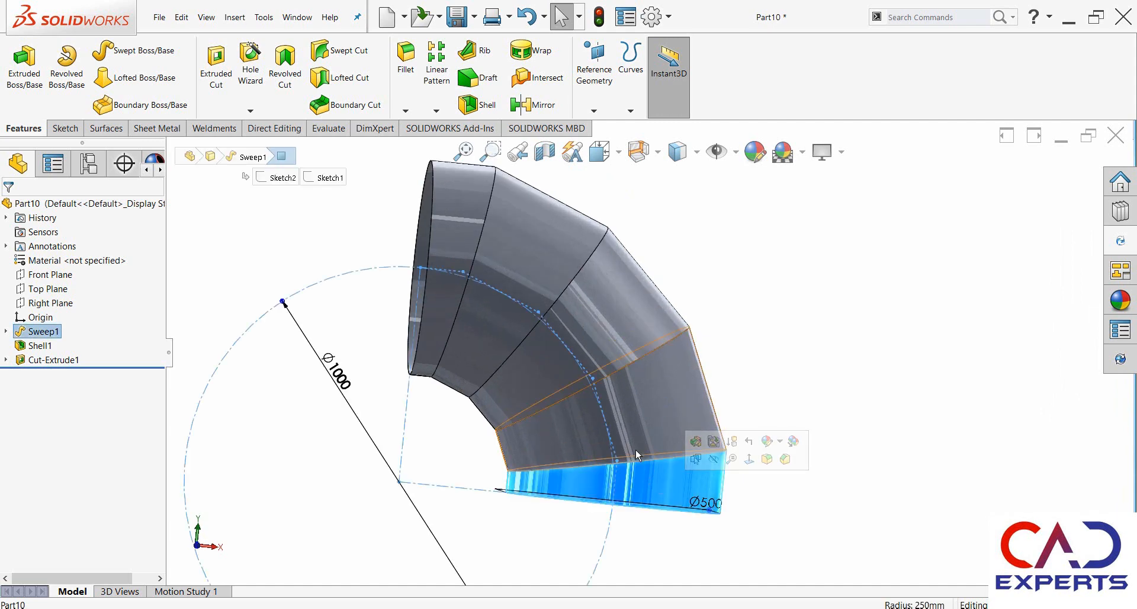
click(681, 402)
click(613, 309)
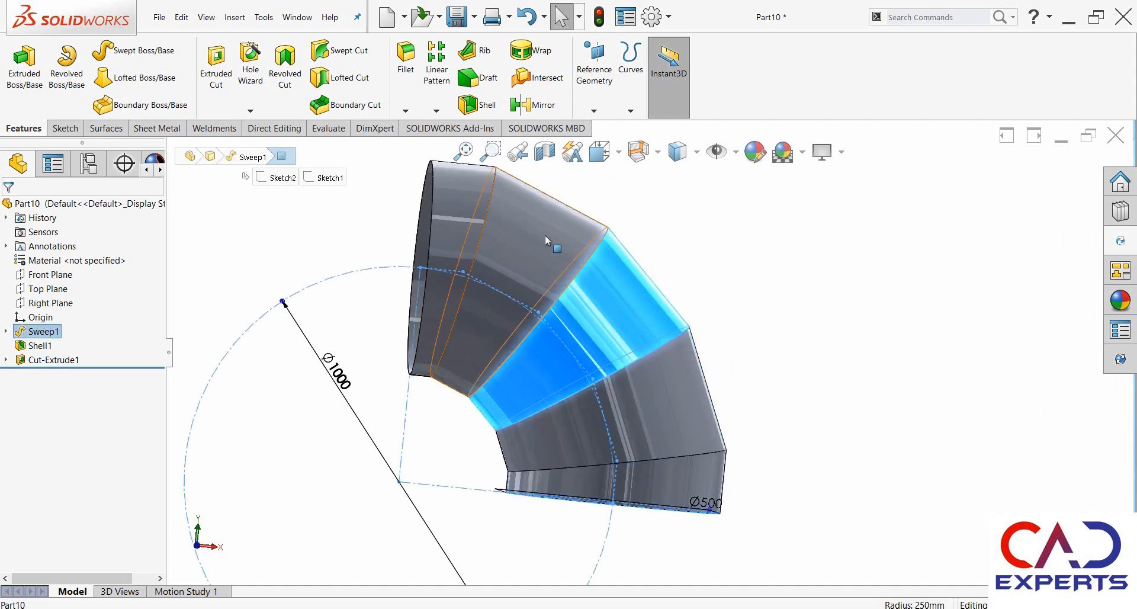
click(515, 224)
click(453, 200)
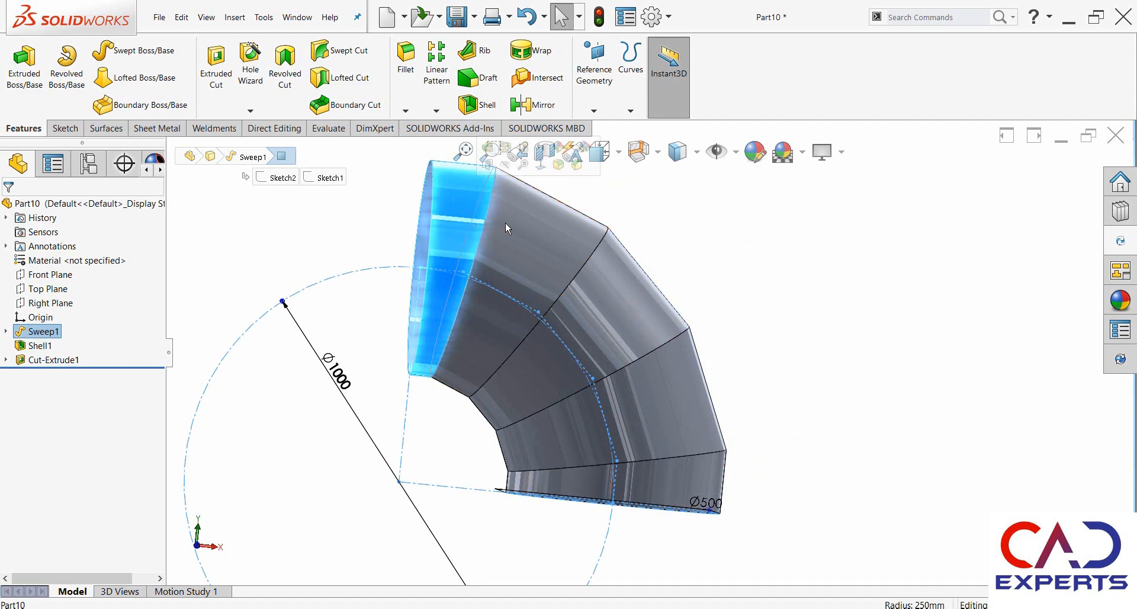
click(556, 247)
click(614, 315)
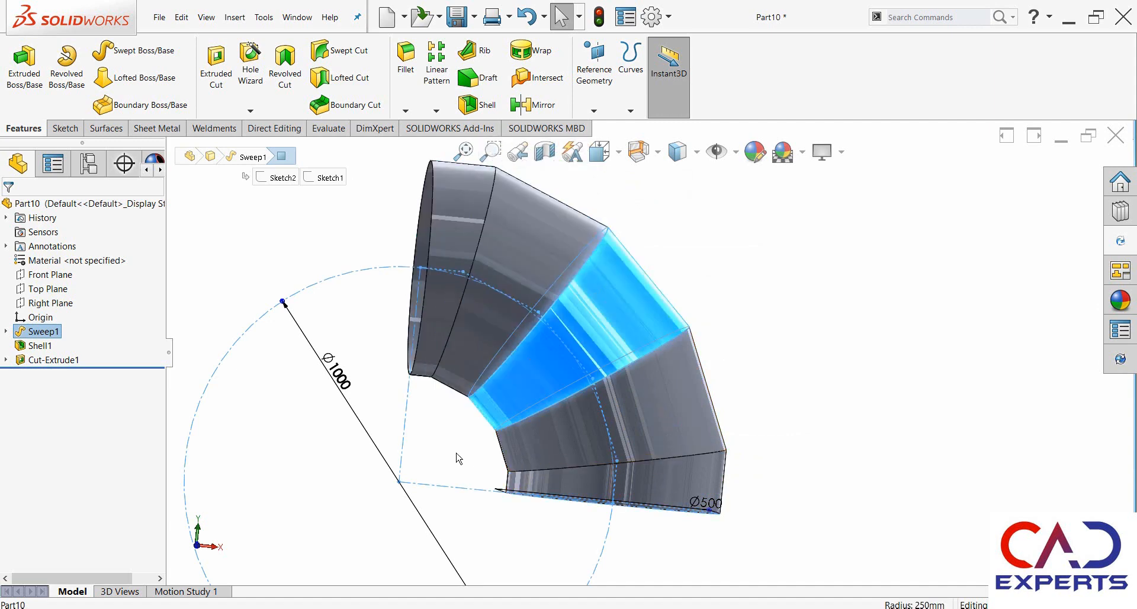
click(252, 275)
Step: Start a sketch on the Front Plane and draw a circle of about 118 mm radius centred on the origin
click(54, 275)
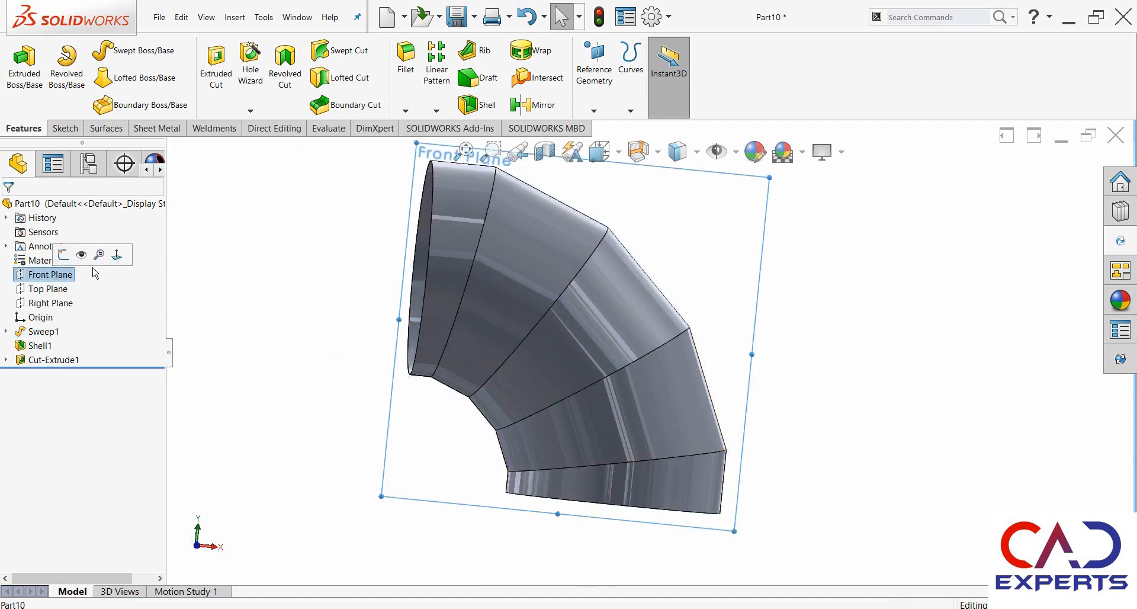
click(84, 255)
right_click(59, 277)
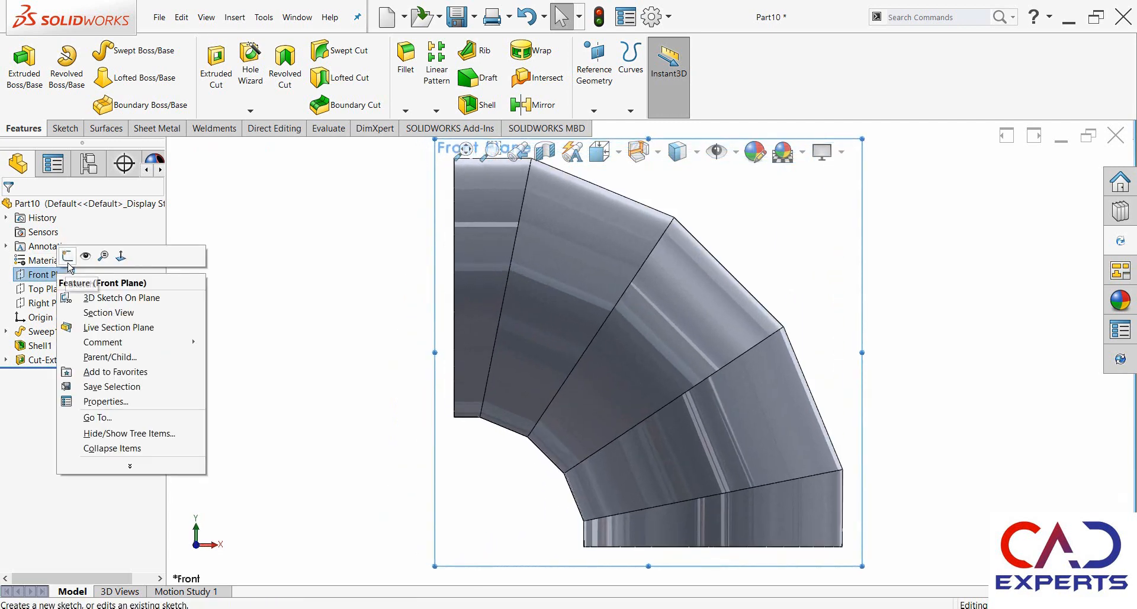
click(84, 256)
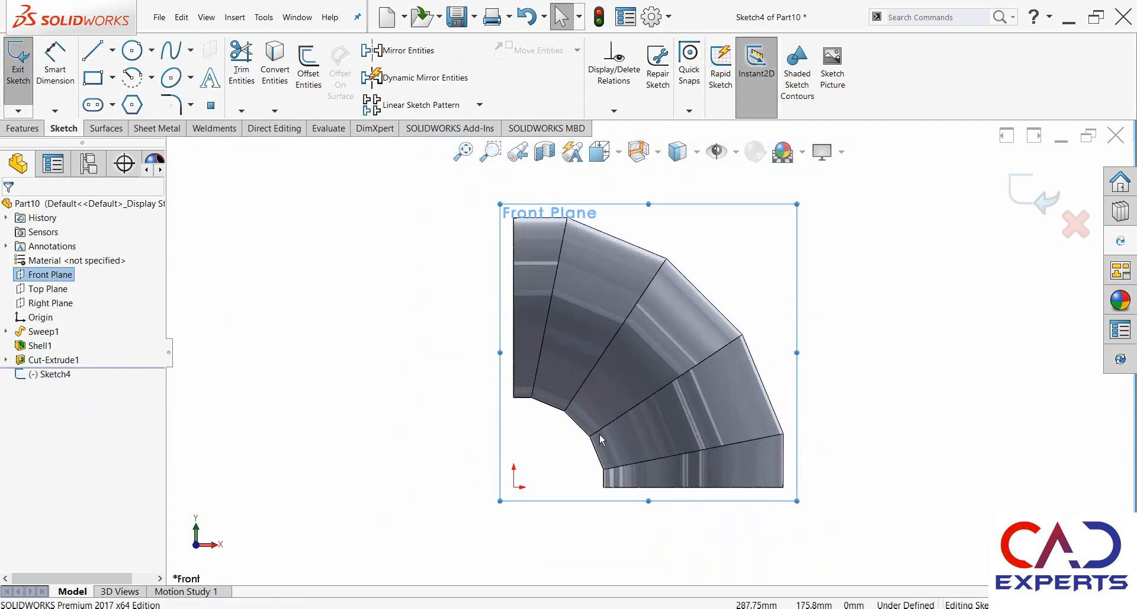
right_drag(514, 503, 559, 512)
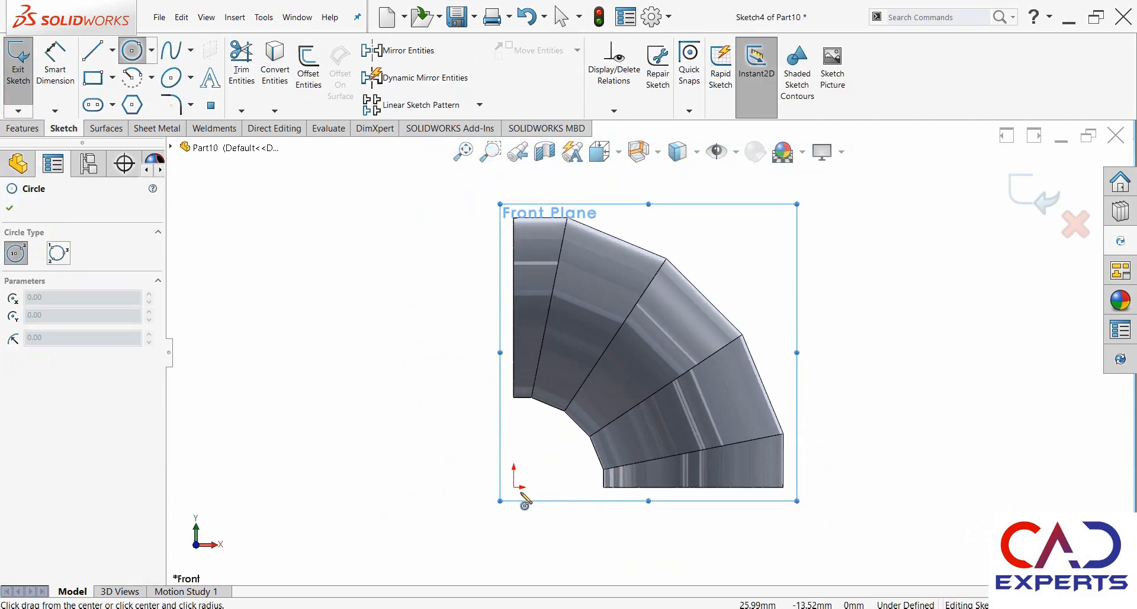
drag(514, 486, 545, 458)
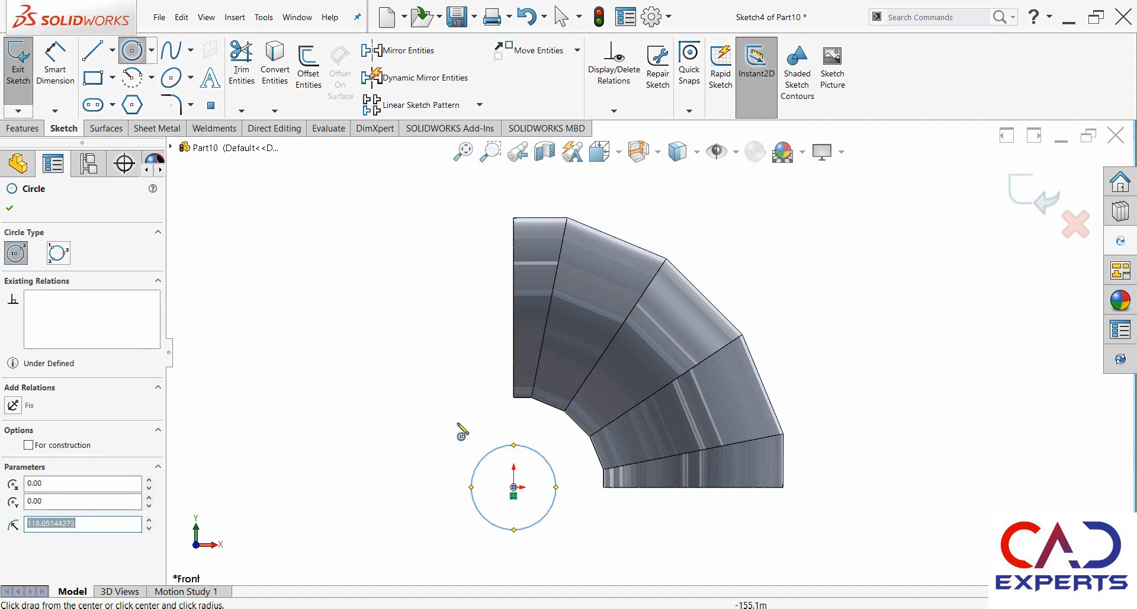
Step: Draw a line about 647 mm long along the seam nearest the vertical open end, from its outer corner to the circle
right_drag(451, 423, 406, 425)
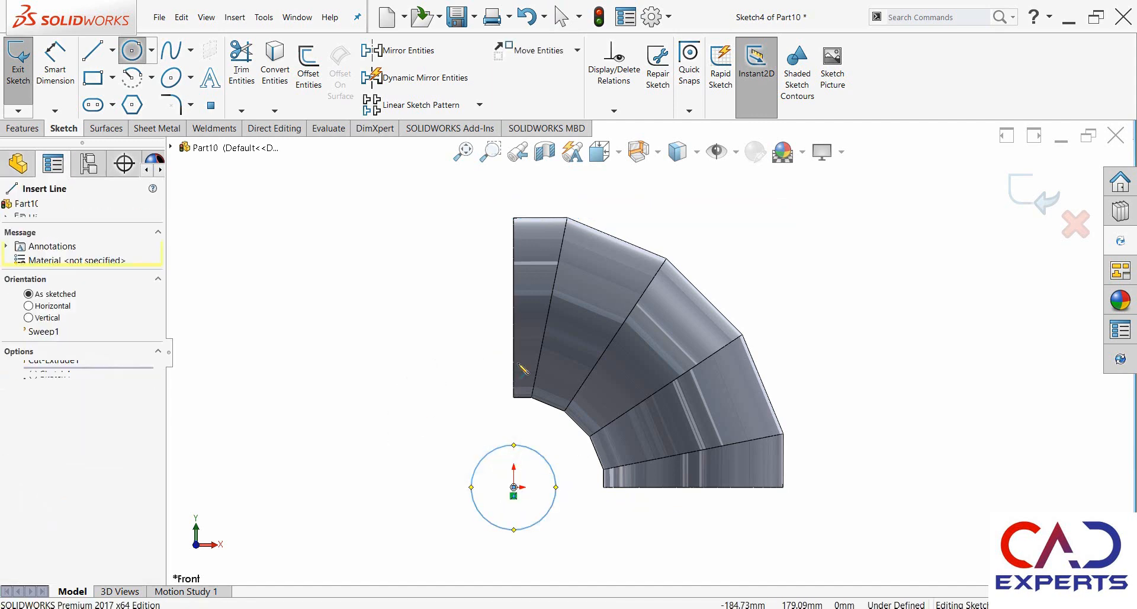
click(569, 220)
scroll(514, 448, down, 3)
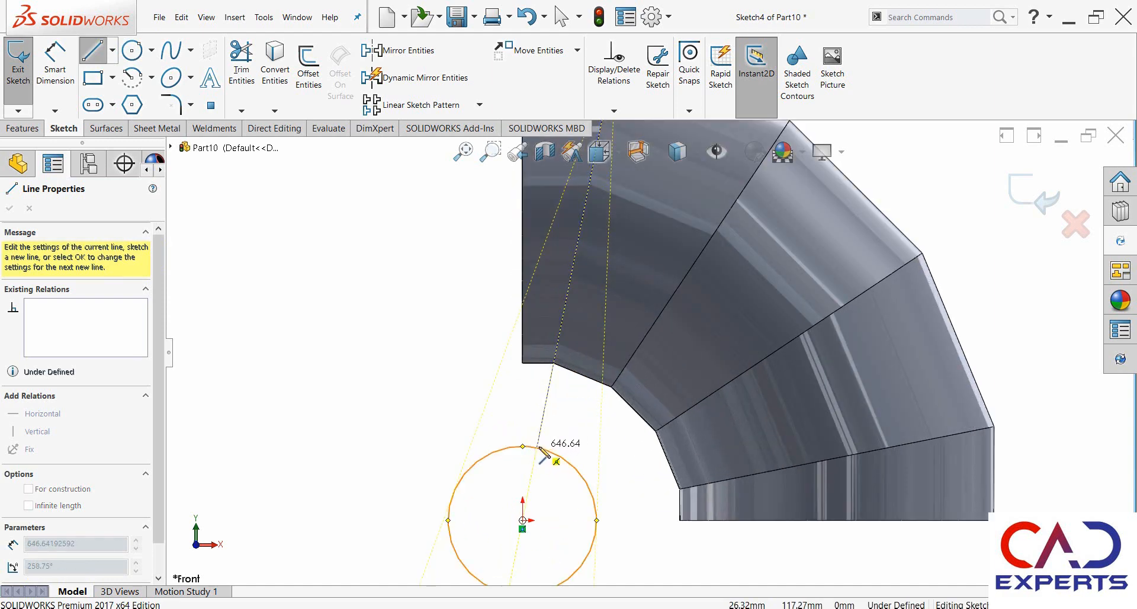
click(539, 447)
right_click(566, 435)
click(583, 444)
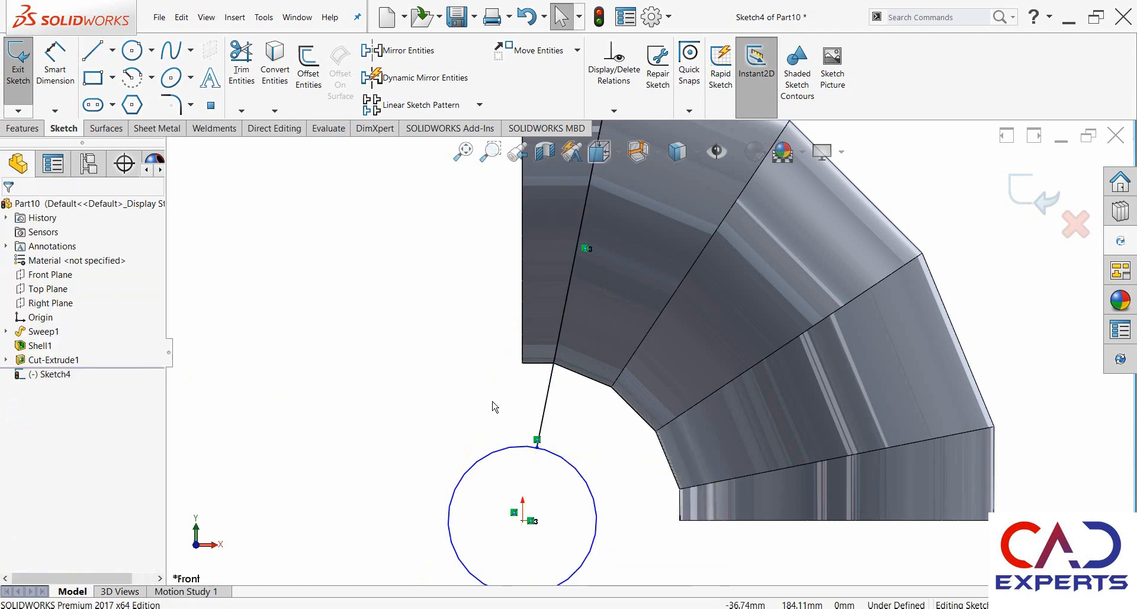
Step: Draw a line about 647 mm long along the second seam from the vertical open end, from its outer corner to the circle
right_drag(492, 403, 464, 406)
scroll(627, 350, up, 3)
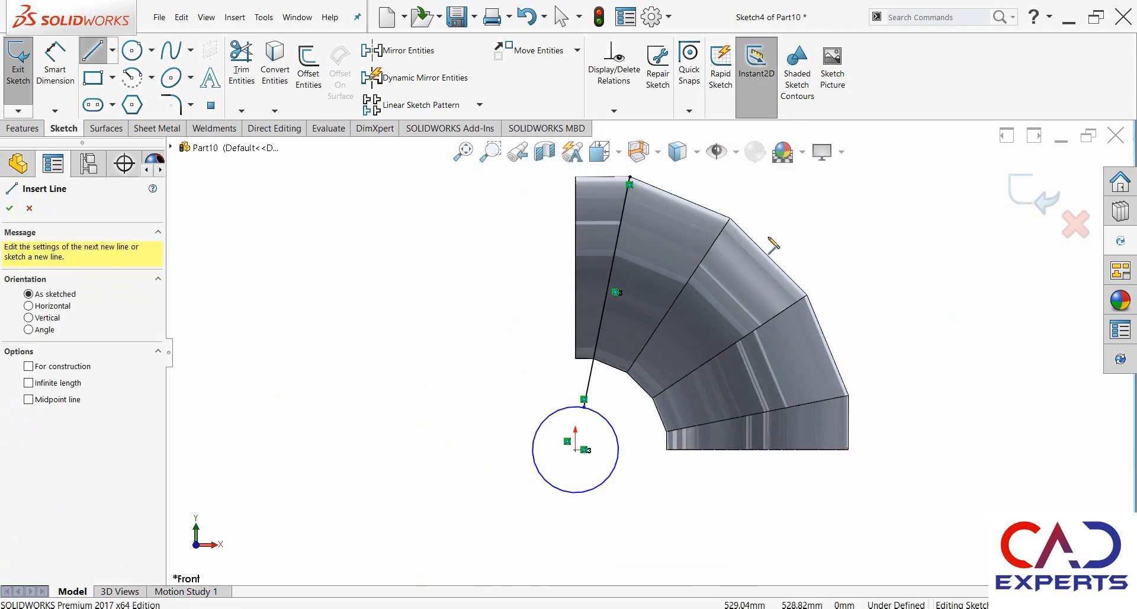
click(731, 219)
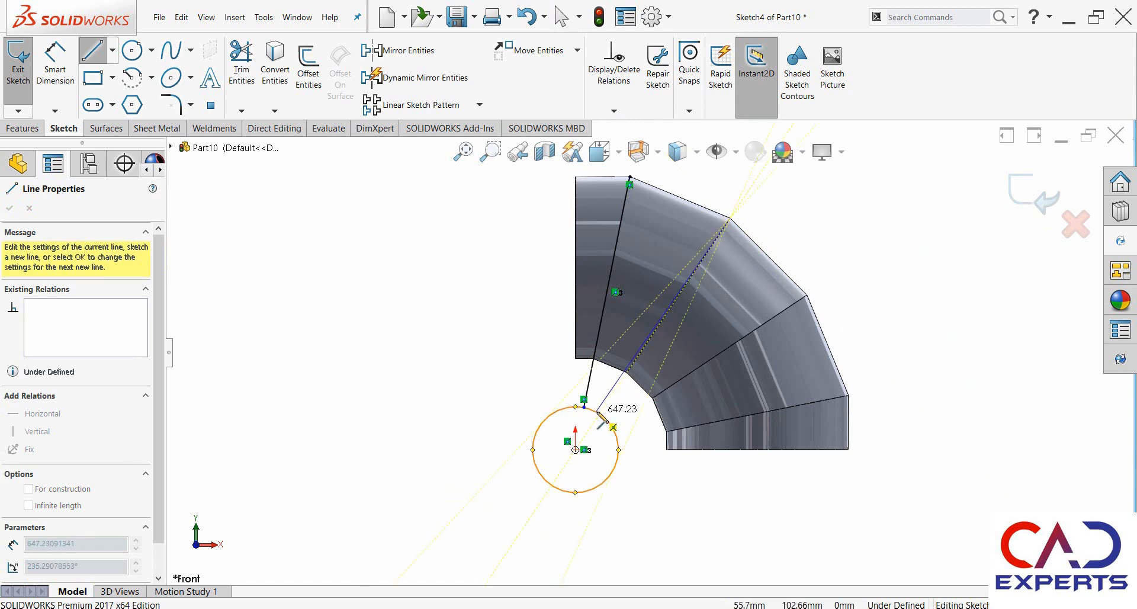
click(600, 415)
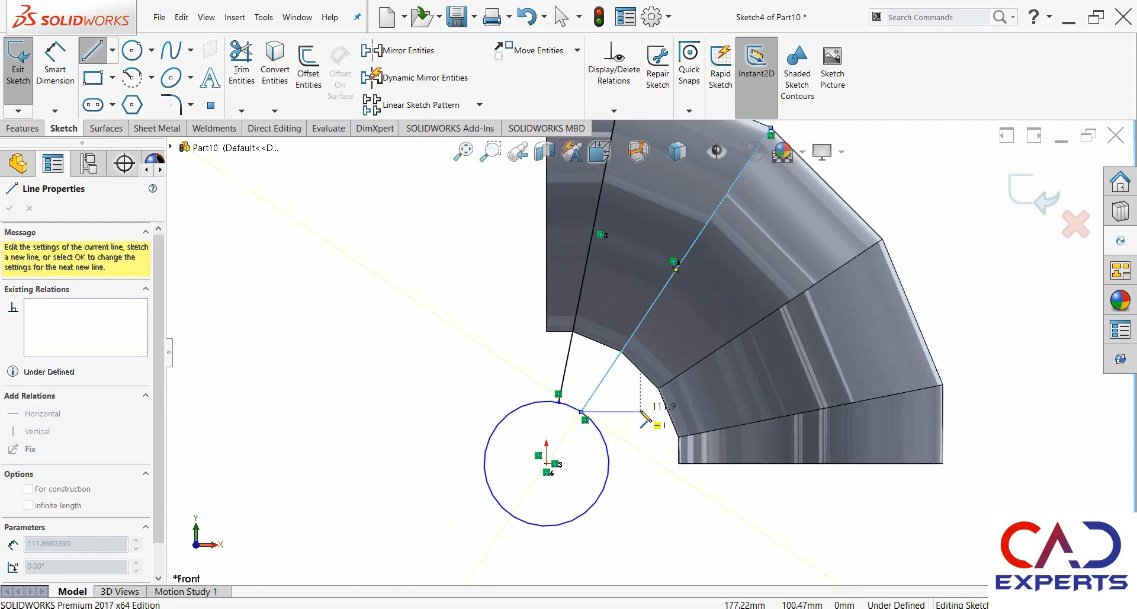
right_click(654, 406)
click(660, 425)
Step: Draw a line along the third seam from the vertical open end, from its outer corner to the circle
right_drag(707, 473, 659, 475)
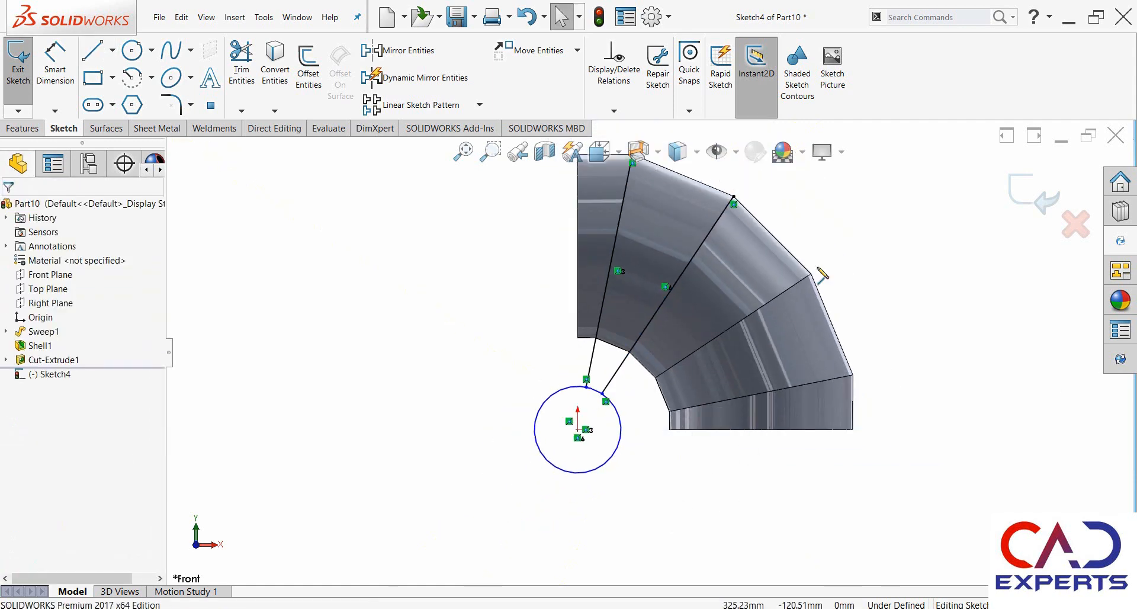
click(811, 274)
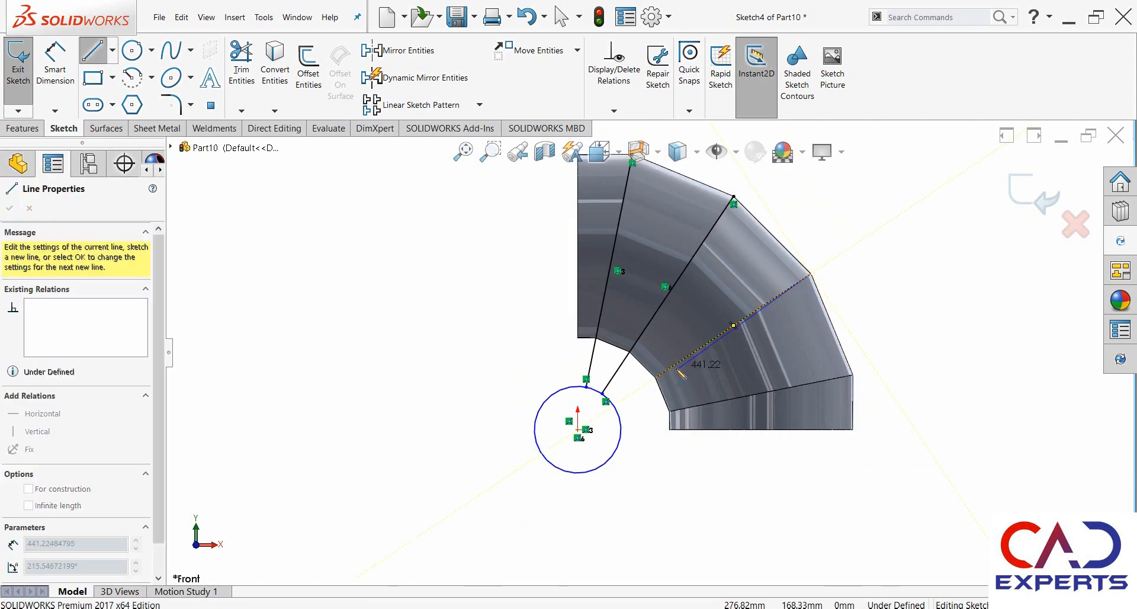
click(614, 406)
right_click(610, 421)
click(673, 442)
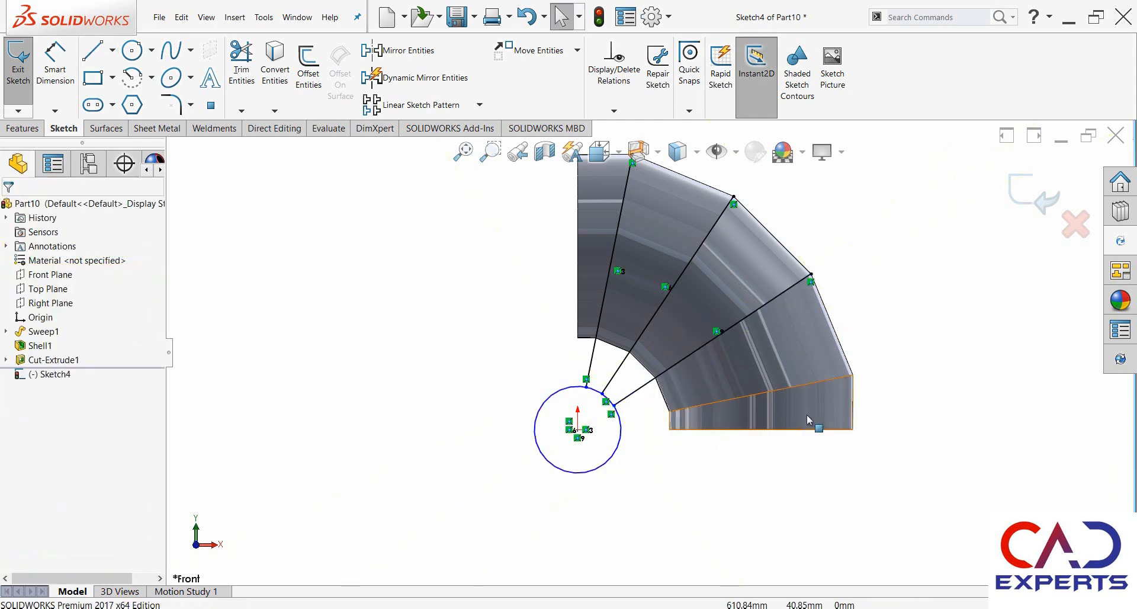
Step: Draw a line along the last seam, nearest the horizontal open end, from its outer corner to the circle
scroll(846, 429, down, 2)
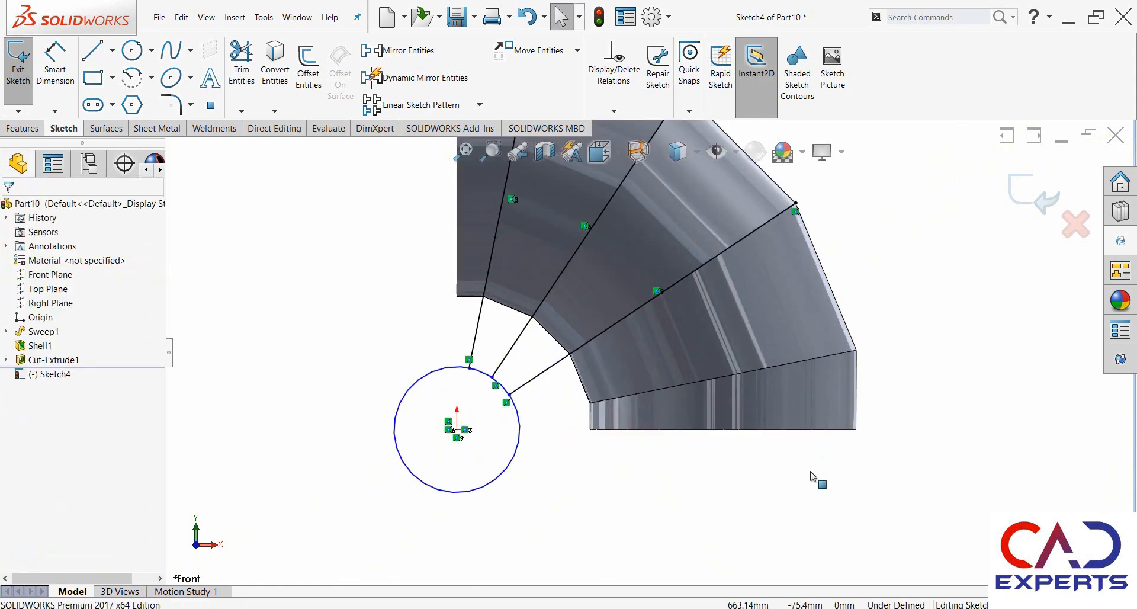
click(857, 350)
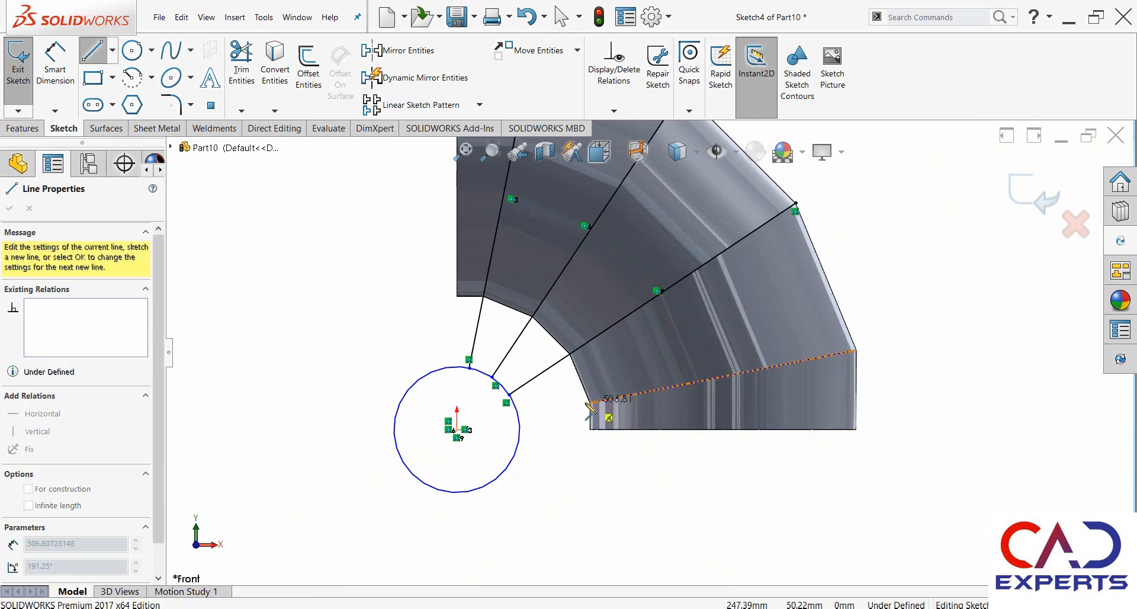
click(520, 418)
right_click(560, 427)
click(571, 438)
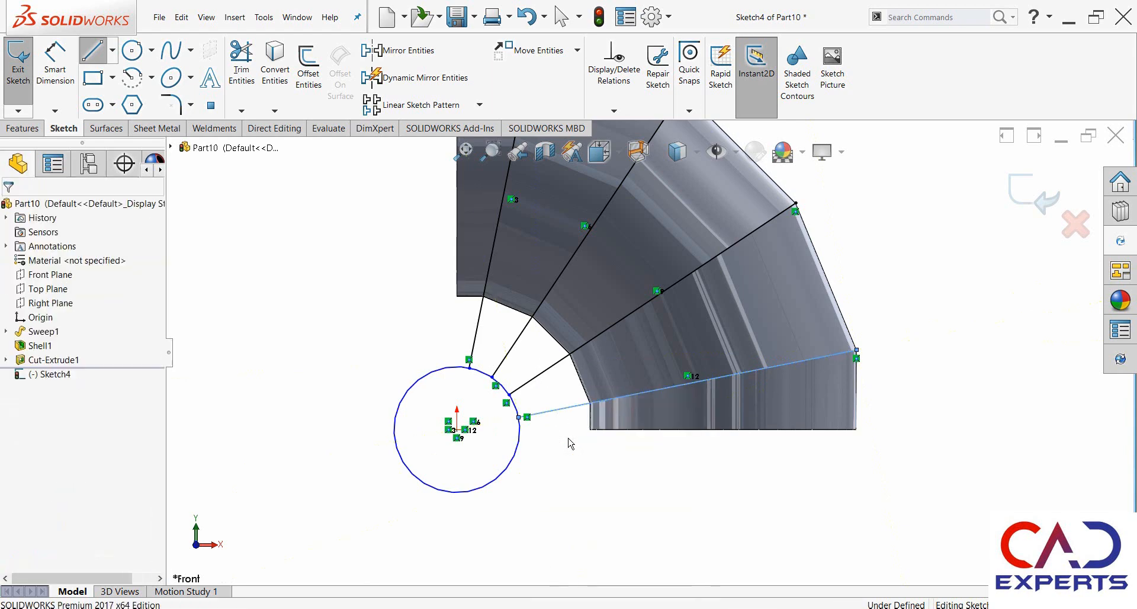
Step: Convert the circle around the origin to construction geometry and close the sketch
ctrl+middle_drag(570, 443, 636, 423)
click(488, 360)
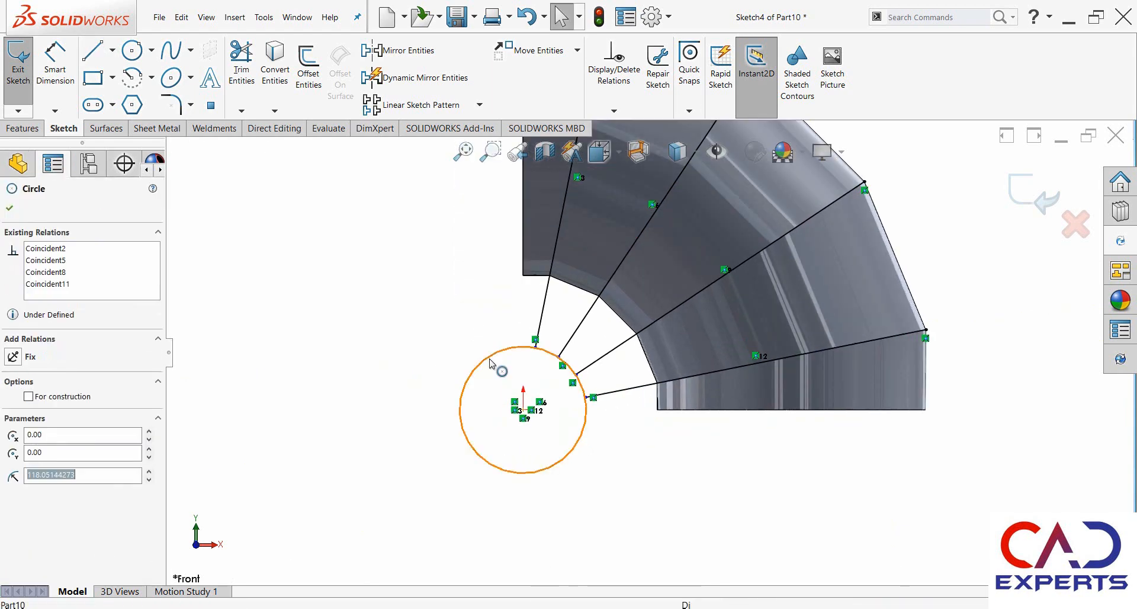
click(548, 322)
scroll(657, 385, up, 3)
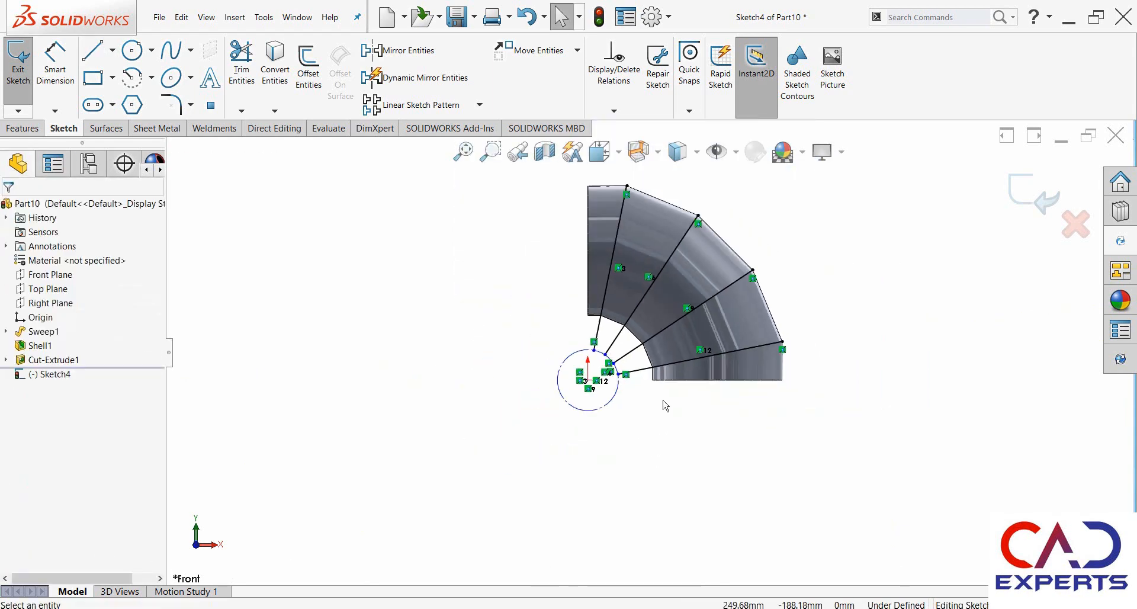
scroll(683, 246, down, 3)
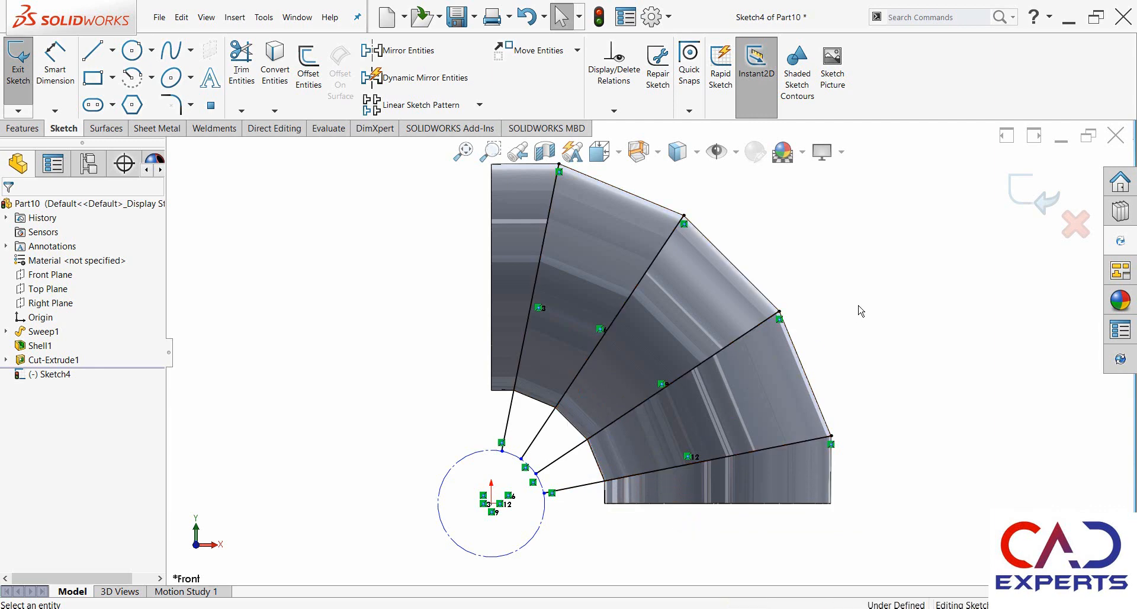
click(1025, 198)
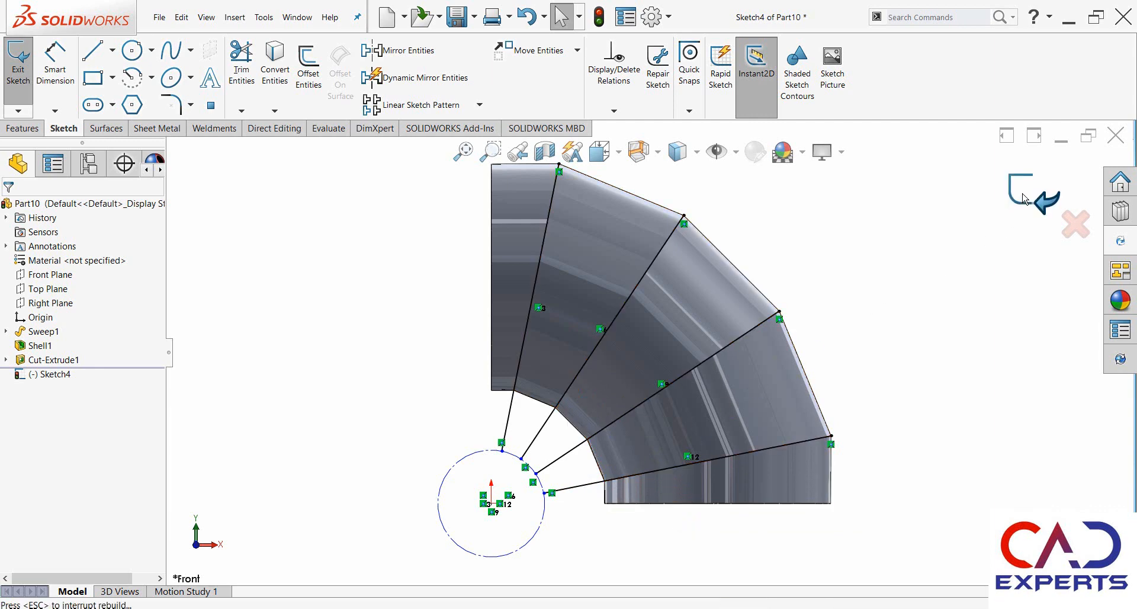
key(f)
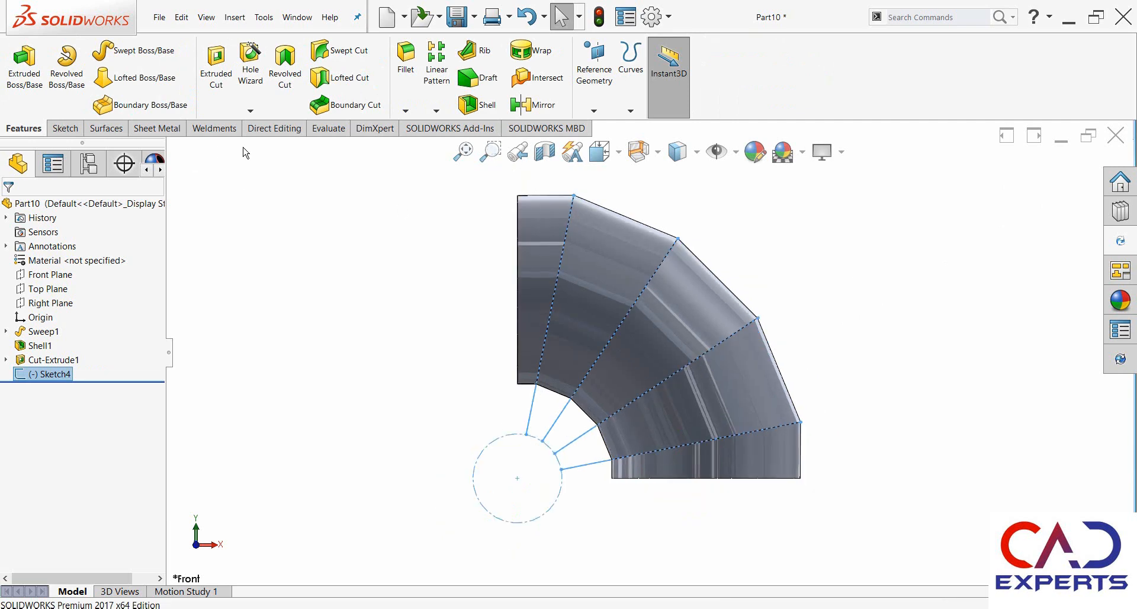
click(289, 131)
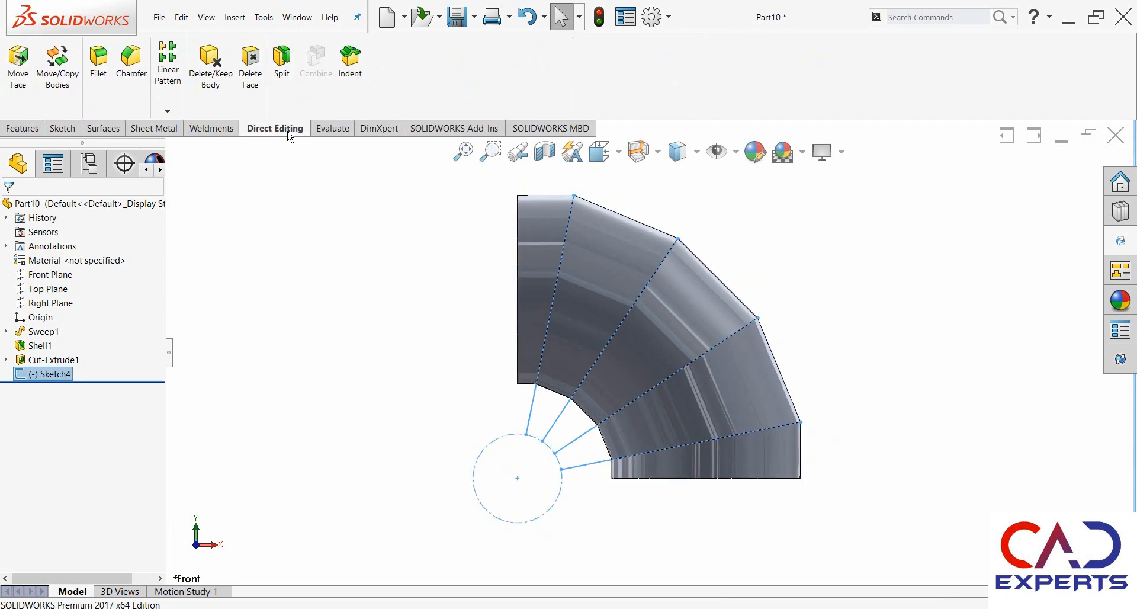
click(289, 83)
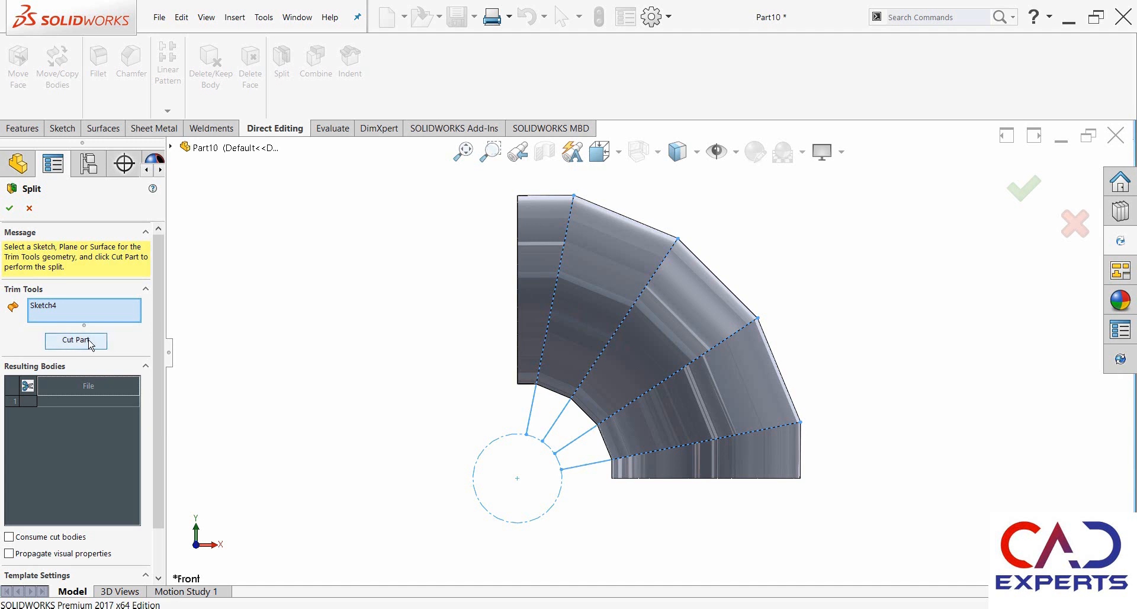
click(29, 209)
Step: Save the part as Ex-2.SLDPRT in the Desktop video folder, replacing the existing file of that name
click(458, 16)
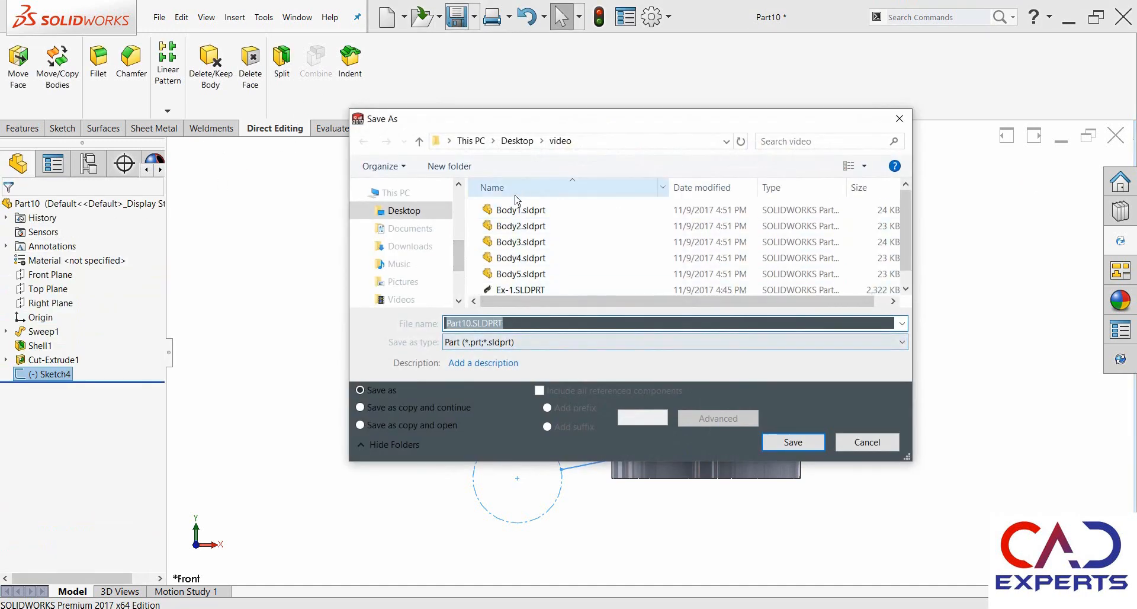
text(E)
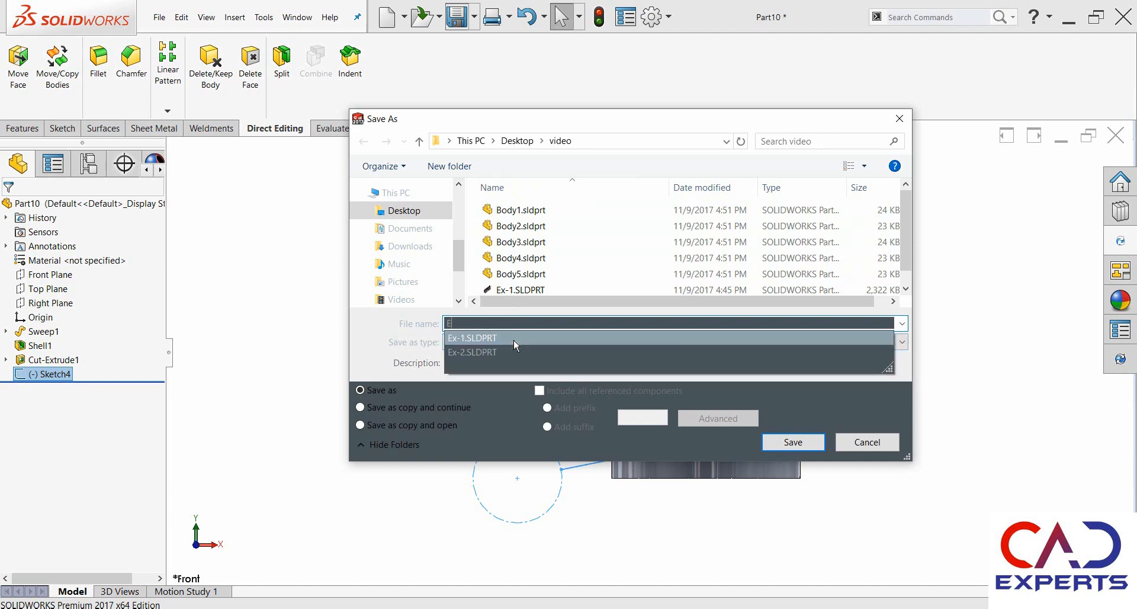
key(Down)
key(Return)
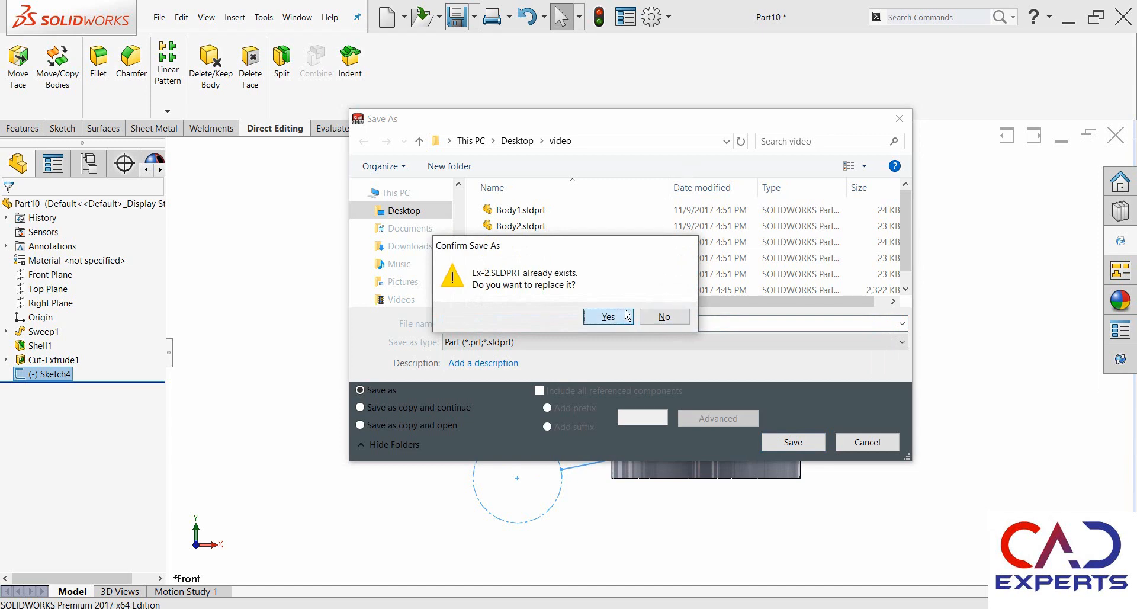
click(628, 314)
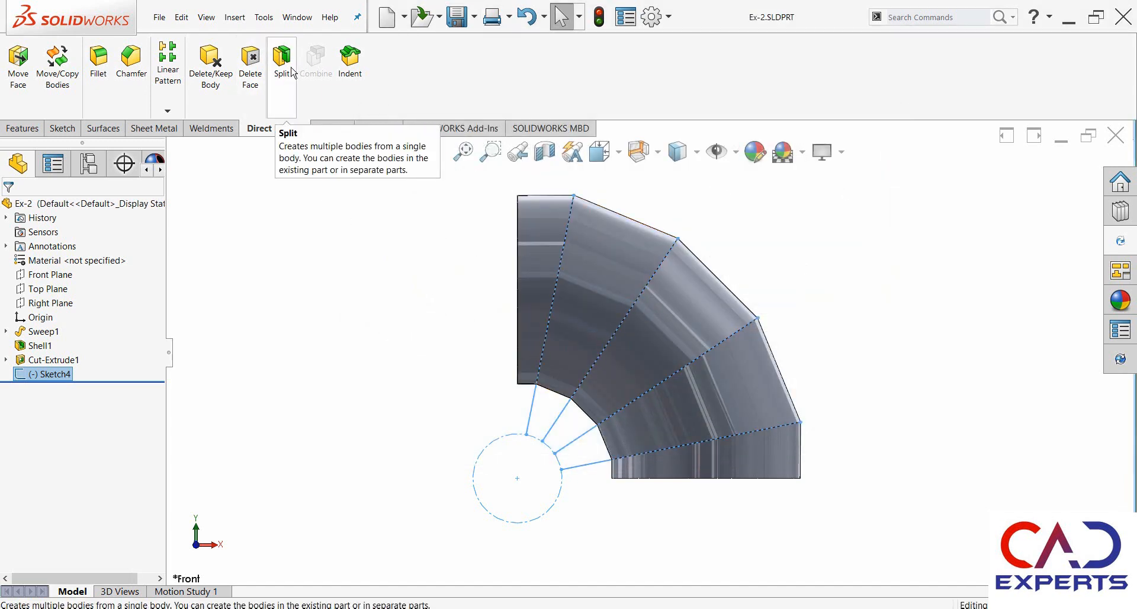
Step: Start a Split of the pipe bend using the seam-line sketch as the trim tool and cut the part
click(293, 94)
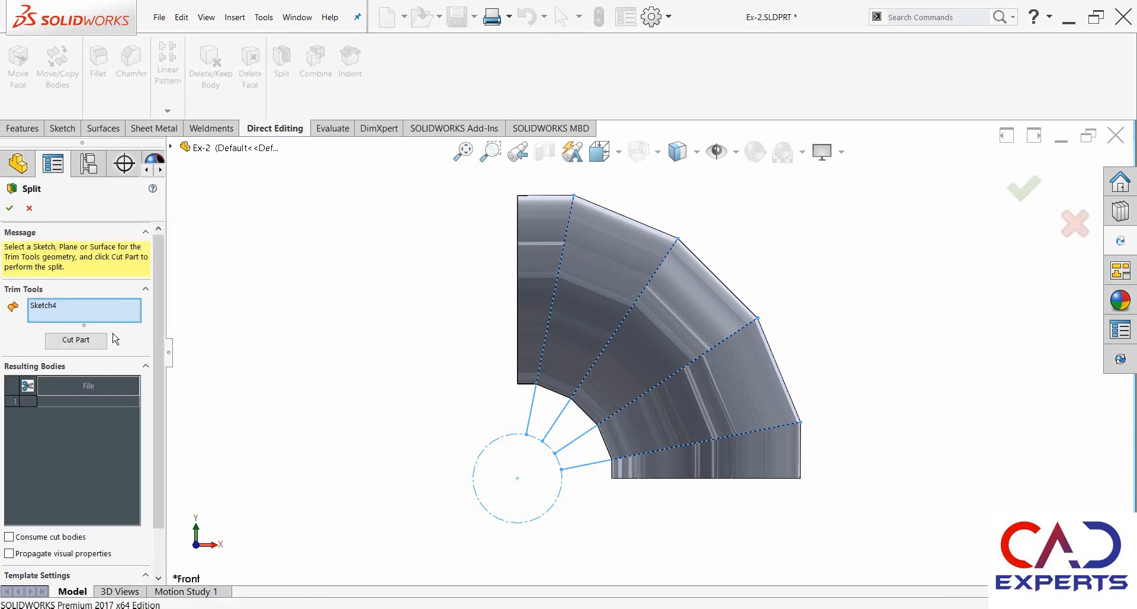
click(93, 341)
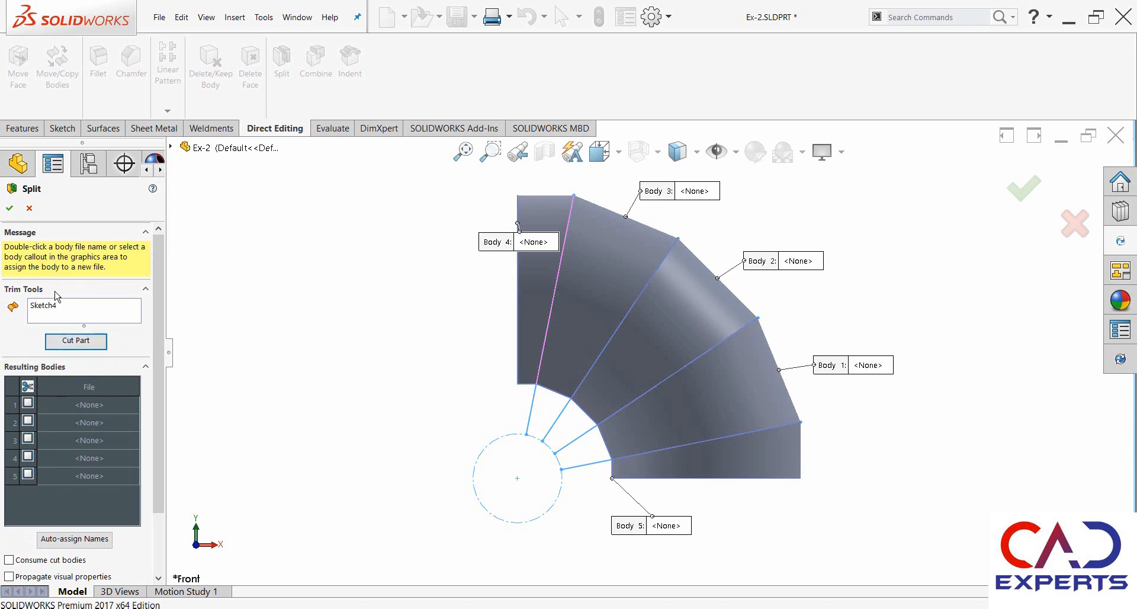
scroll(513, 438, up, 3)
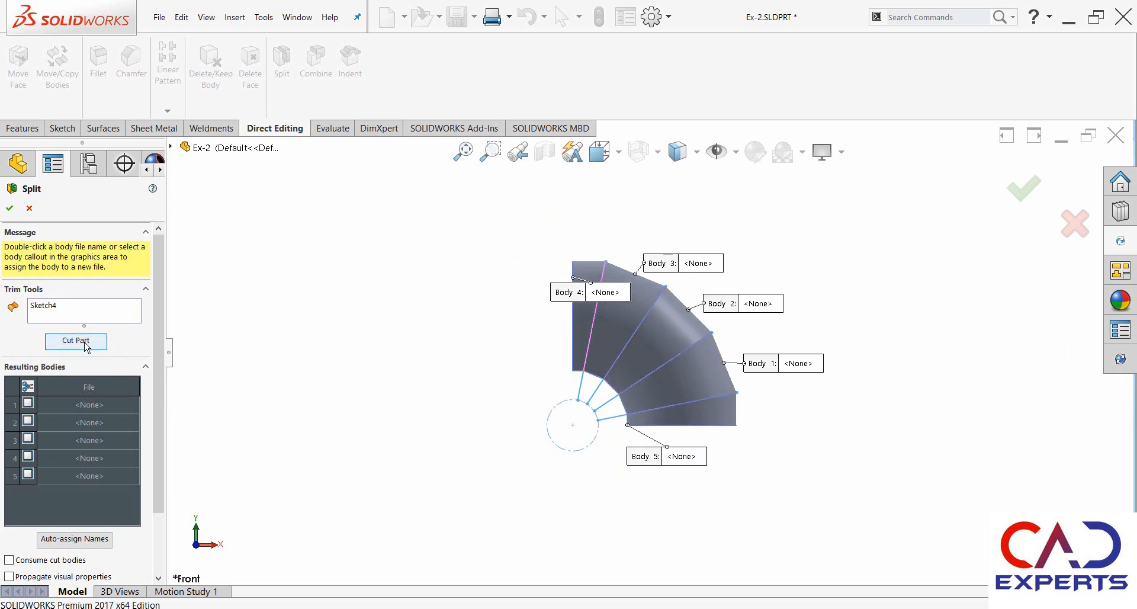
scroll(718, 370, down, 3)
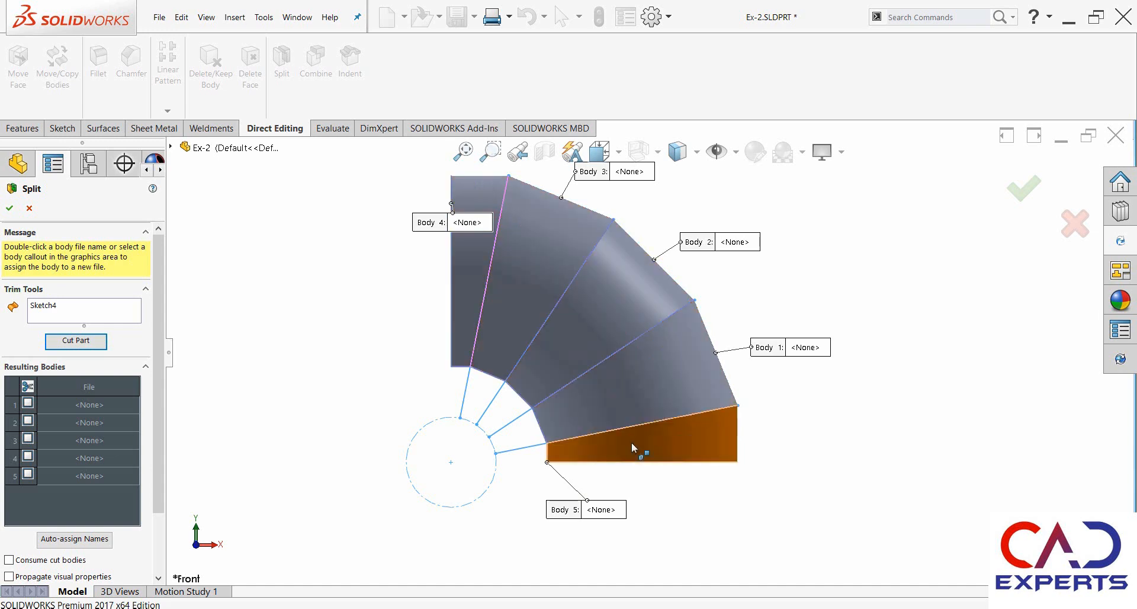
Step: Auto-assign file names to all five resulting bodies and accept the split
scroll(123, 441, down, 2)
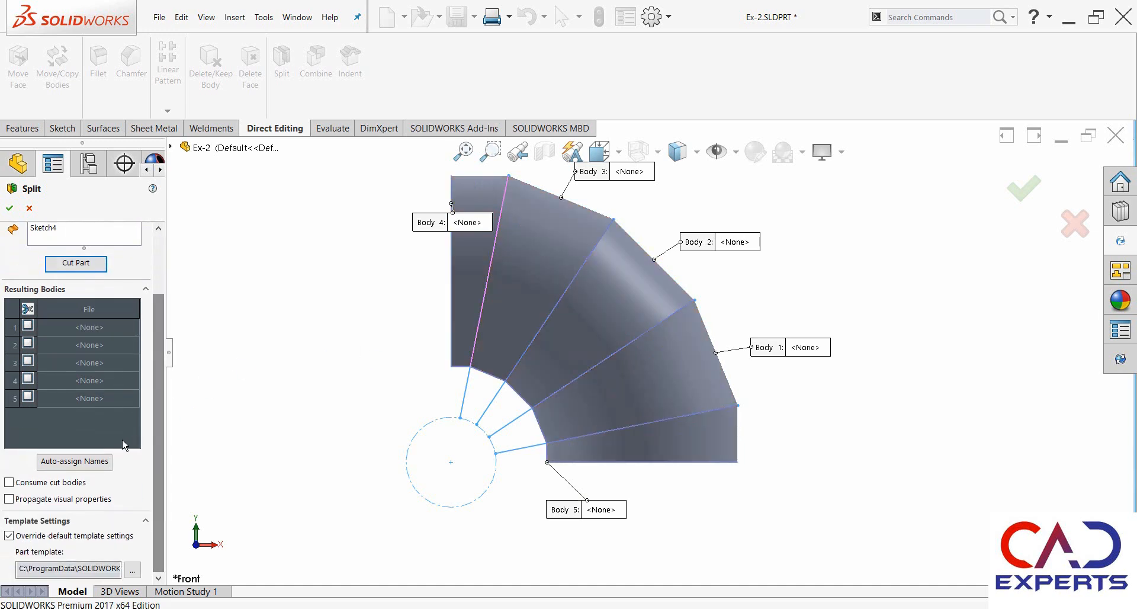
click(93, 462)
scroll(393, 360, up, 3)
scroll(853, 315, down, 3)
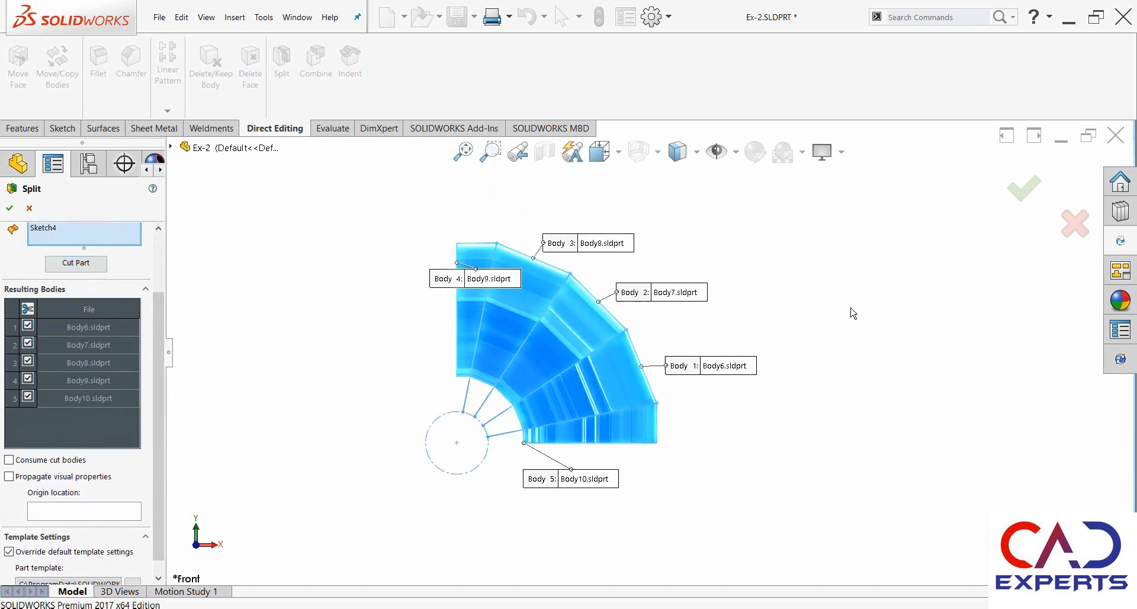
scroll(637, 345, down, 1)
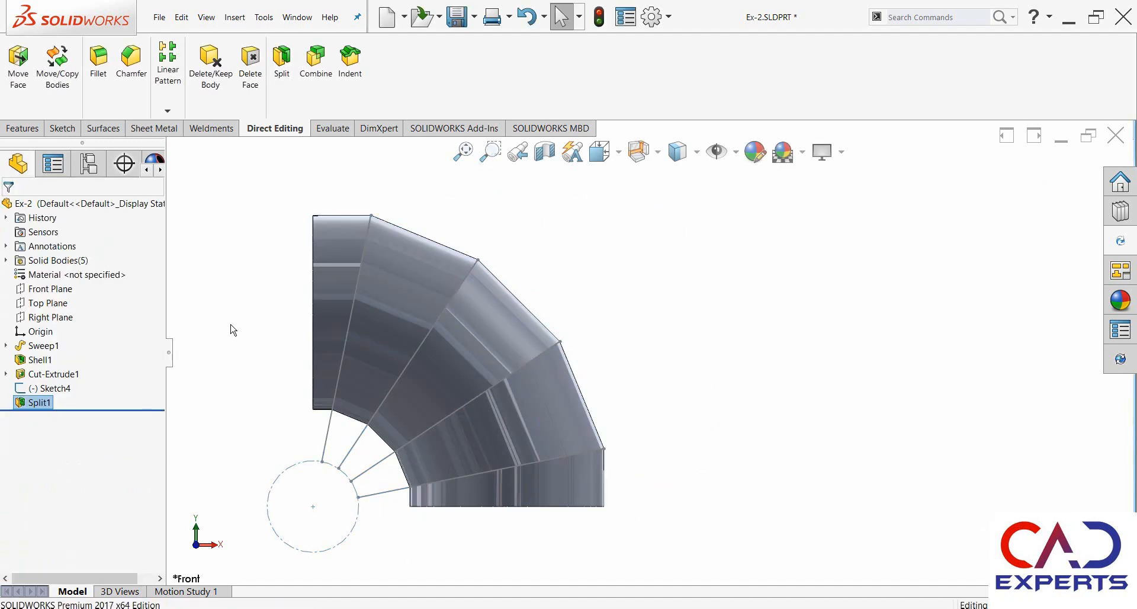
Step: Hide the seam-line sketch used for the split
click(325, 441)
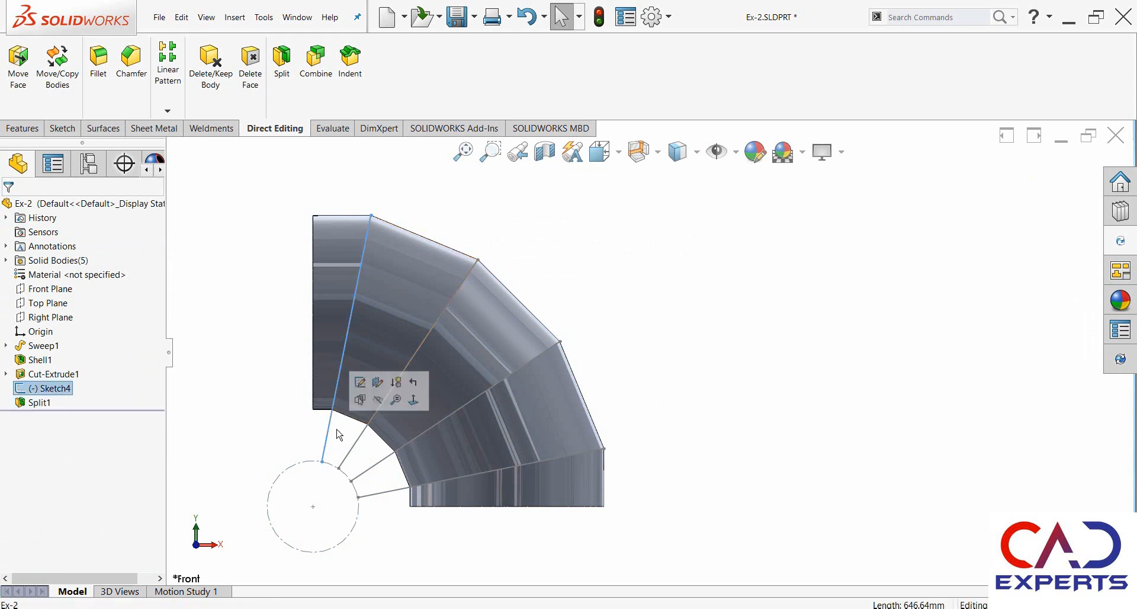
click(382, 392)
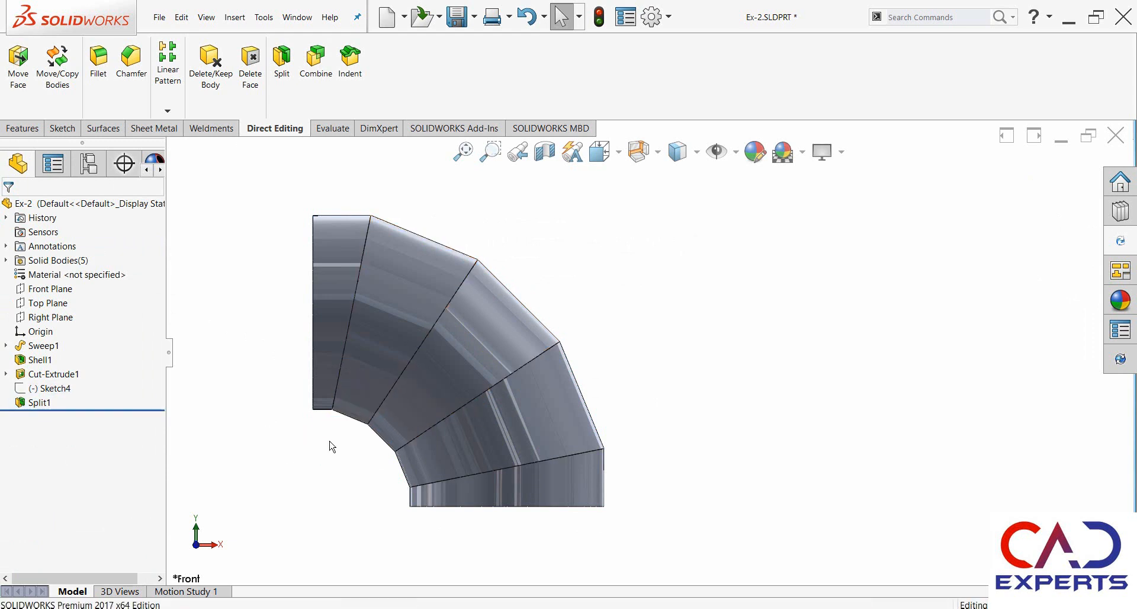
Step: Examine the split segments one by one, list the solid bodies, and inspect the slit along the inside of the bend
click(467, 490)
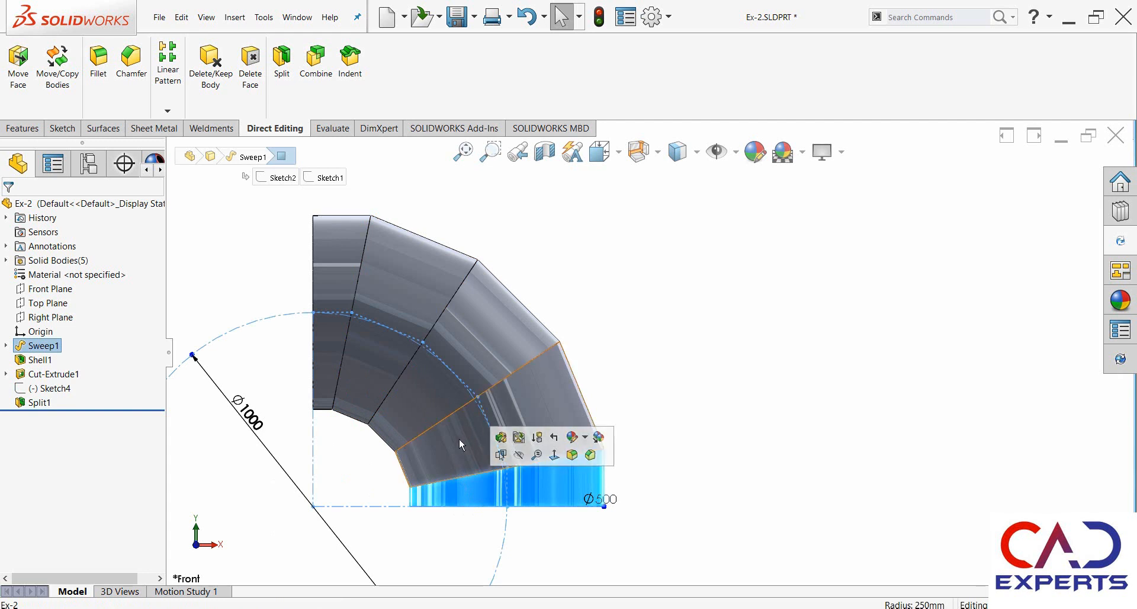
click(422, 404)
click(391, 278)
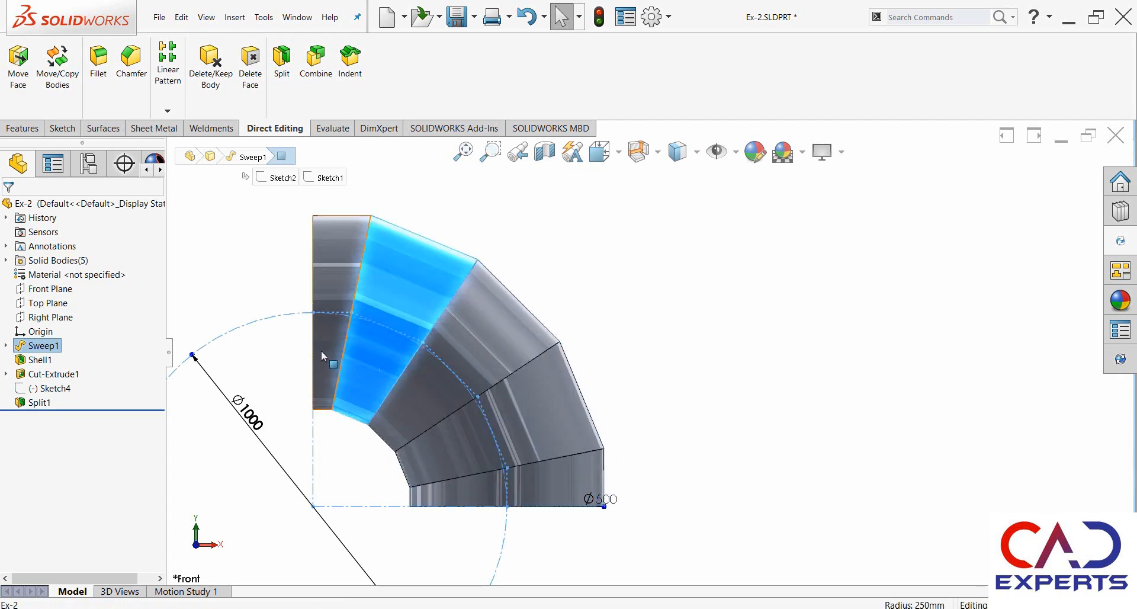
click(321, 350)
click(7, 261)
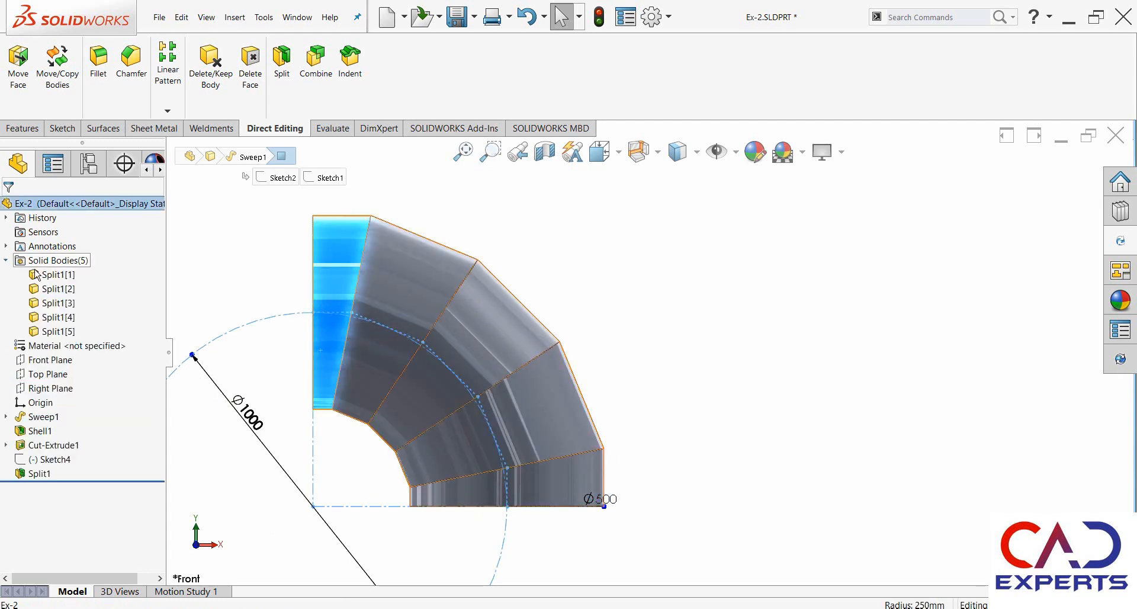
click(751, 401)
scroll(606, 397, up, 3)
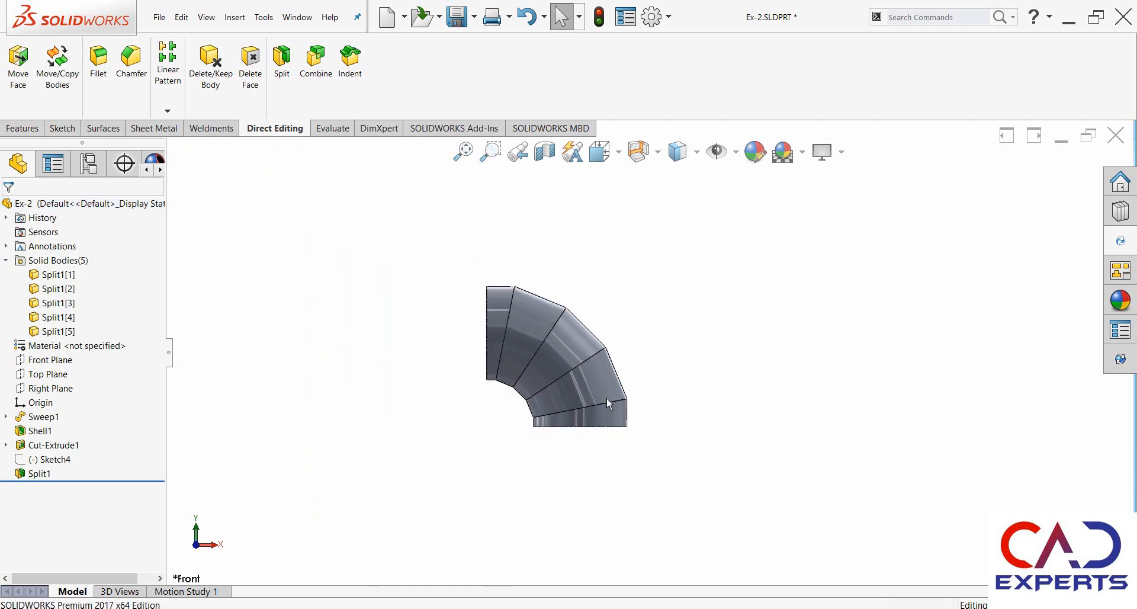
mouse_move(607, 397)
middle_down()
mouse_move(681, 411)
mouse_move(665, 400)
mouse_move(610, 418)
middle_up()
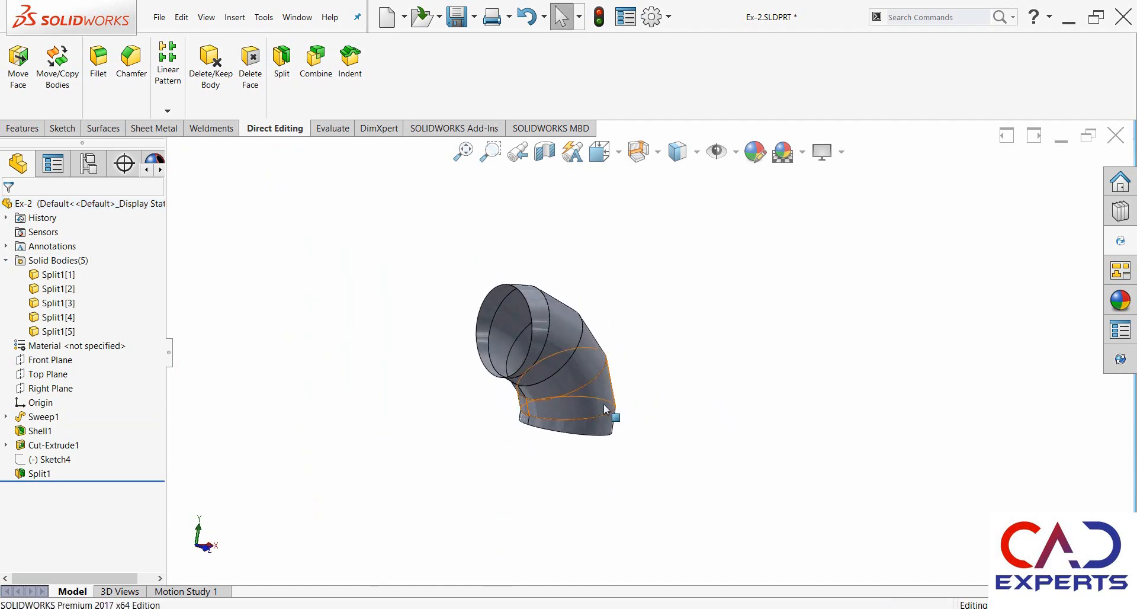
scroll(460, 354, down, 6)
middle_drag(526, 272, 570, 226)
scroll(497, 281, up, 1)
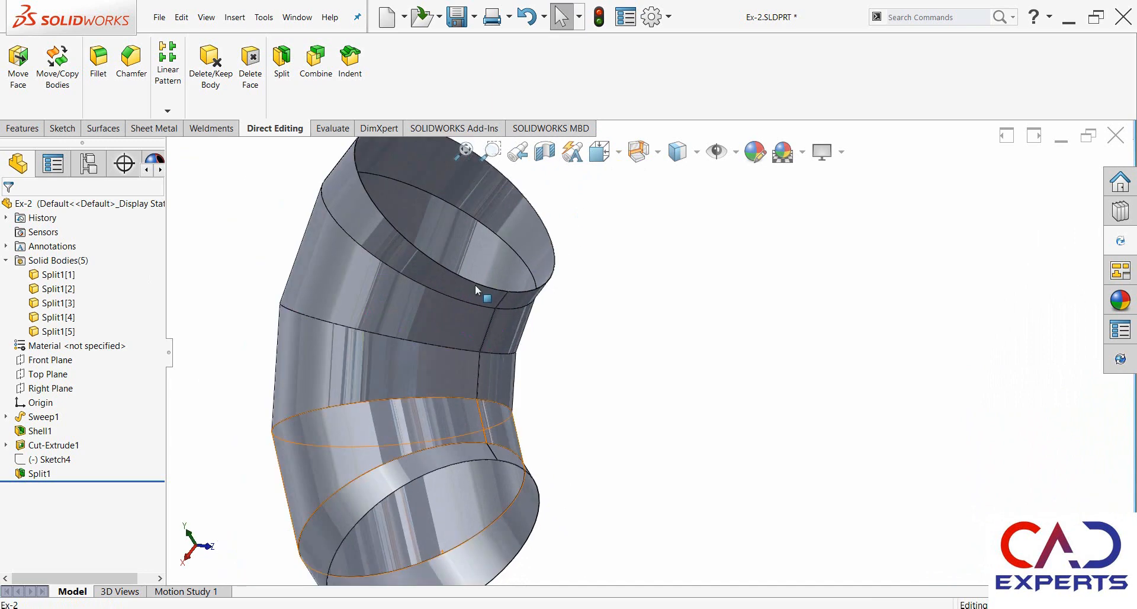
Step: Insert sheet metal bends on the segment at the horizontal open end, using its slit edge as the fixed edge
click(157, 129)
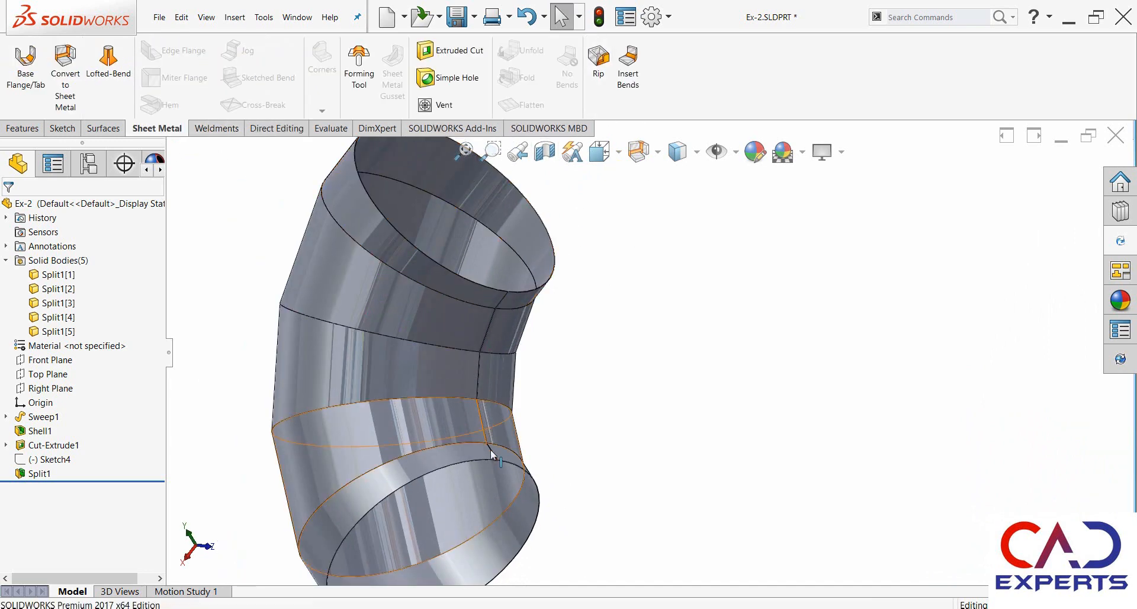
scroll(490, 449, down, 8)
scroll(687, 357, down, 1)
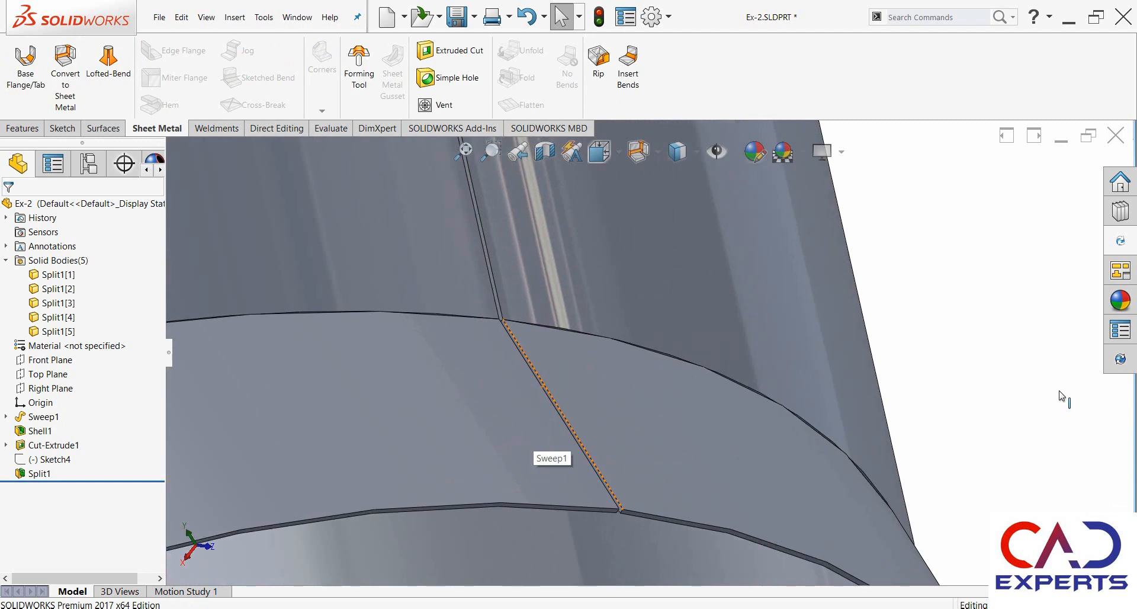
scroll(900, 340, up, 4)
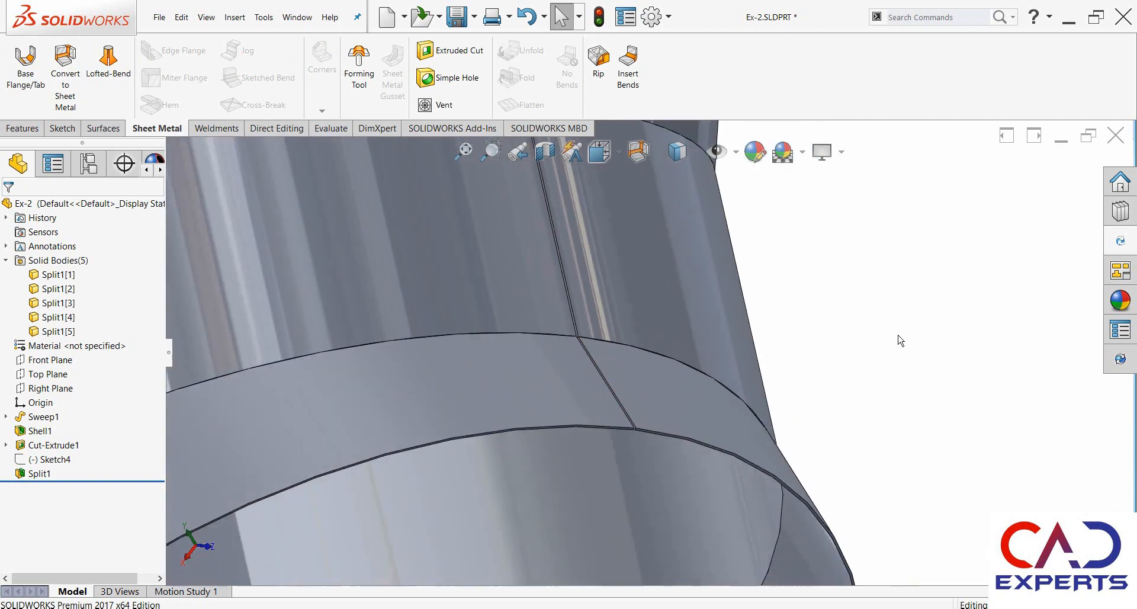
click(630, 86)
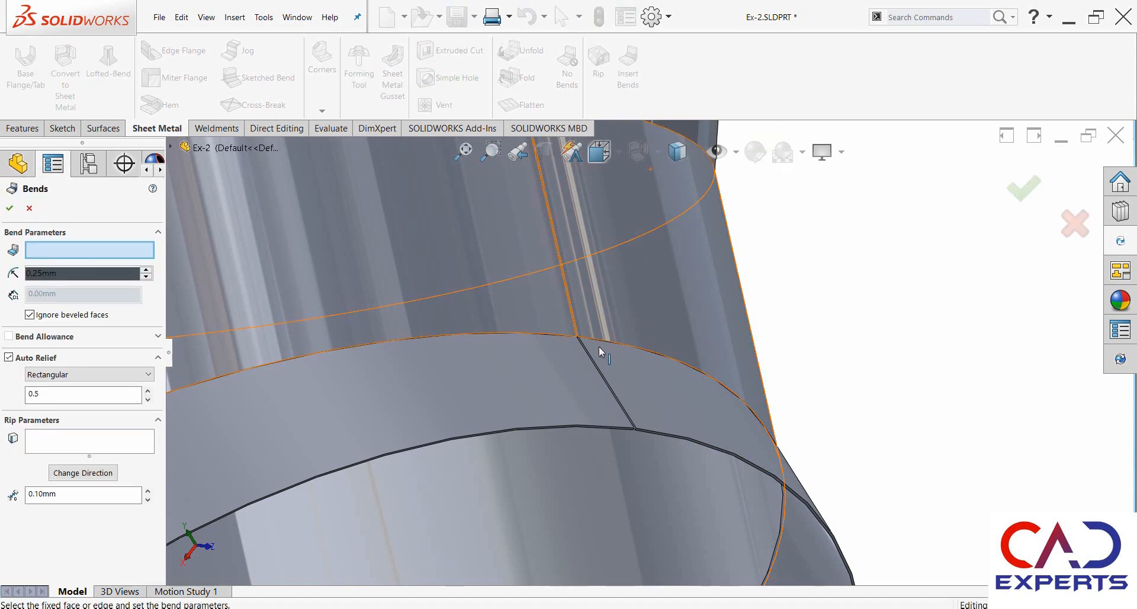
scroll(604, 351, down, 3)
scroll(604, 347, down, 2)
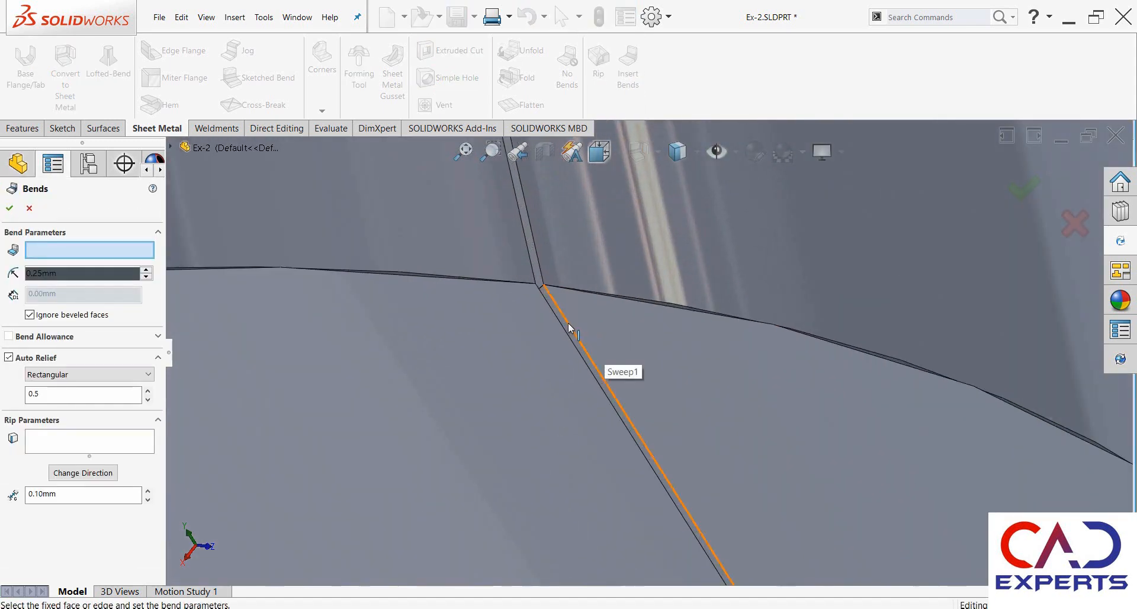
click(567, 324)
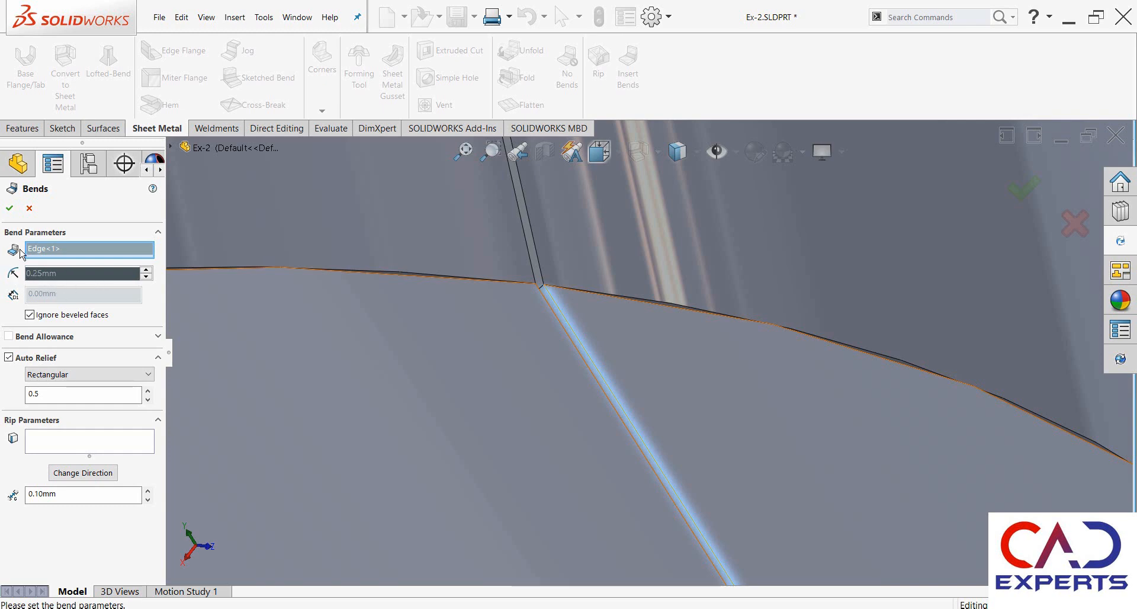
click(11, 207)
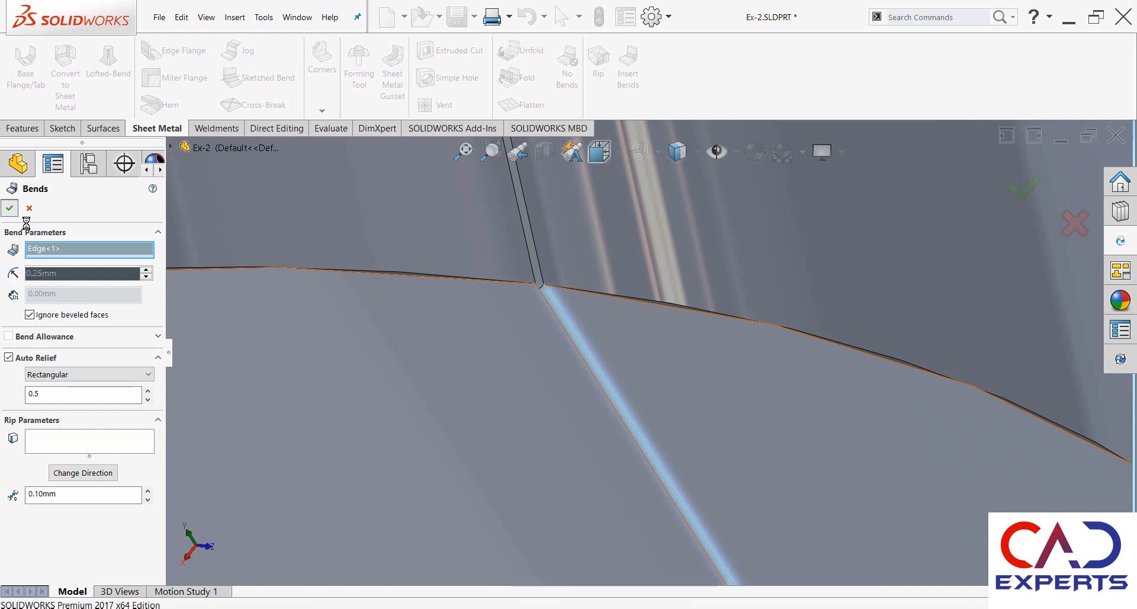
Step: Insert bends on the second segment from the horizontal open end, fixing its slit edge and keeping the default parameters
scroll(535, 354, up, 5)
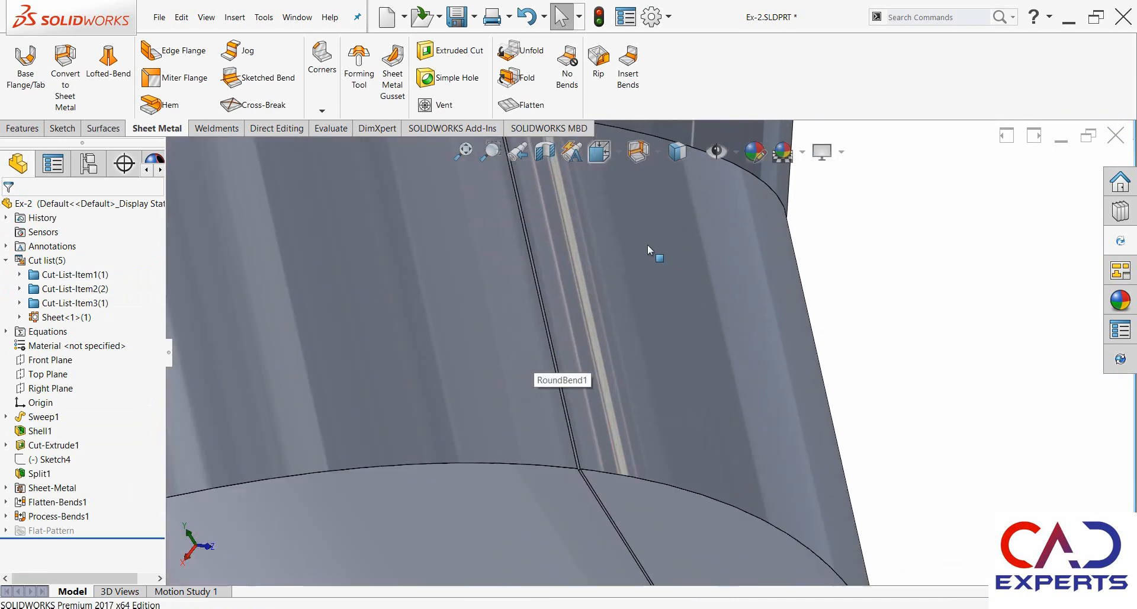
click(625, 71)
scroll(554, 254, down, 3)
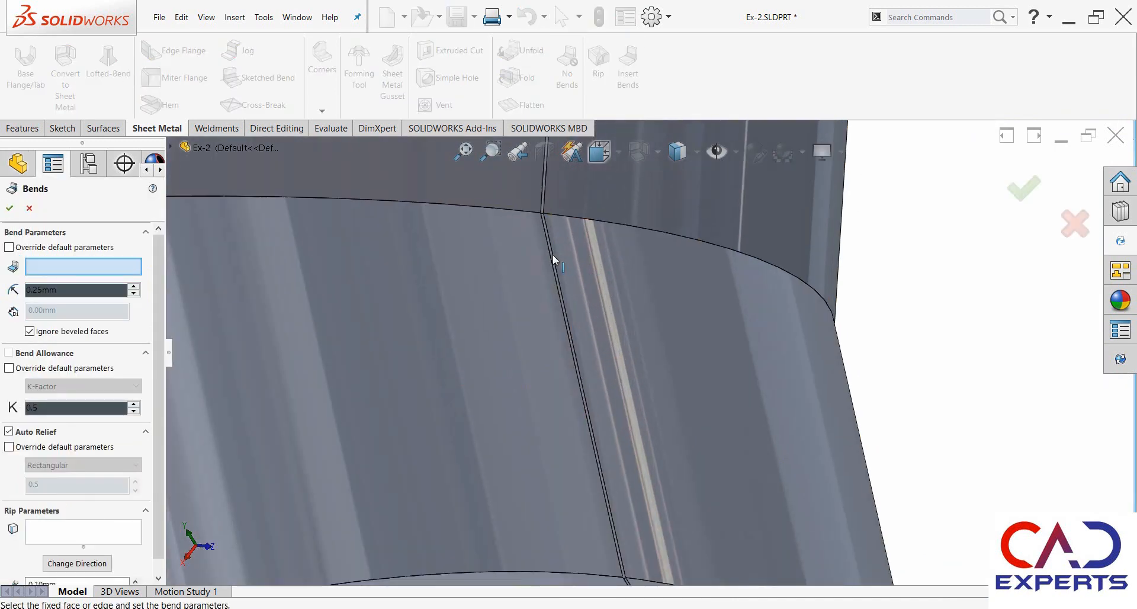
click(557, 278)
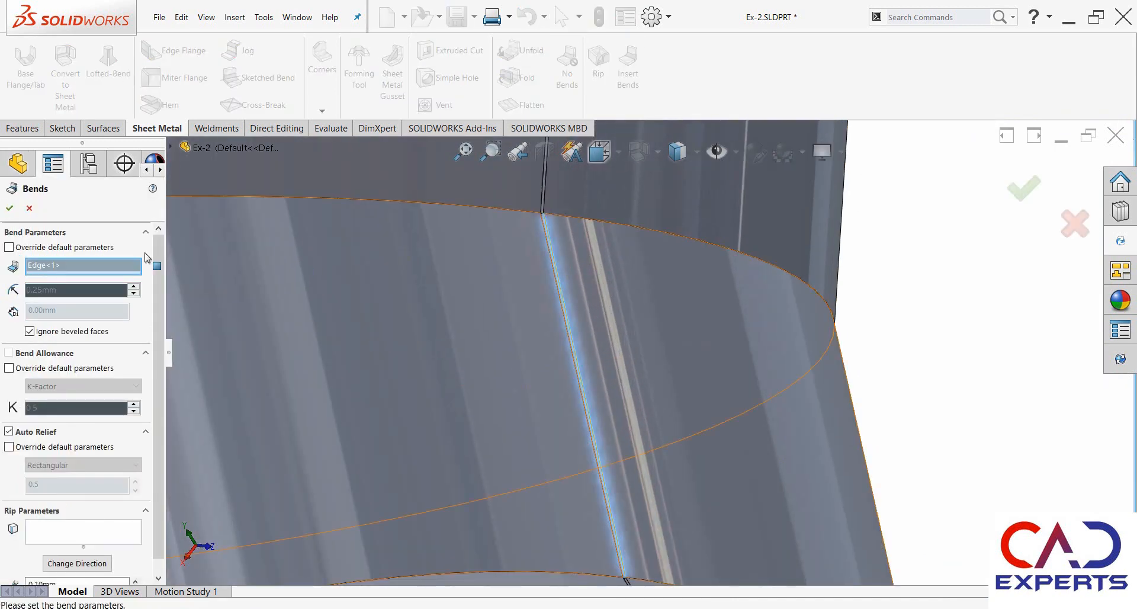
click(9, 208)
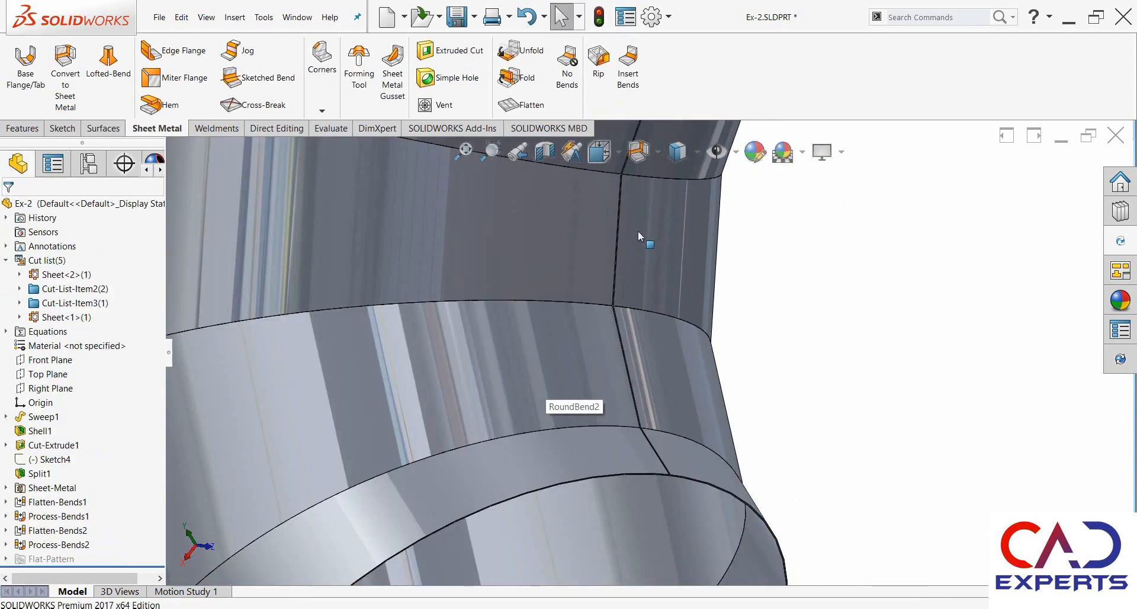
Step: Insert bends on the middle segment of the pipe bend, with its slit edge as the fixed edge
scroll(639, 236, up, 3)
scroll(645, 212, down, 4)
click(623, 89)
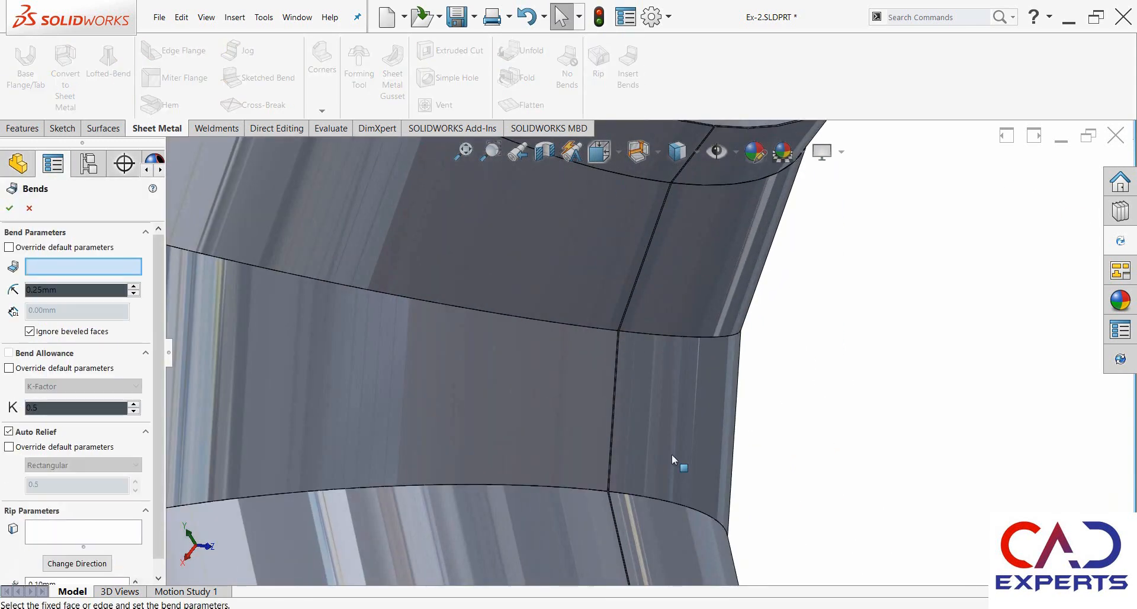
scroll(645, 388, up, 3)
scroll(637, 368, down, 4)
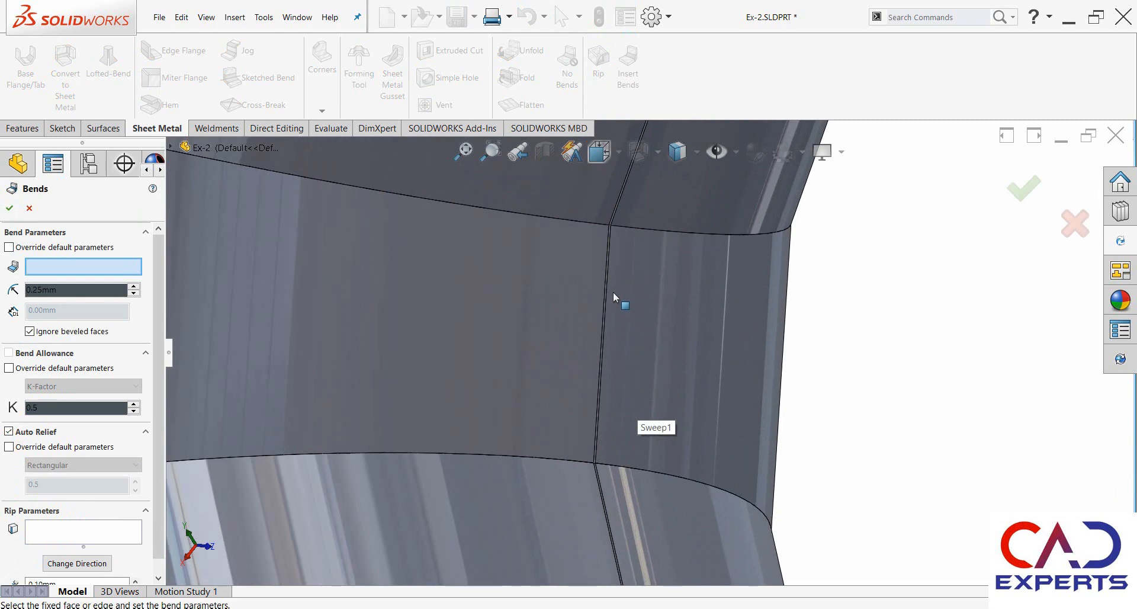
click(609, 287)
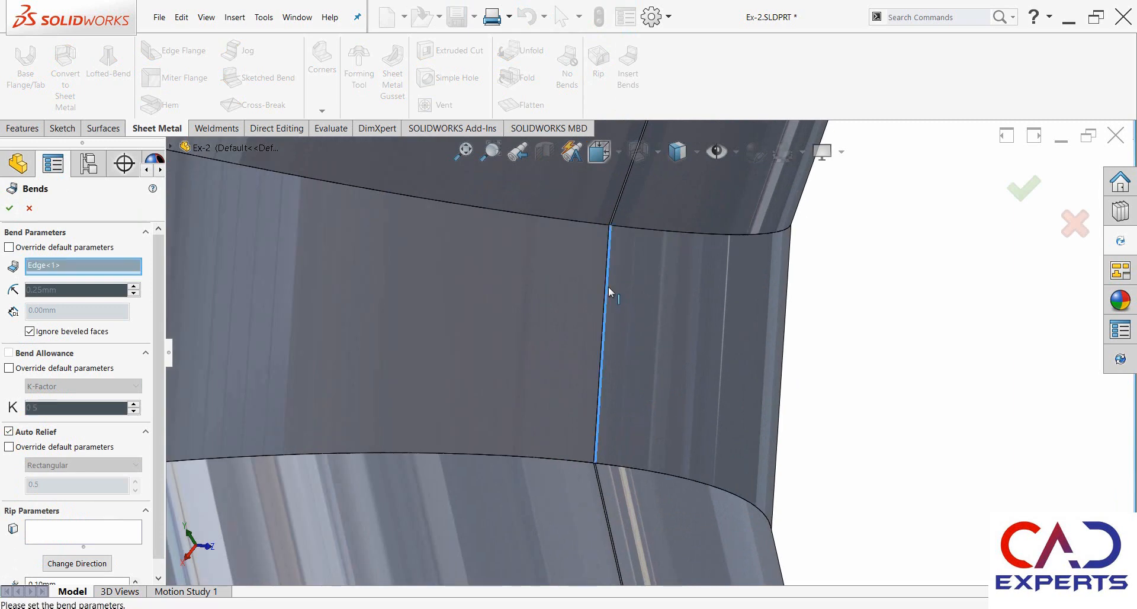
click(10, 209)
Step: Insert bends on the fourth segment from the horizontal open end, with its slit edge as the fixed edge
scroll(668, 340, up, 3)
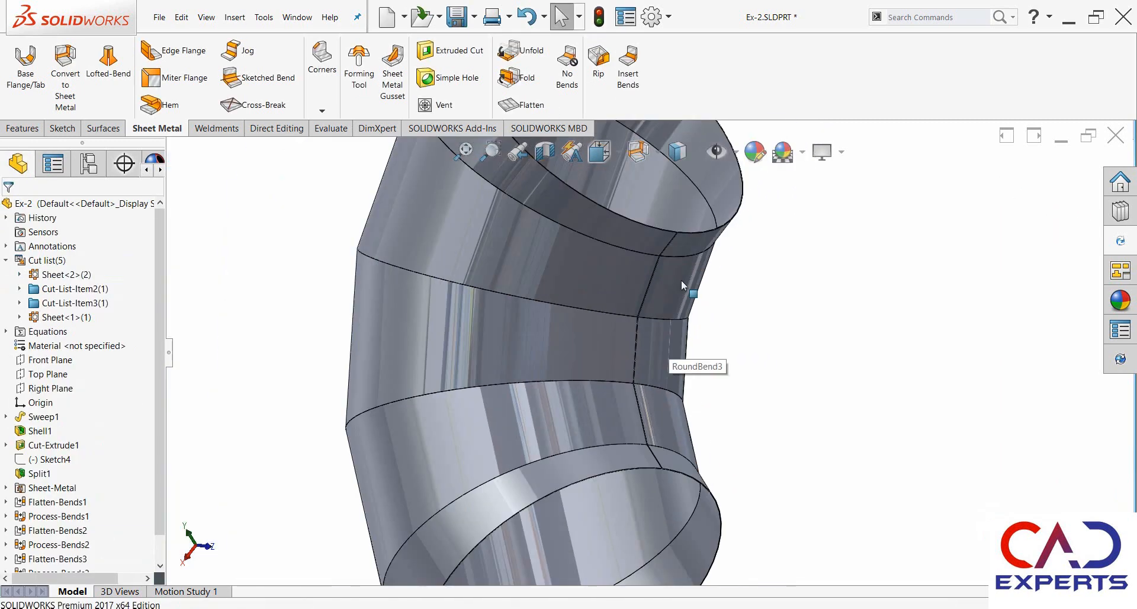
scroll(681, 281, down, 4)
click(628, 59)
scroll(635, 279, down, 3)
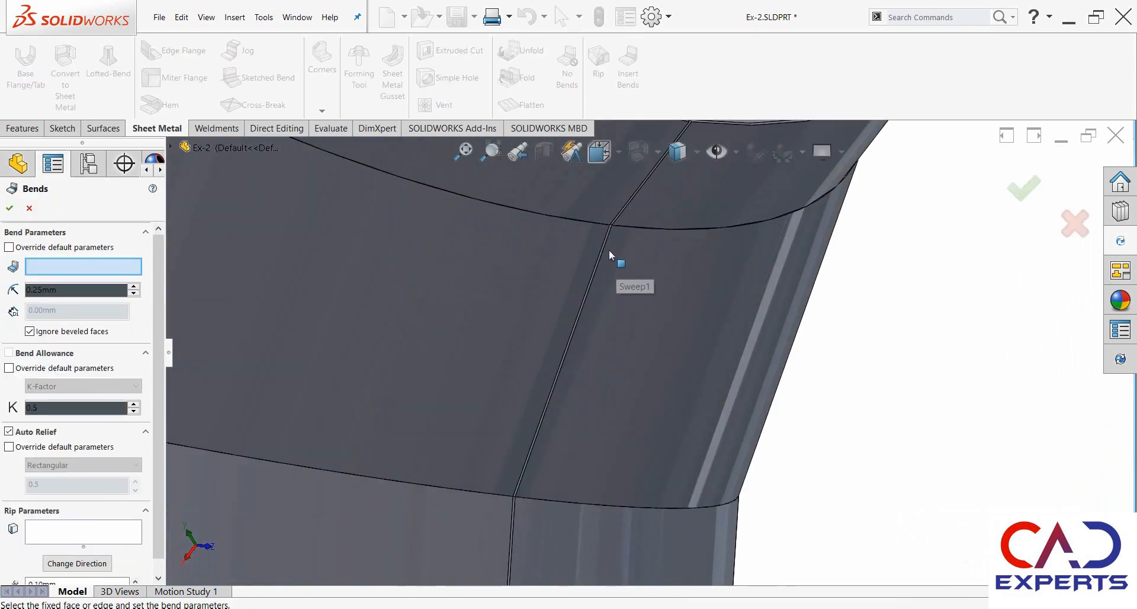
click(606, 246)
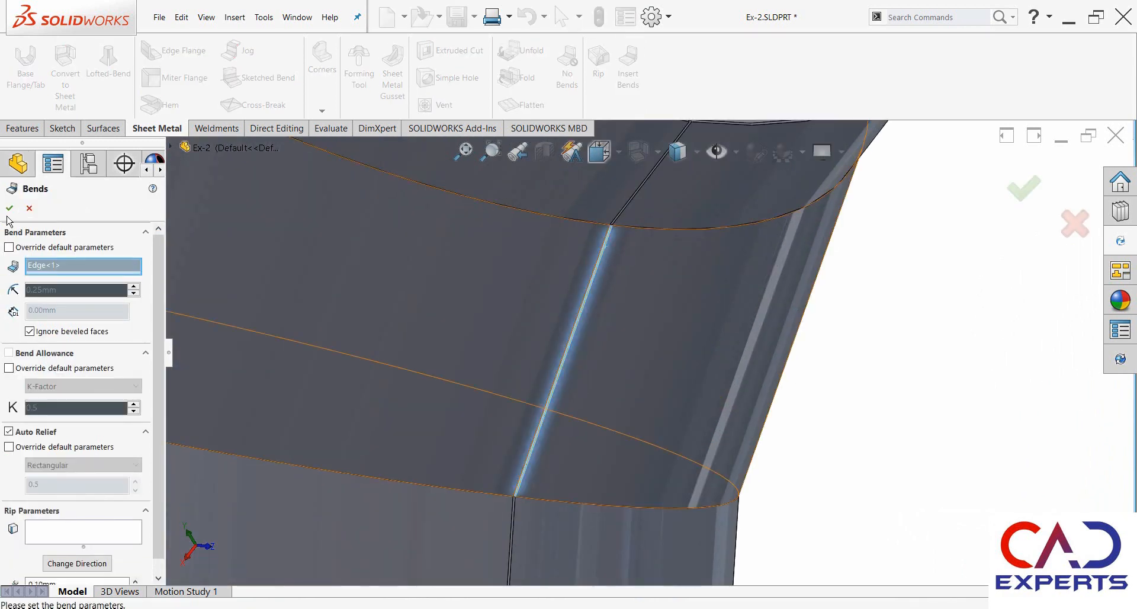
Step: Insert bends on the segment at the vertical open end, using its slit edge as the fixed edge
scroll(677, 343, up, 4)
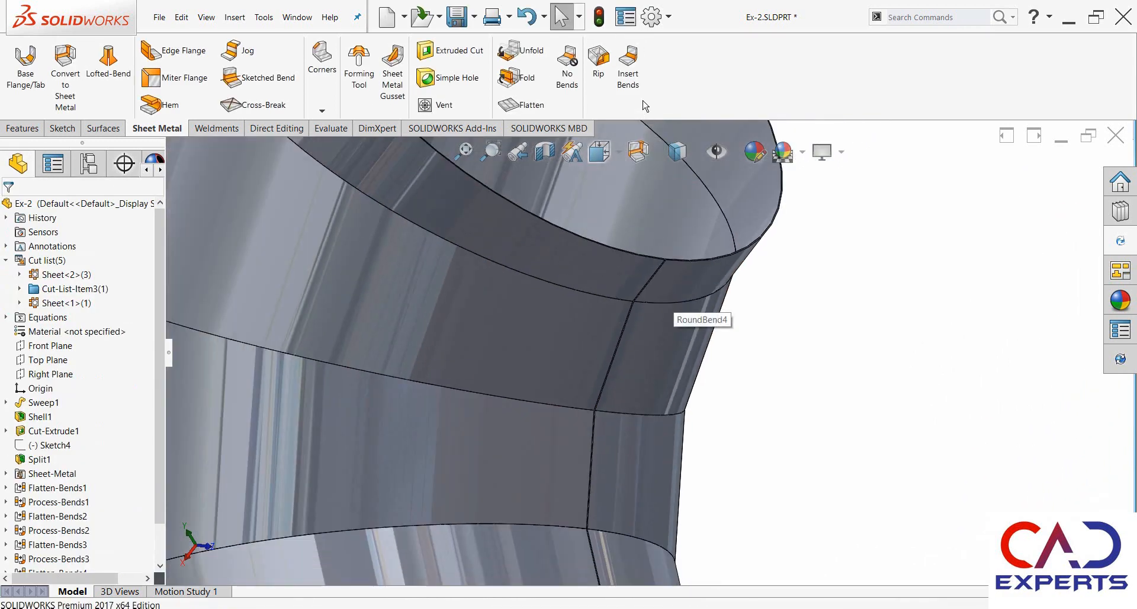
scroll(660, 326, down, 5)
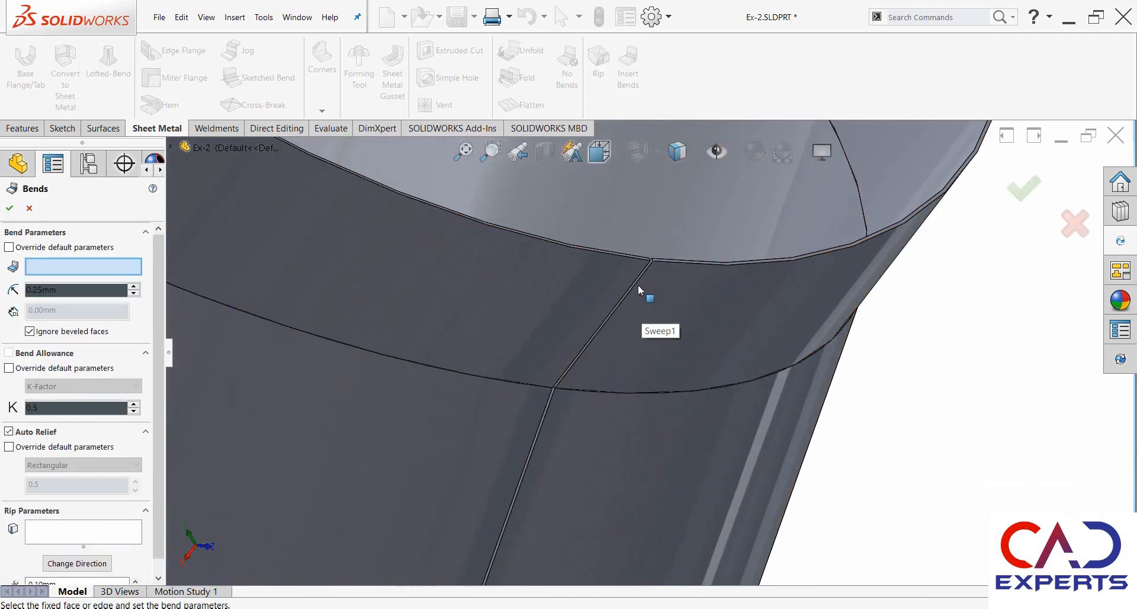
click(637, 286)
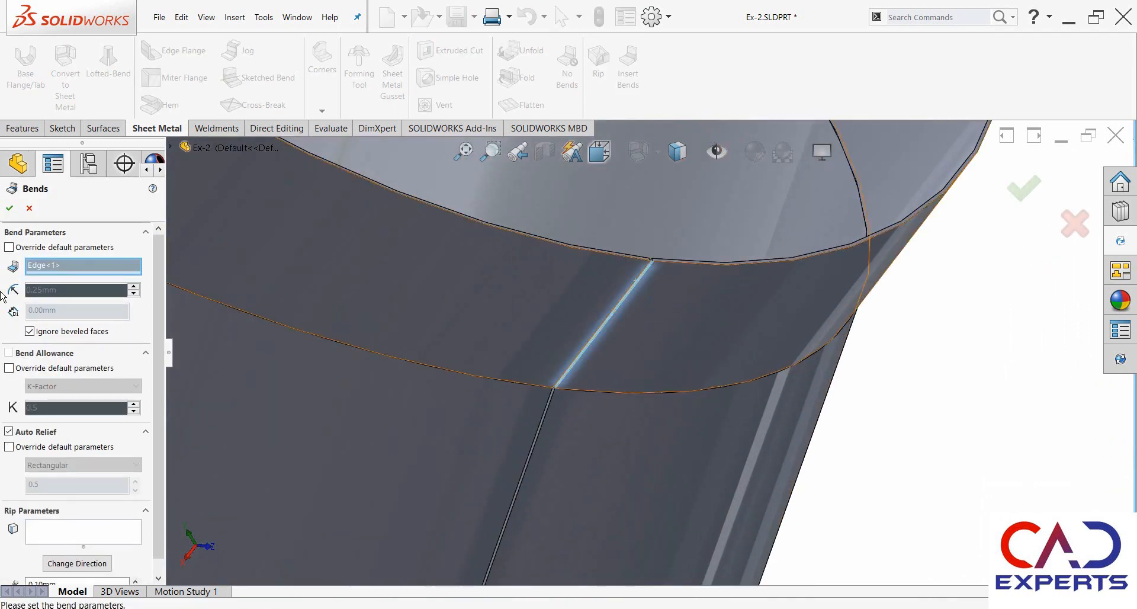
click(11, 212)
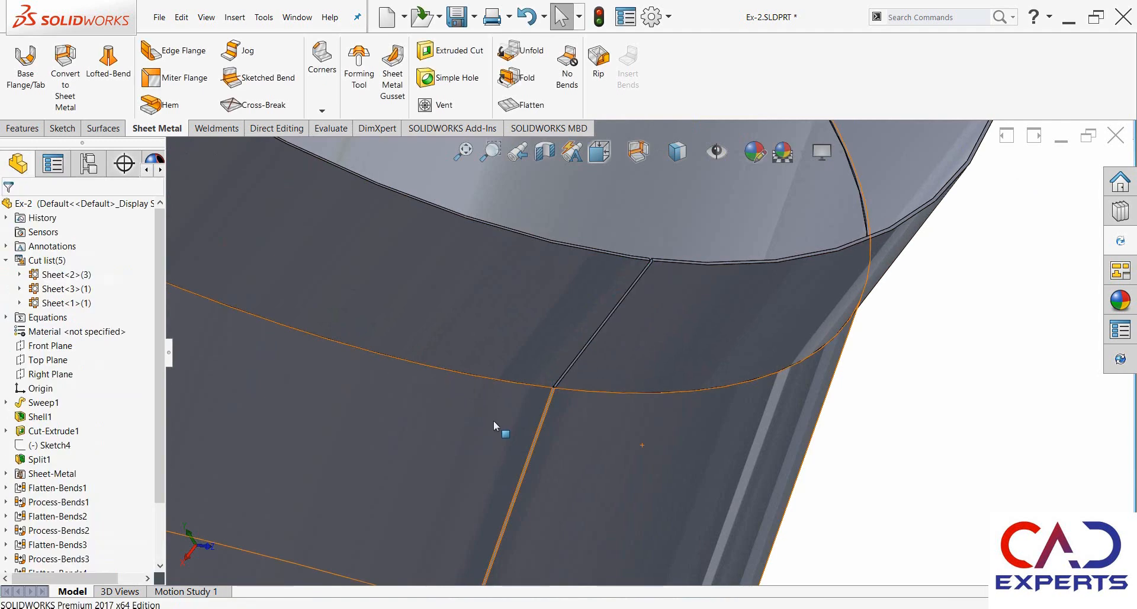
Step: Isolate the sheet metal segment at the horizontal open end of the pipe bend
scroll(493, 420, up, 5)
scroll(652, 453, up, 4)
middle_drag(683, 460, 200, 452)
scroll(59, 368, down, 1)
scroll(76, 414, down, 1)
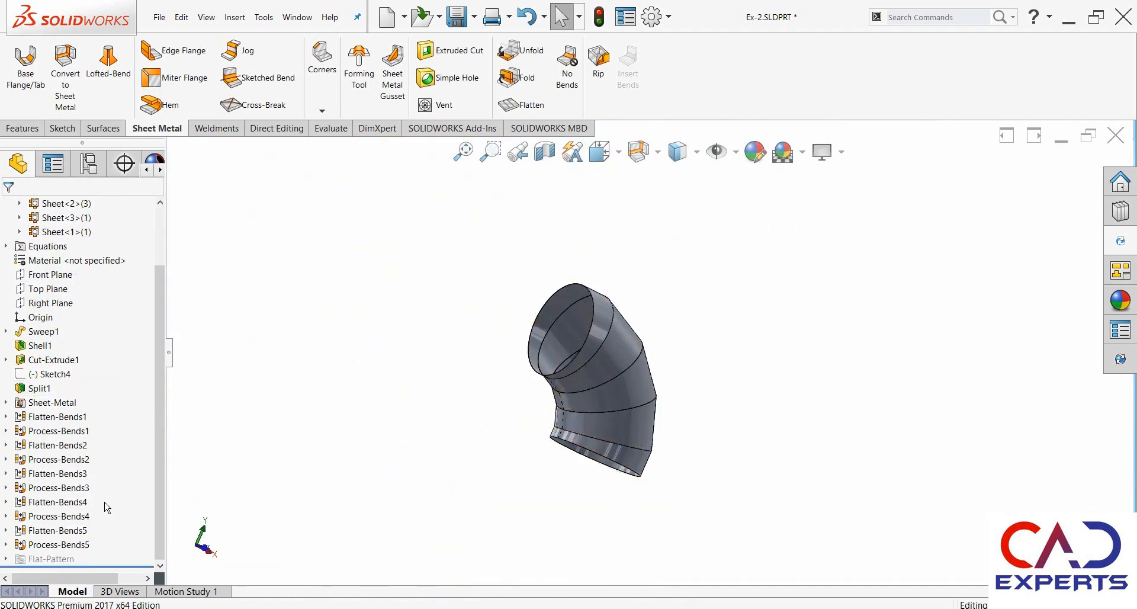
middle_drag(668, 412, 560, 459)
scroll(551, 477, down, 3)
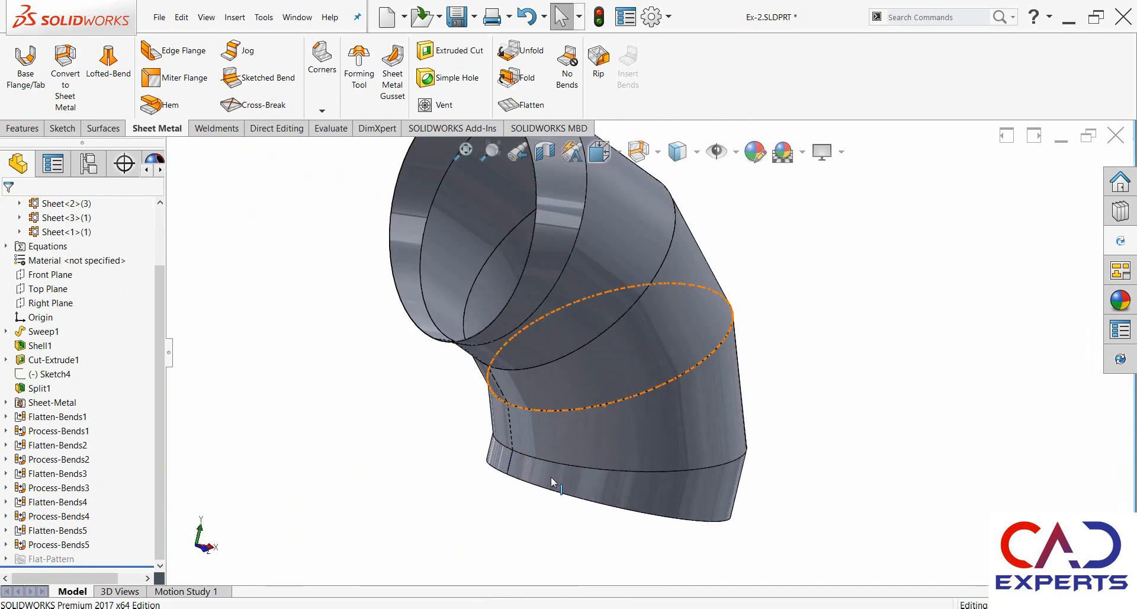
middle_drag(416, 472, 533, 535)
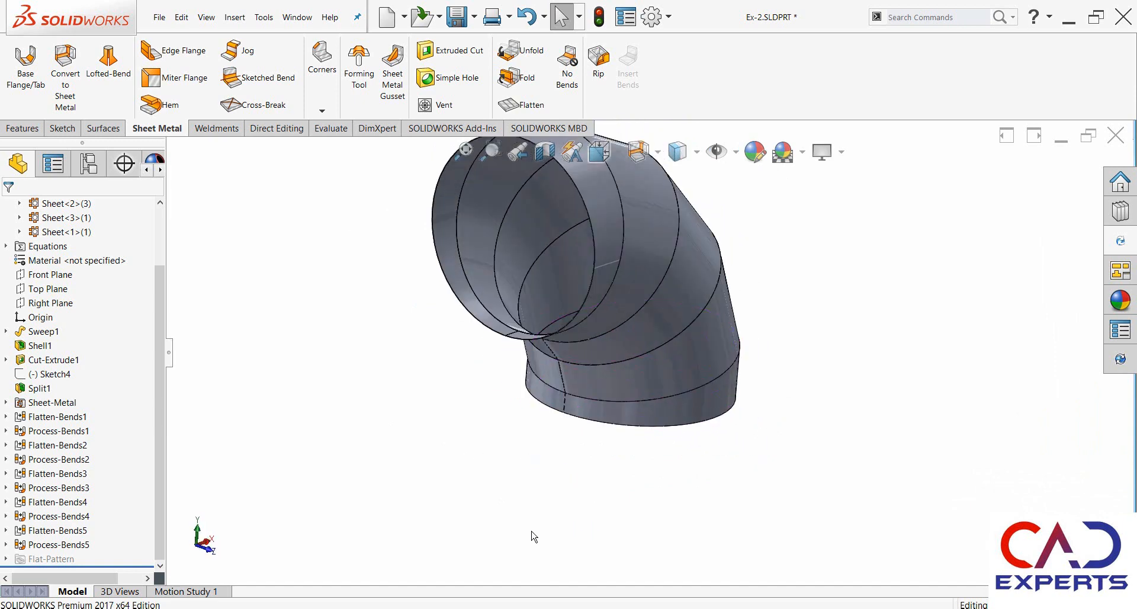
right_click(681, 408)
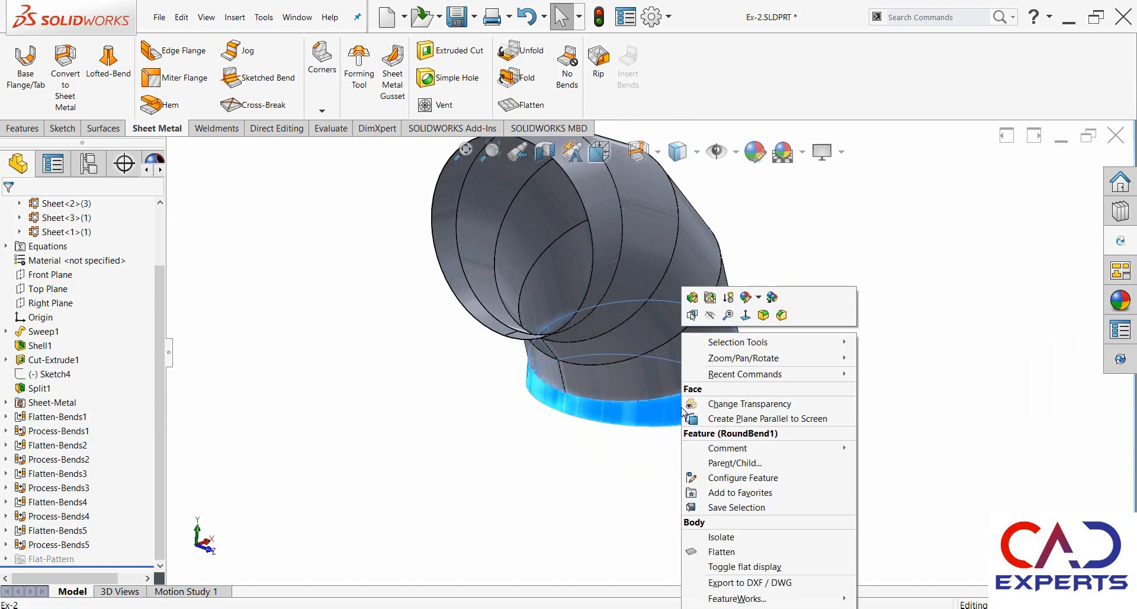
click(720, 537)
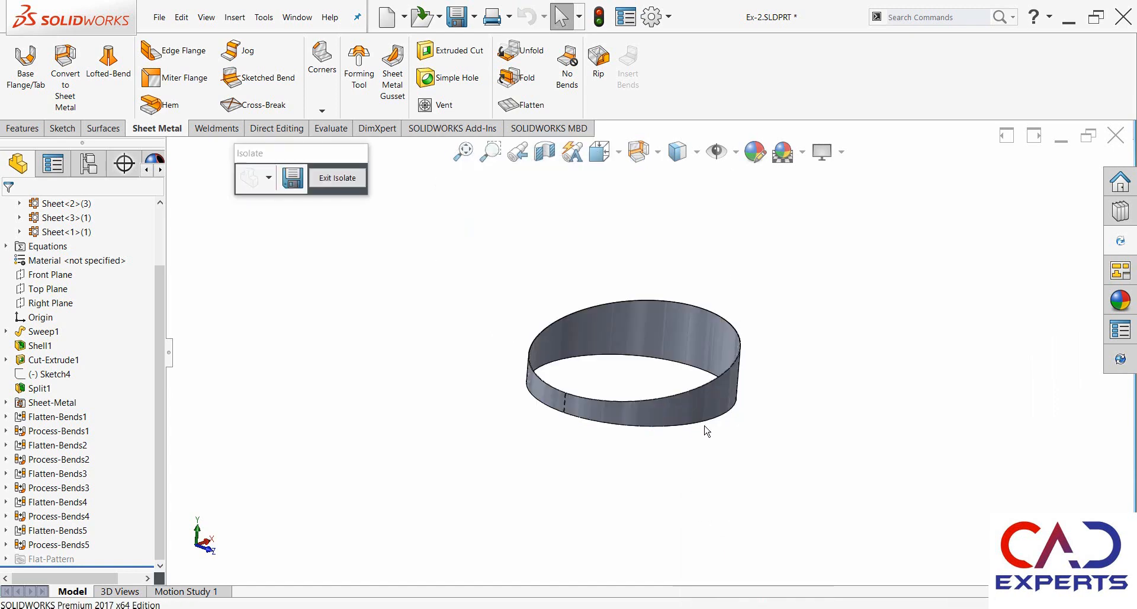
Step: Flatten the isolated segment and view its flat pattern face-on
mouse_move(482, 385)
middle_down()
mouse_move(432, 363)
mouse_move(469, 369)
middle_up()
scroll(649, 385, down, 3)
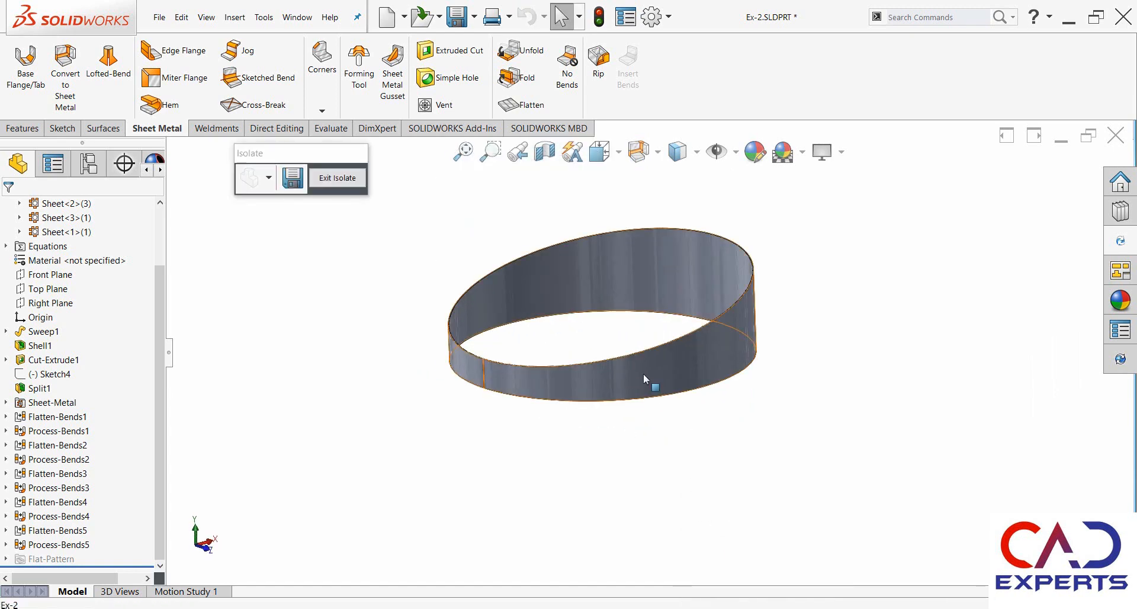
right_click(643, 373)
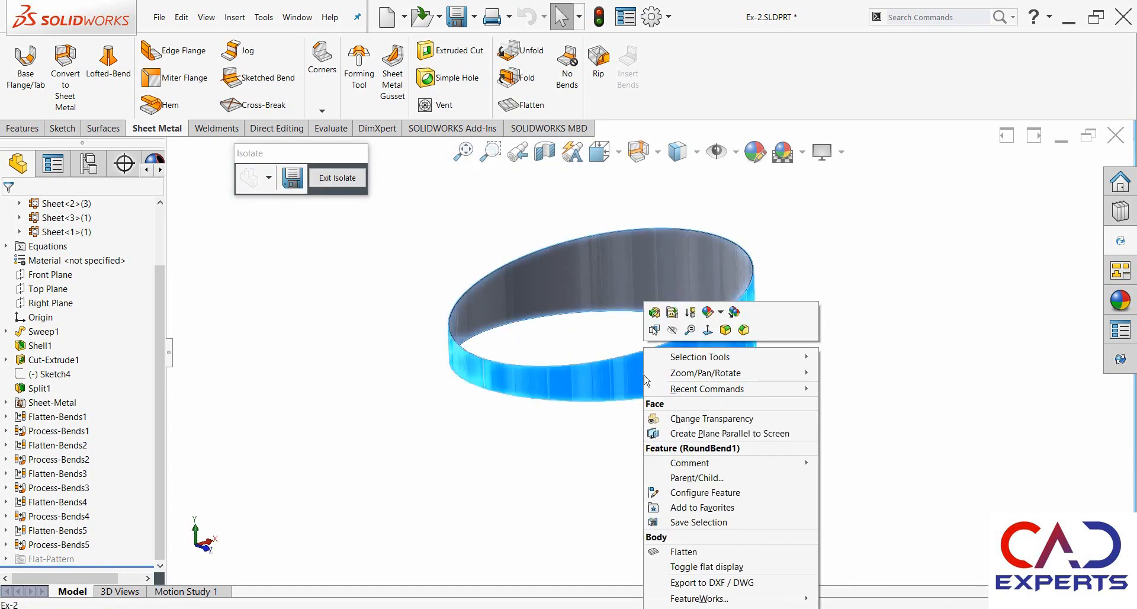
click(711, 557)
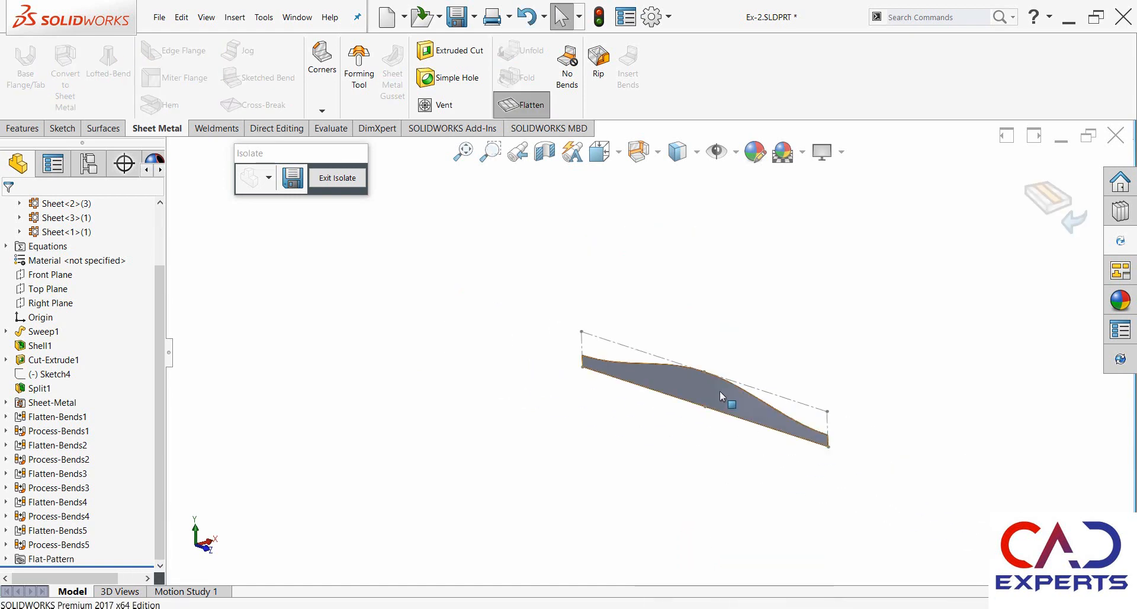
click(720, 394)
click(826, 360)
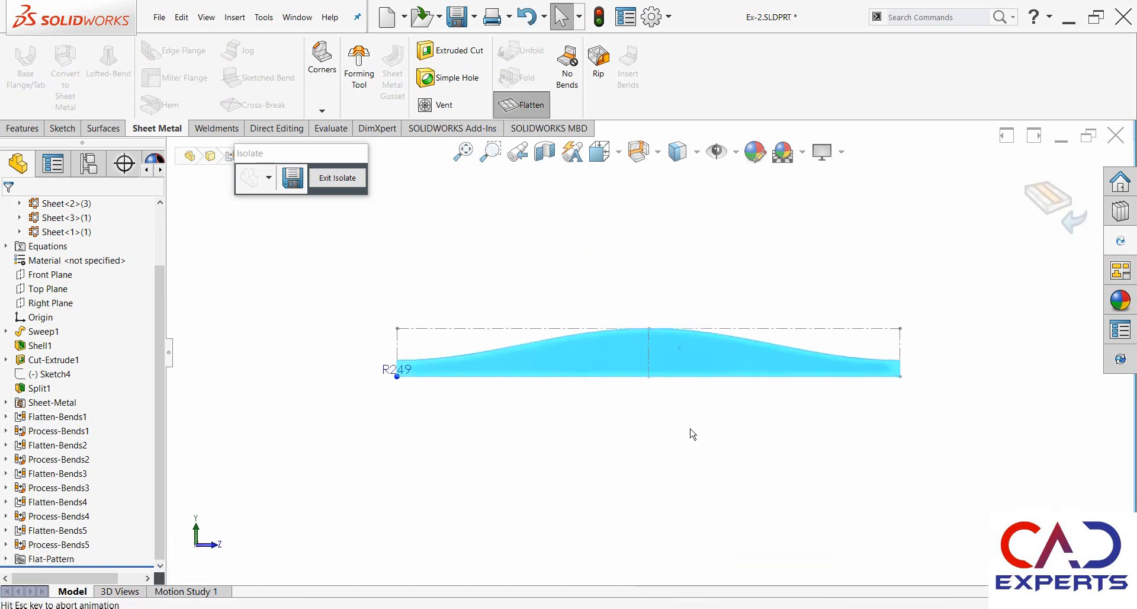
click(664, 457)
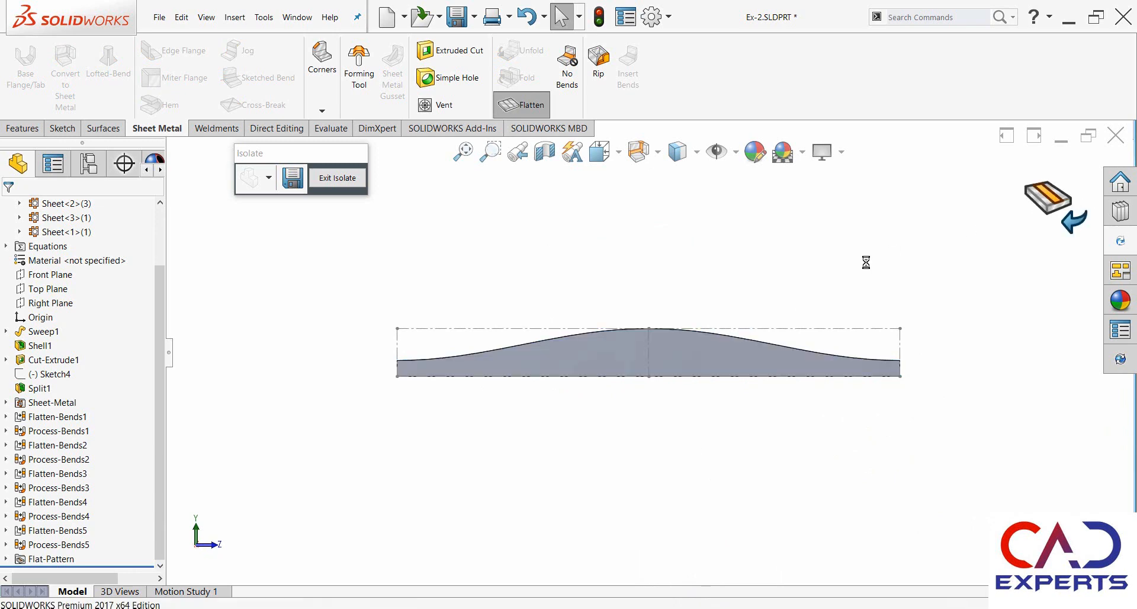
Step: Return the segment to its folded shape, end the isolation and fit the whole pipe bend in view
click(336, 179)
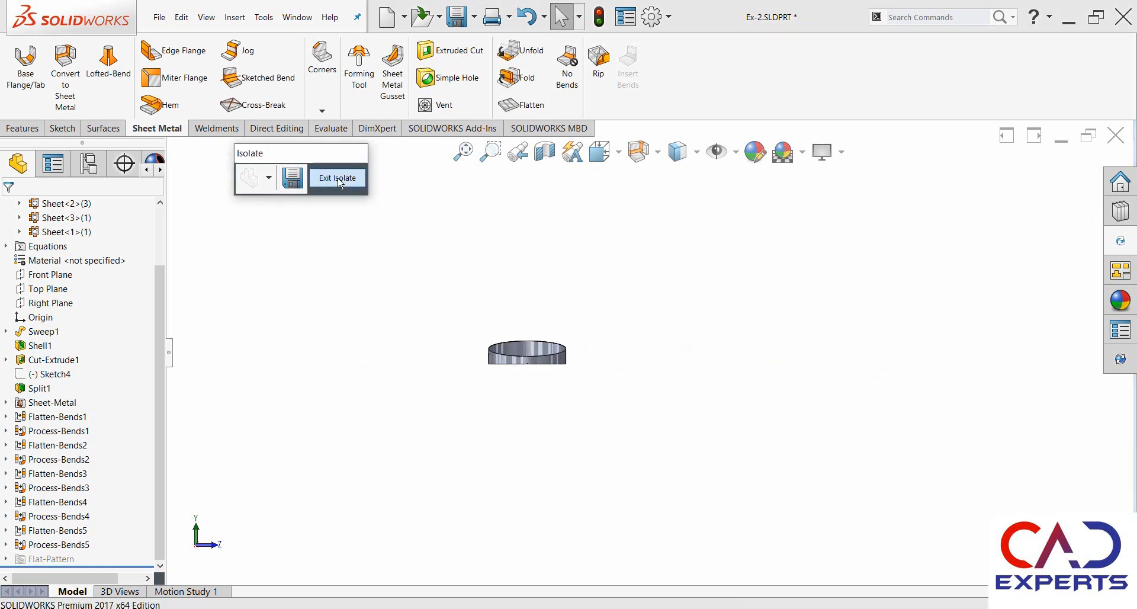
key(f)
scroll(575, 380, up, 3)
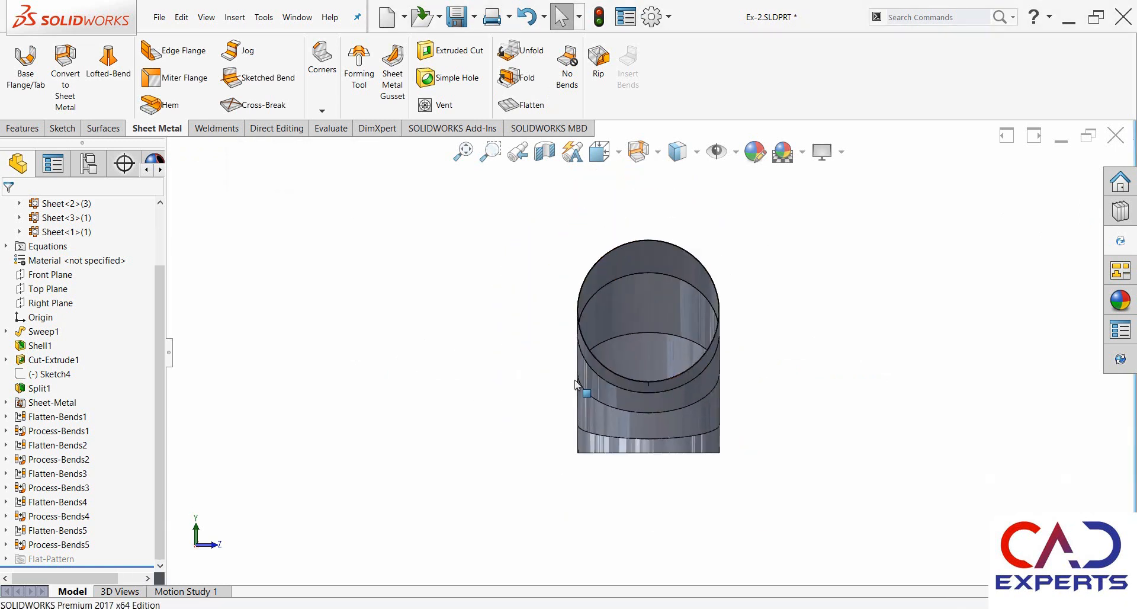
Step: Flatten the second segment from the horizontal open end to view its flat pattern, and return it to the folded shape
middle_drag(813, 387, 710, 425)
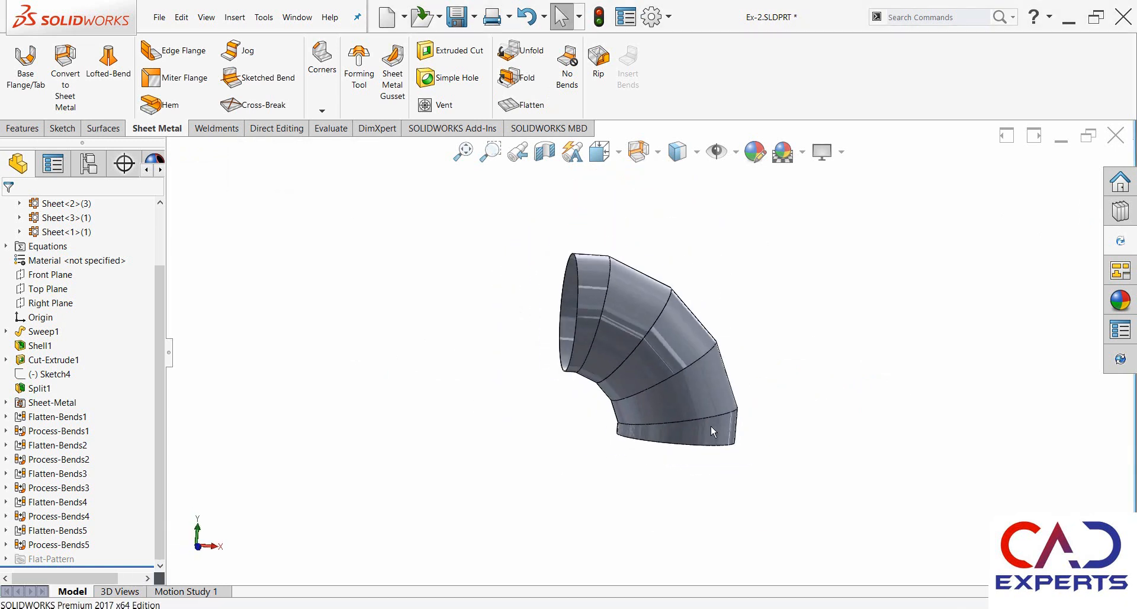
right_click(707, 411)
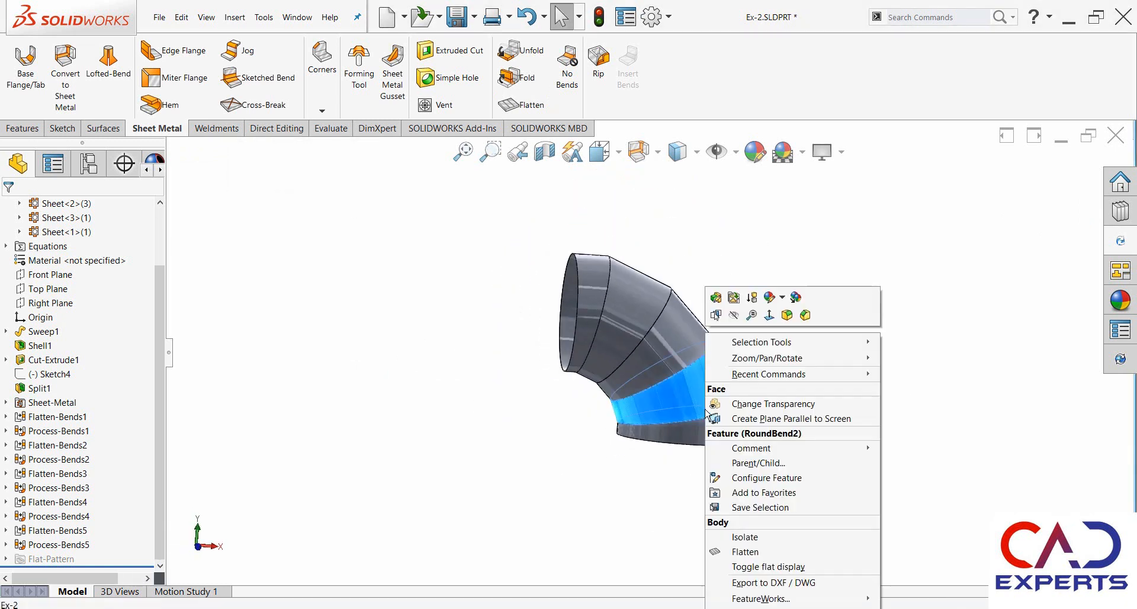
click(745, 551)
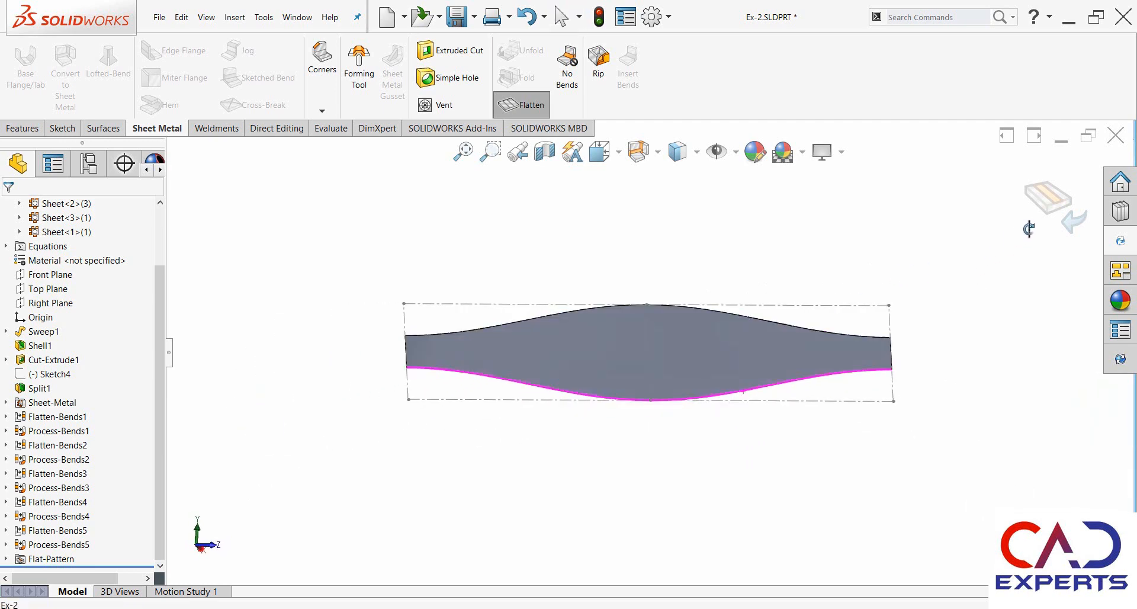
click(1049, 216)
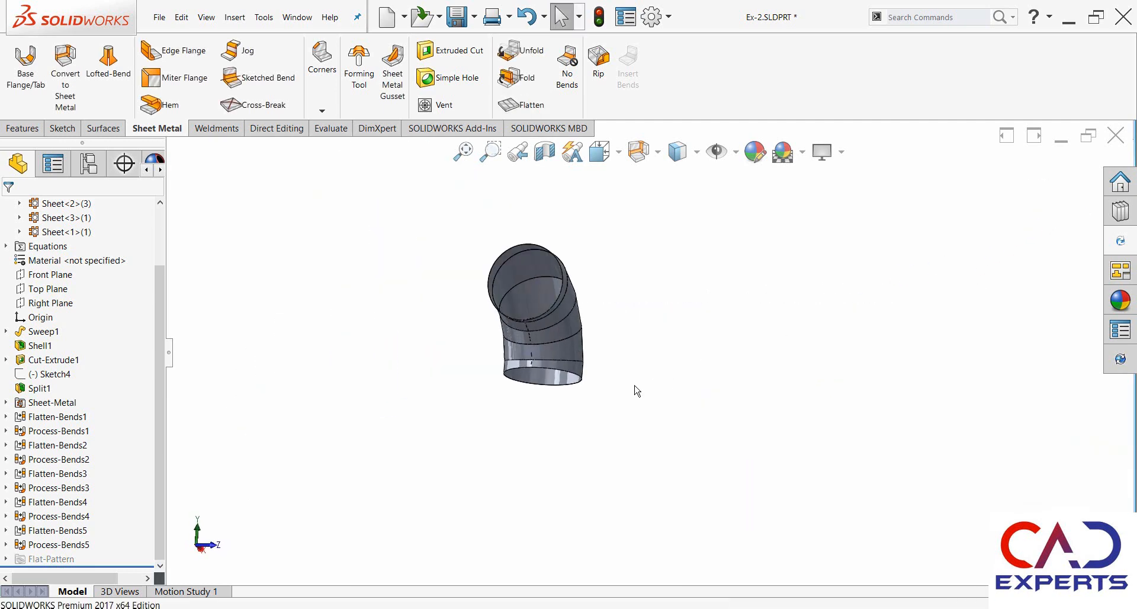
Step: Start a Surface Flatten on the outer face of the segment at the horizontal open end
middle_drag(626, 317, 543, 342)
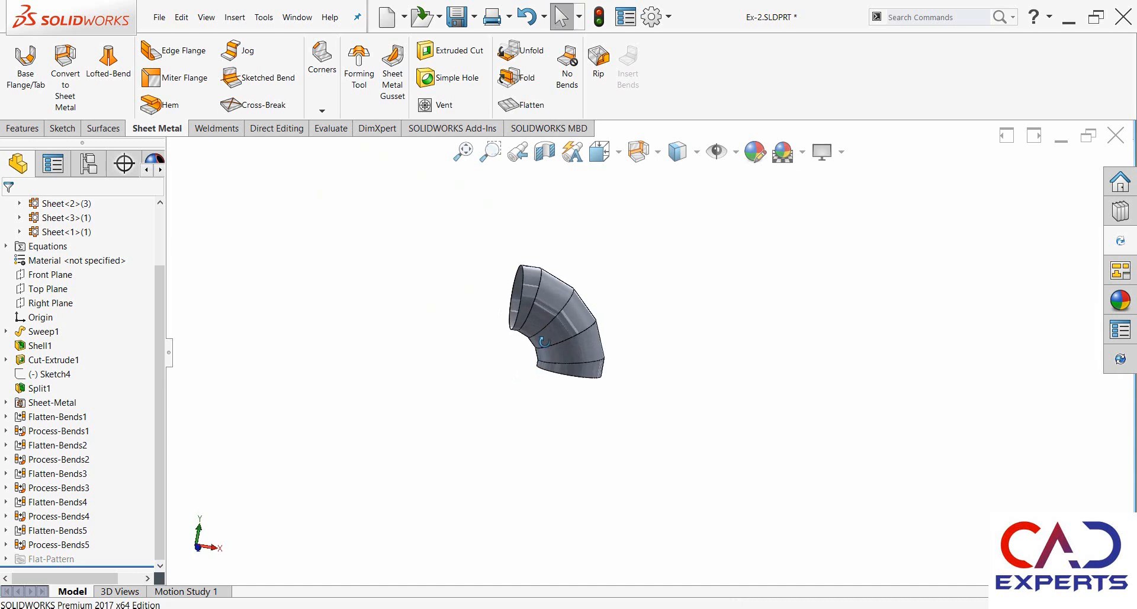
scroll(544, 341, down, 3)
middle_drag(530, 386, 586, 318)
scroll(625, 316, down, 2)
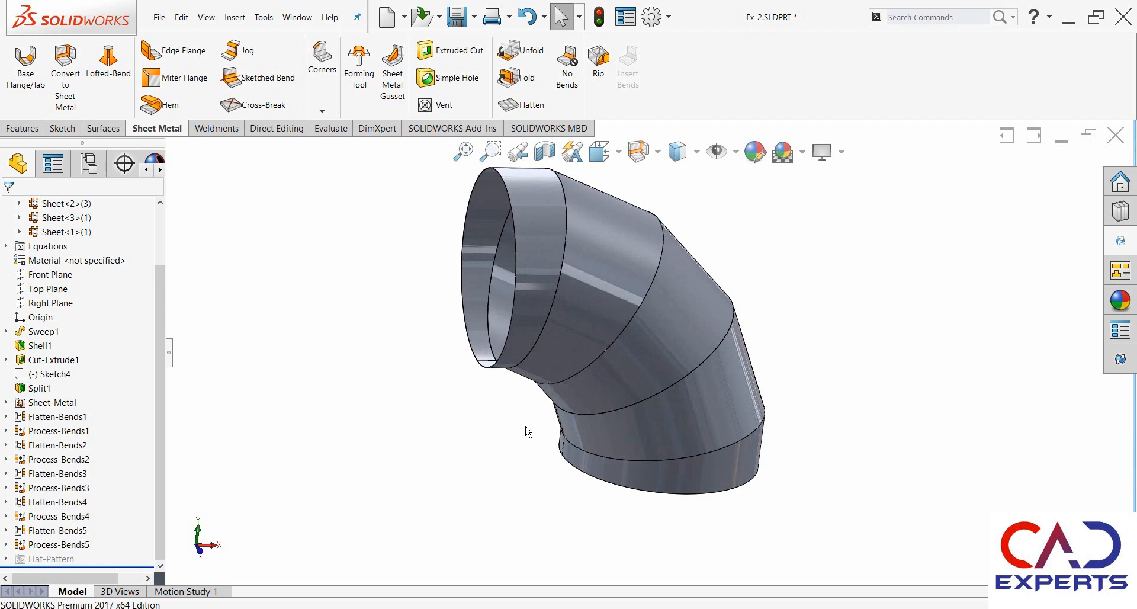
middle_drag(527, 431, 536, 385)
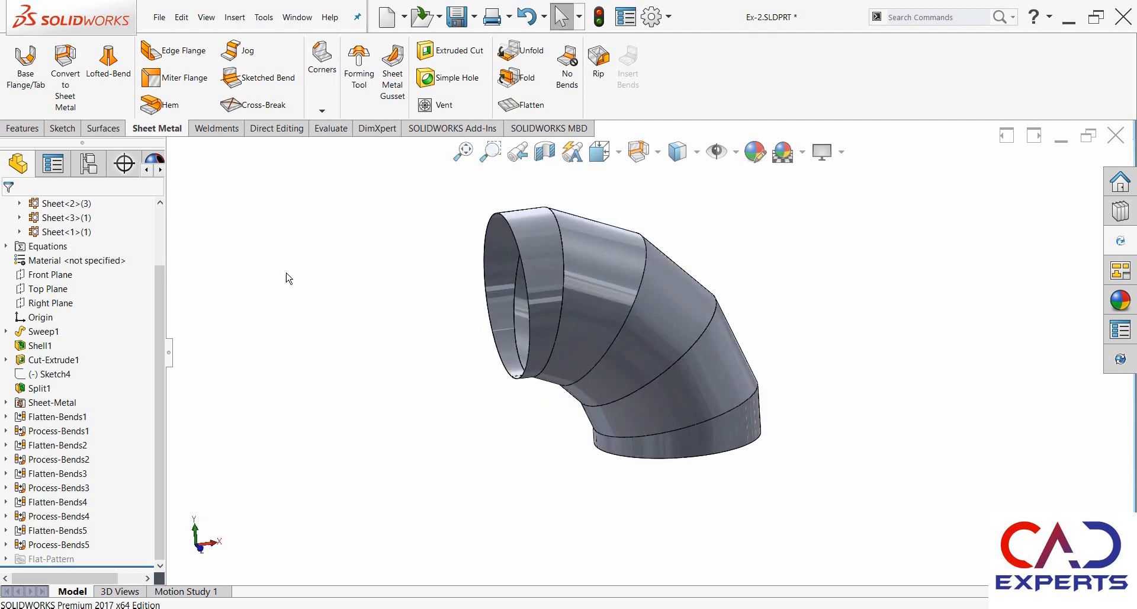
click(114, 133)
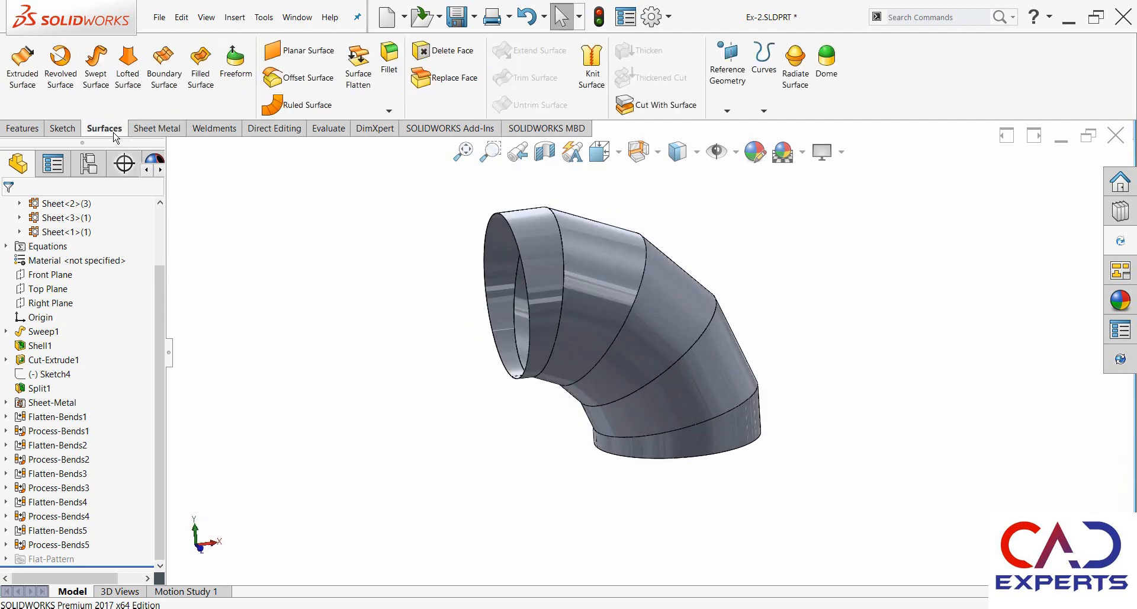
click(365, 94)
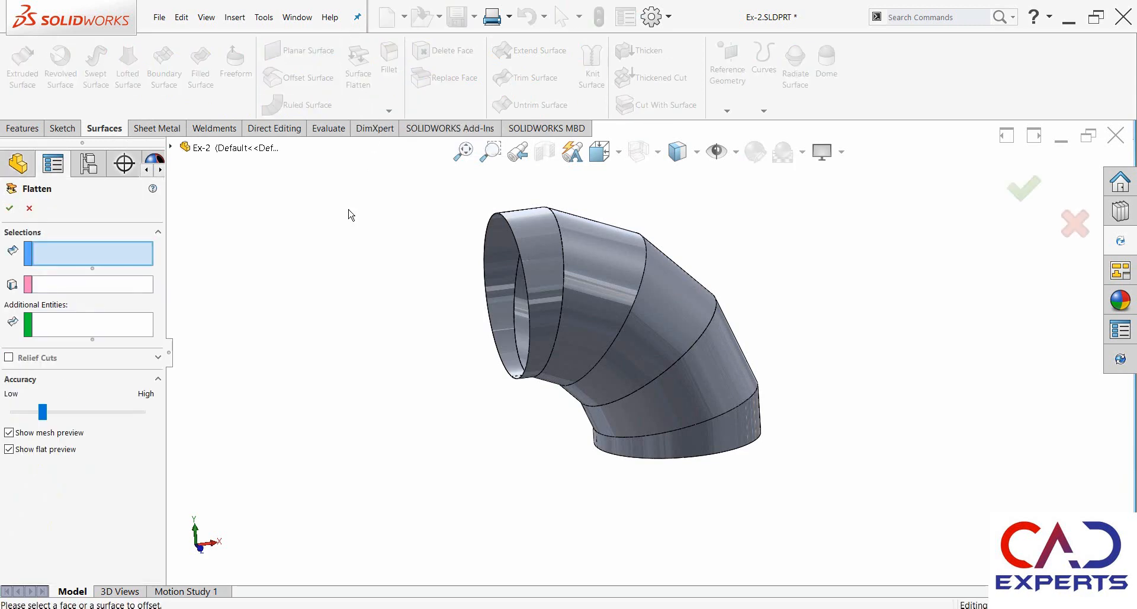
click(646, 450)
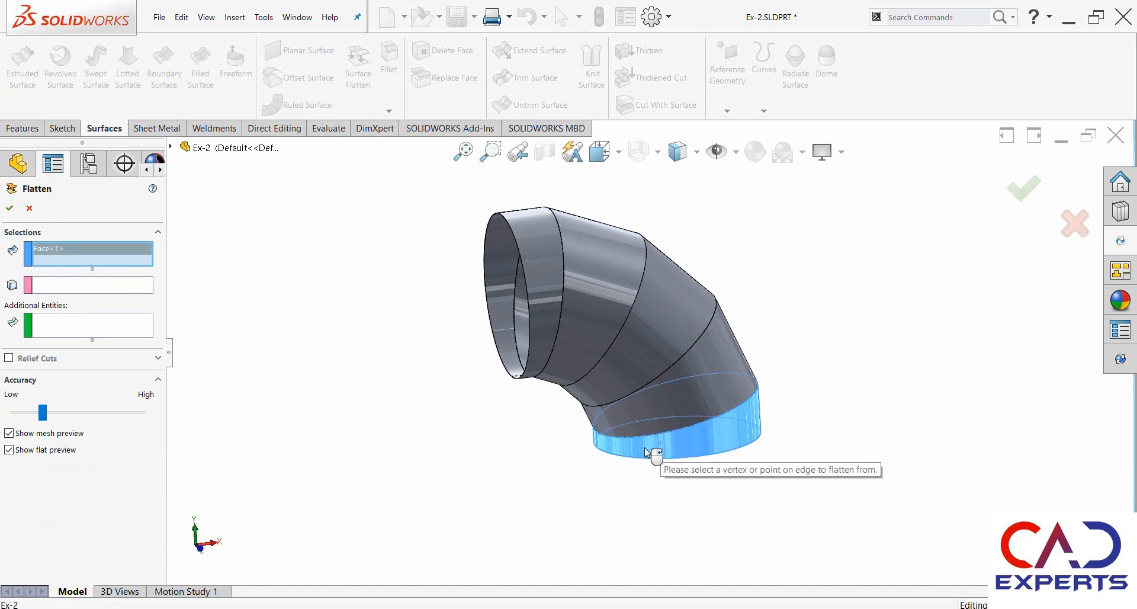
Step: Set the end segment's slit edge as the edge to flatten from and create the flattened surface
scroll(658, 459, down, 5)
middle_drag(607, 437, 629, 441)
scroll(502, 413, down, 3)
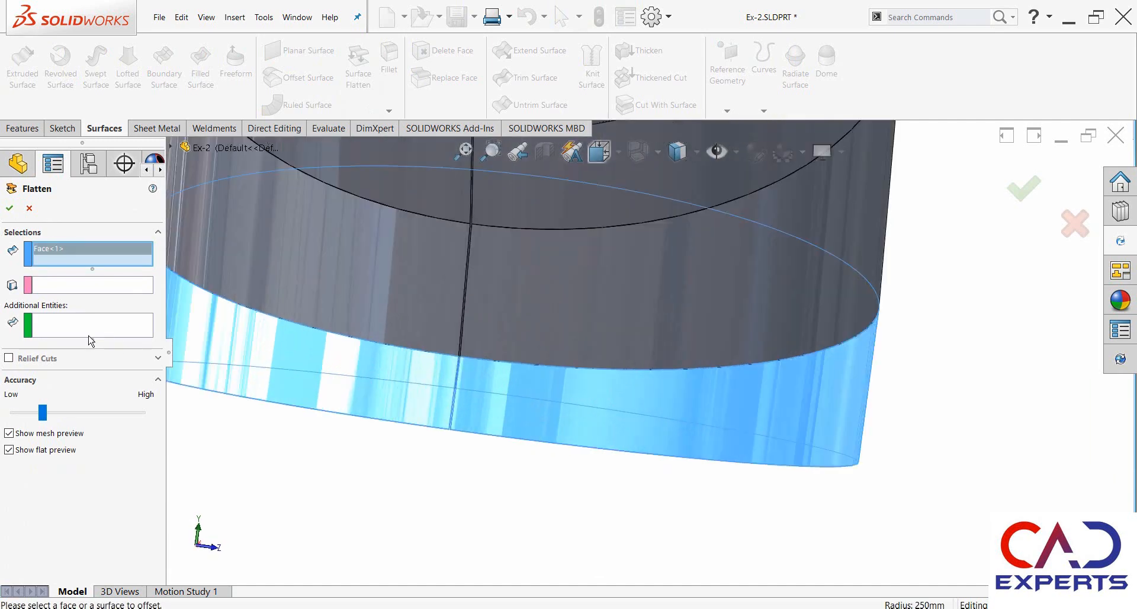
click(74, 286)
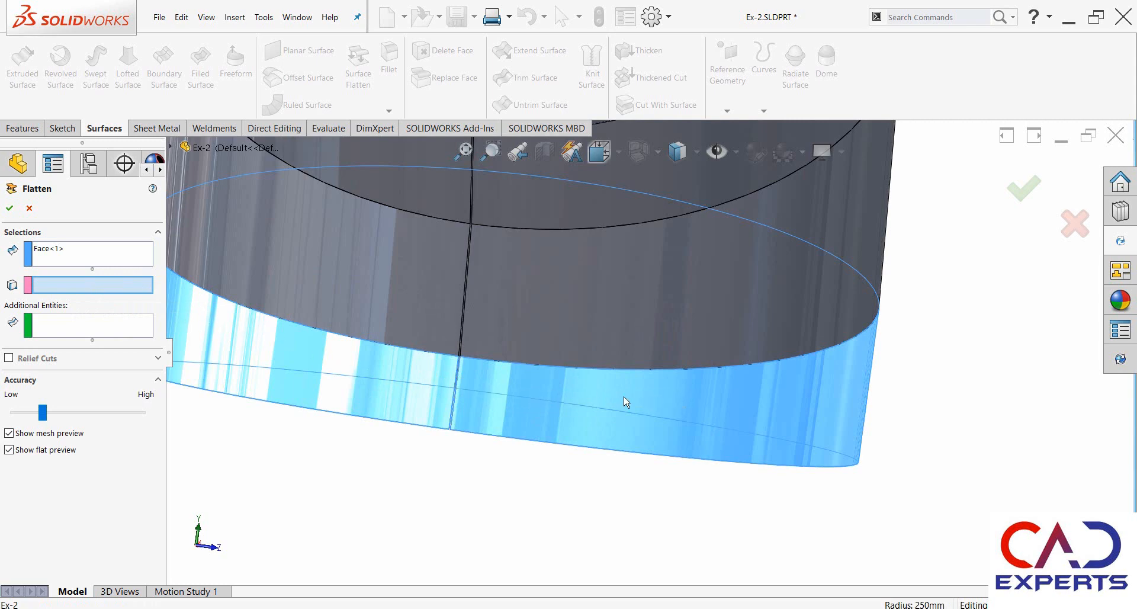
scroll(500, 358, down, 5)
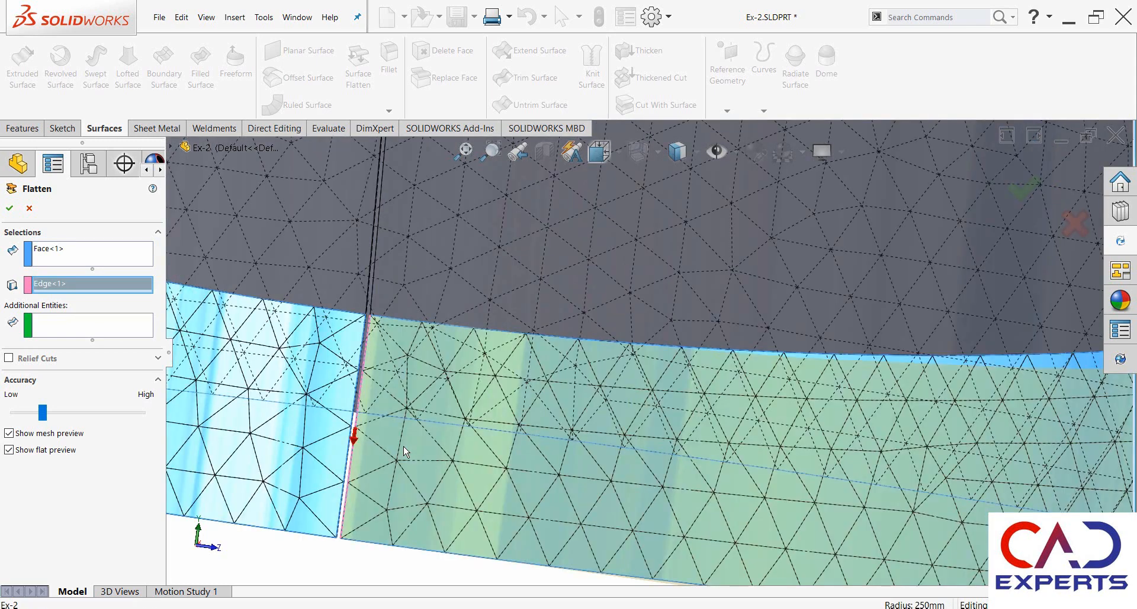
scroll(436, 452, up, 9)
scroll(456, 436, up, 6)
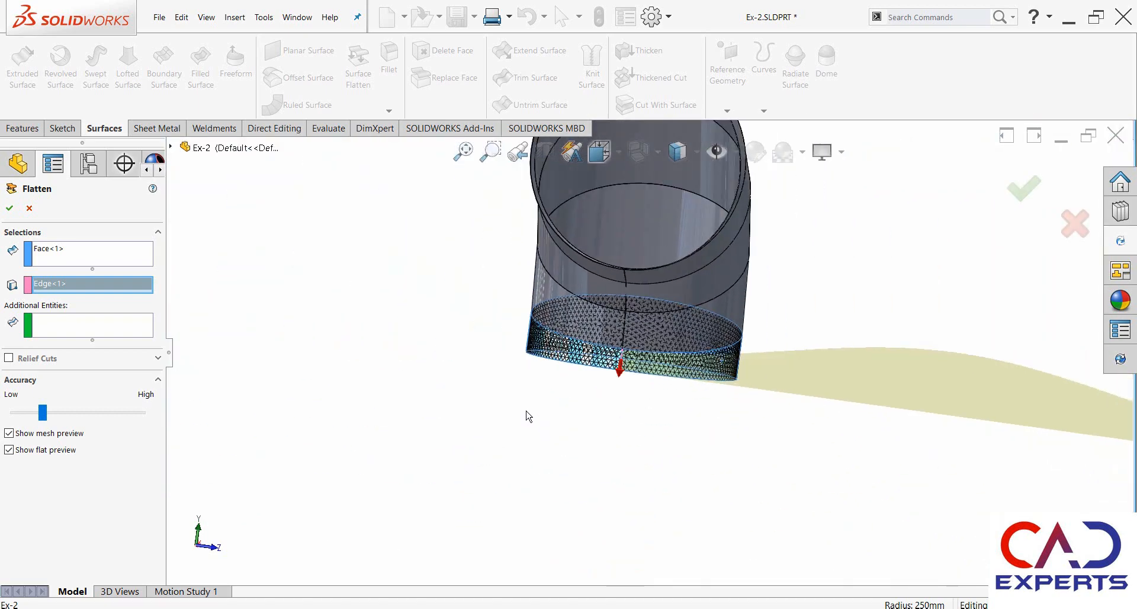
middle_drag(727, 332, 677, 383)
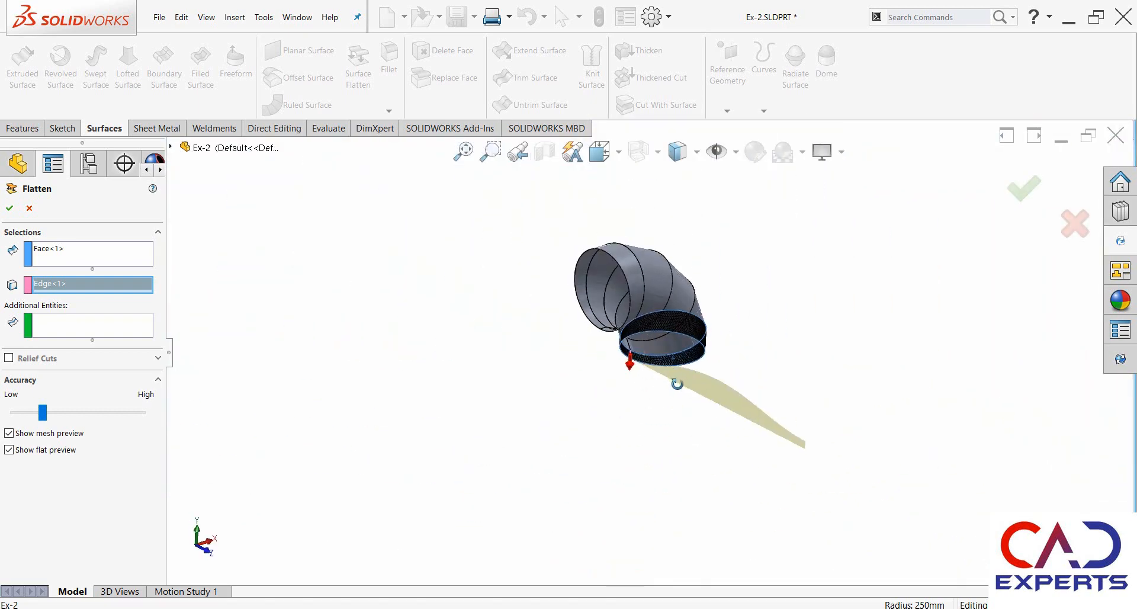
click(9, 208)
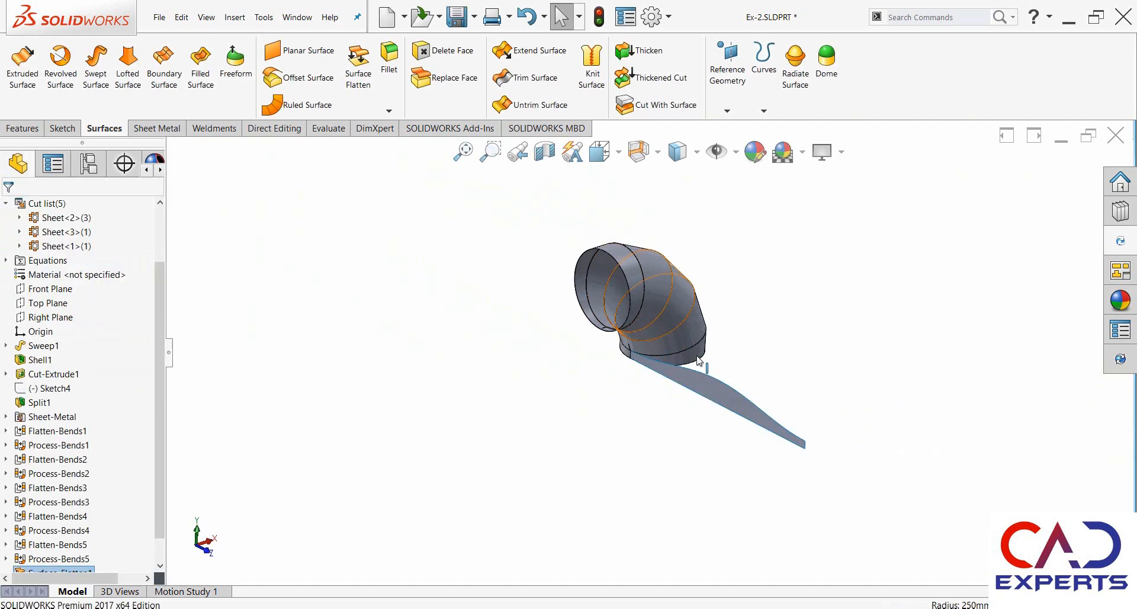
Step: Delete the Surface-Flatten1 feature made from the end segment's outer face
scroll(556, 388, down, 8)
middle_drag(579, 384, 652, 403)
scroll(57, 499, down, 1)
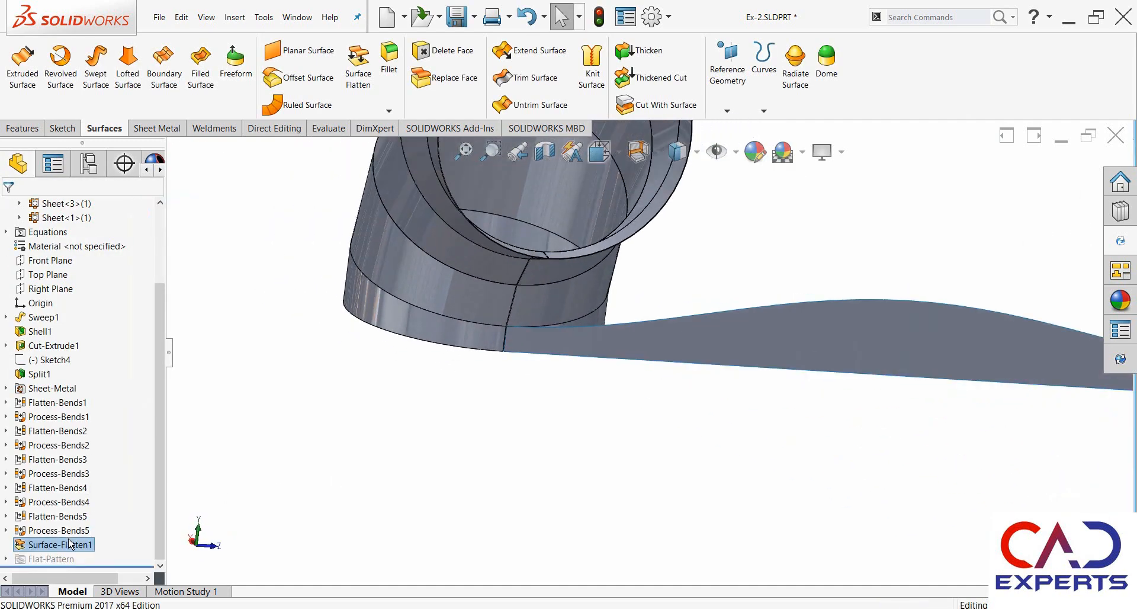
right_click(59, 544)
click(91, 482)
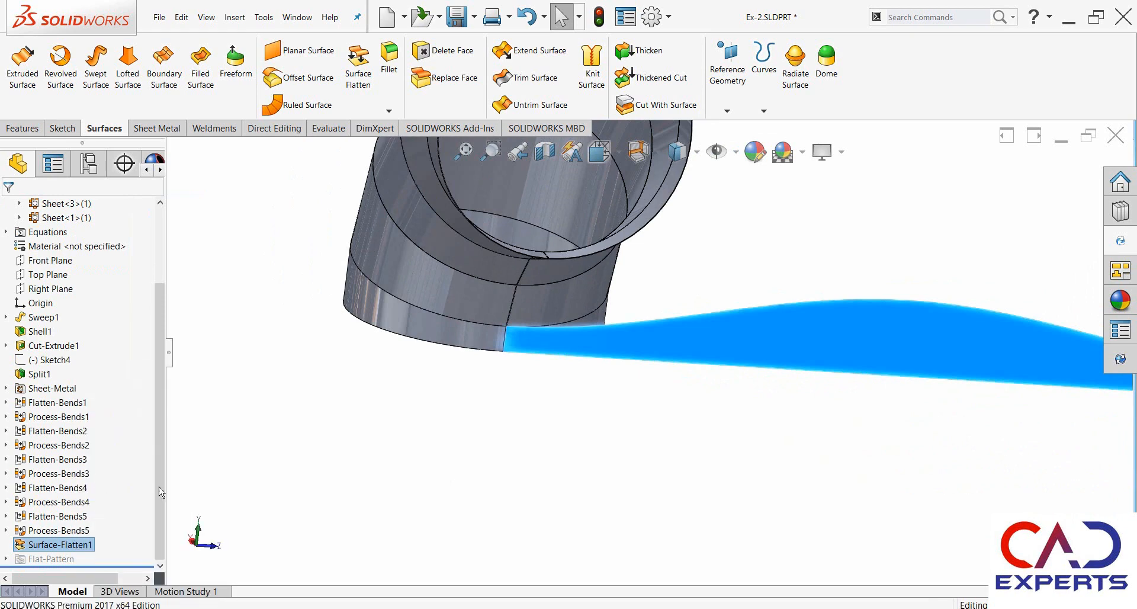
click(654, 238)
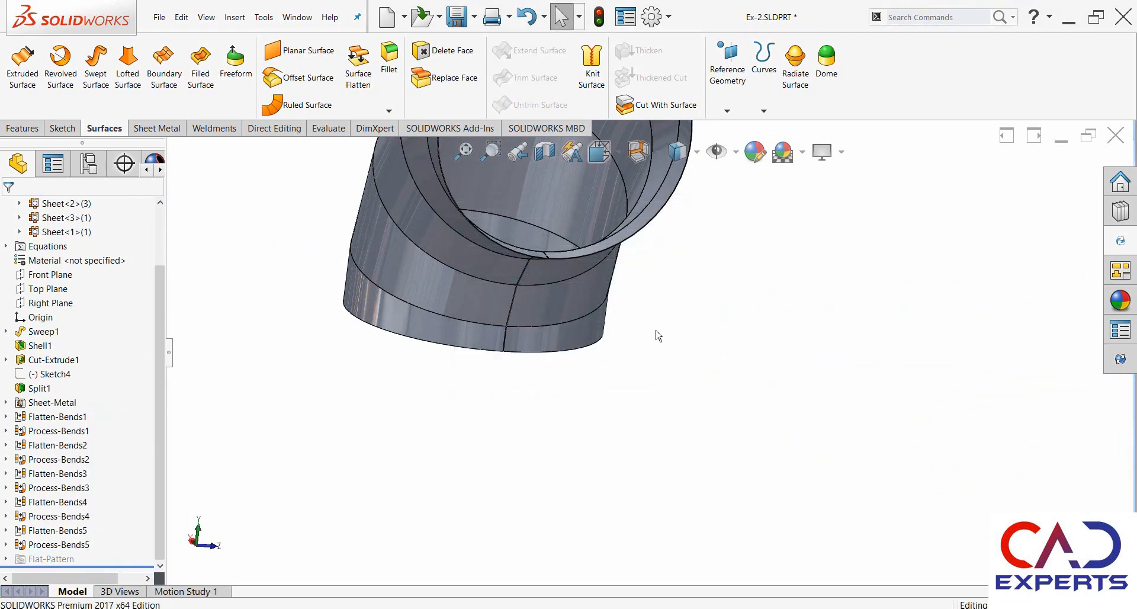
Step: Examine the segmented pipe bend from several sides, checking the segment joints and both open ends
scroll(656, 333, up, 4)
mouse_move(662, 324)
middle_down()
mouse_move(629, 324)
mouse_move(535, 373)
mouse_move(530, 460)
mouse_move(642, 326)
middle_up()
scroll(642, 325, down, 3)
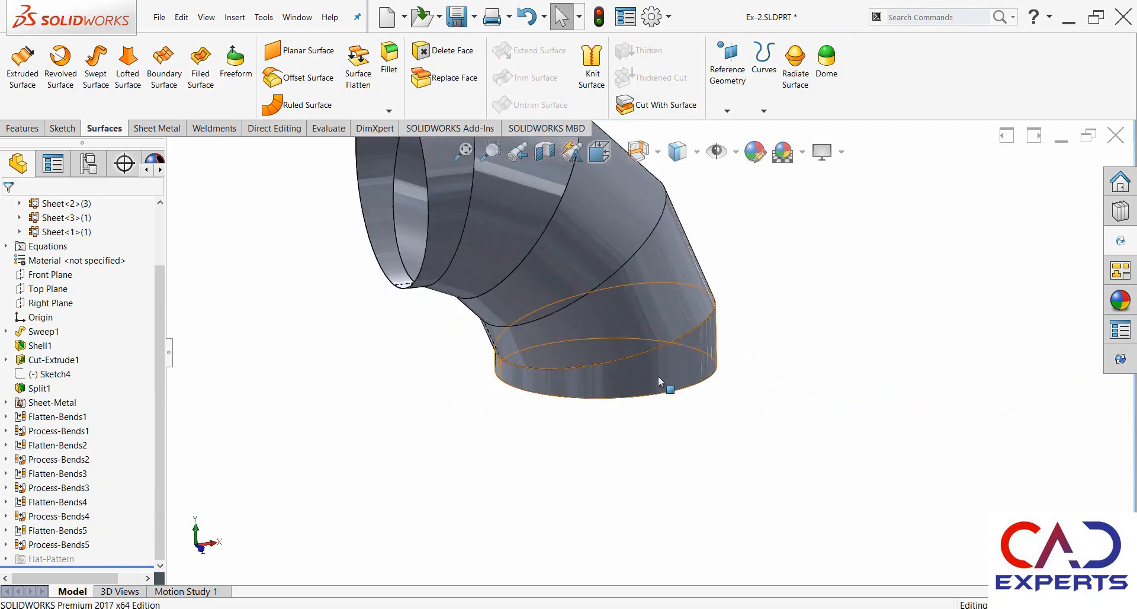
scroll(623, 411, up, 3)
scroll(591, 355, down, 3)
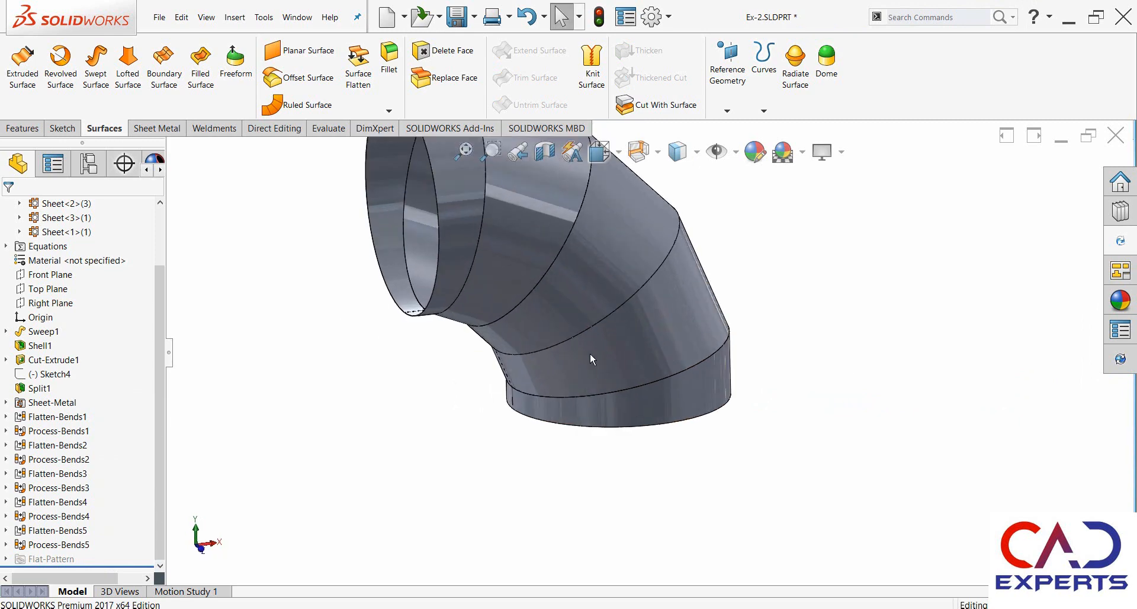
middle_drag(571, 398, 598, 331)
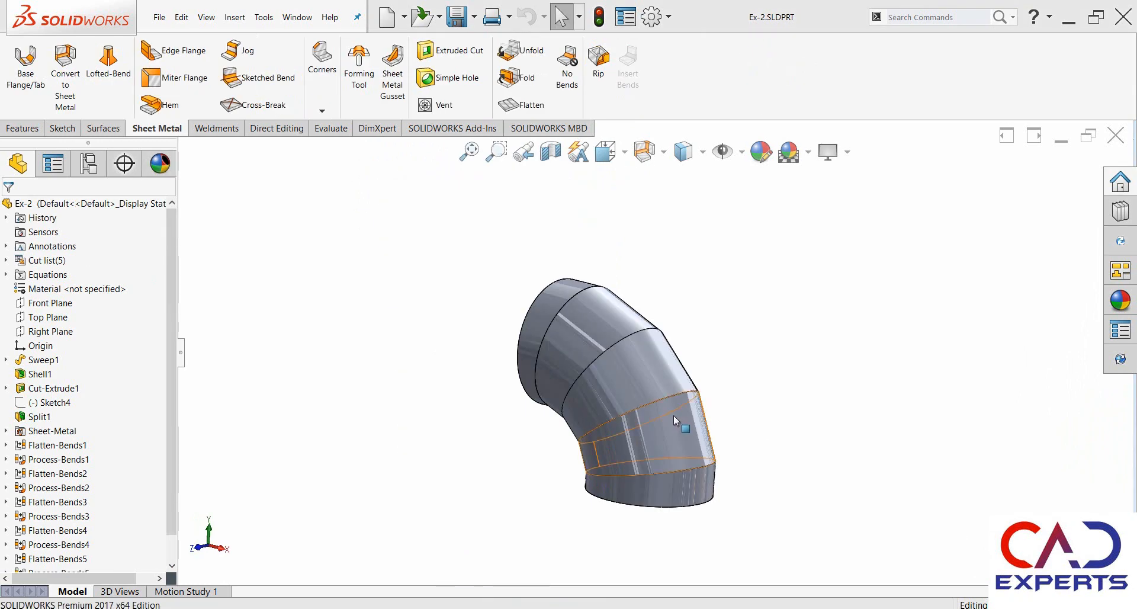
scroll(687, 431, down, 2)
middle_drag(529, 428, 664, 403)
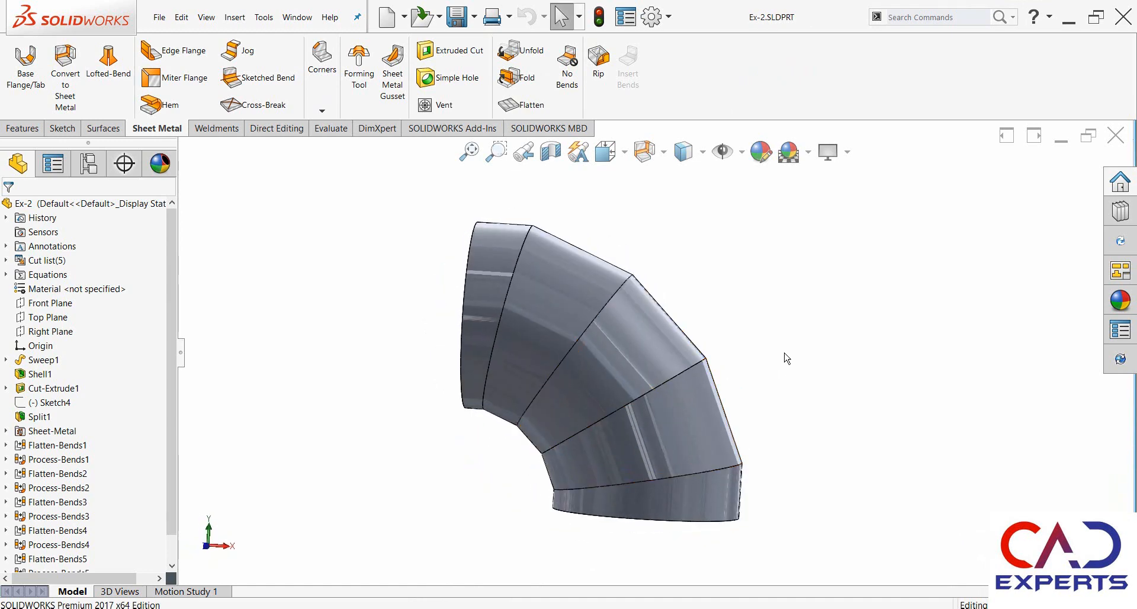
middle_drag(770, 363, 720, 371)
scroll(720, 371, up, 2)
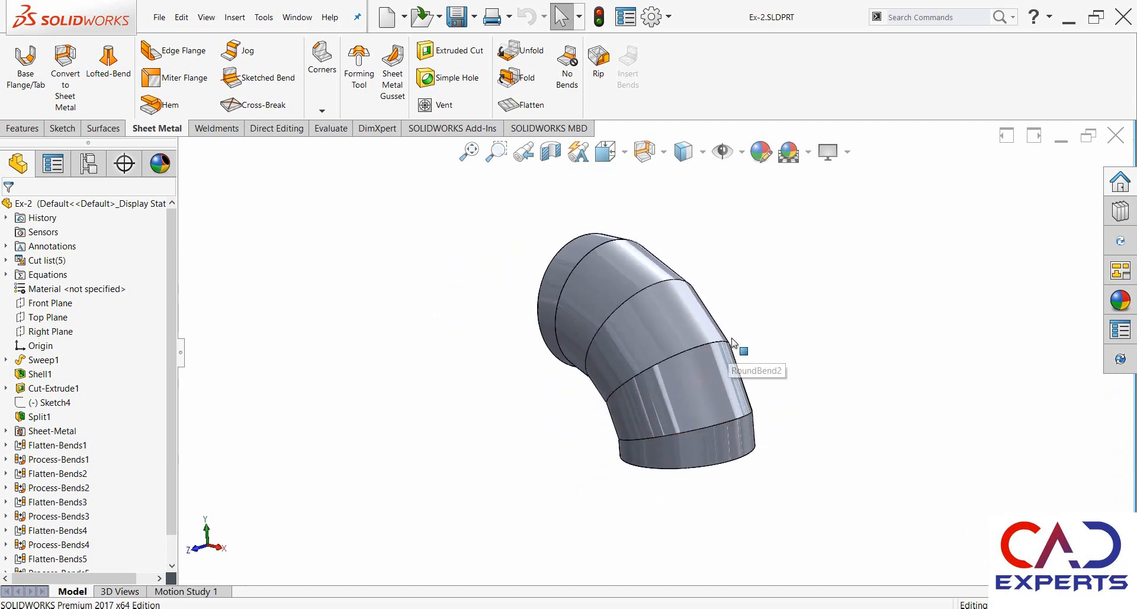
scroll(775, 344, down, 2)
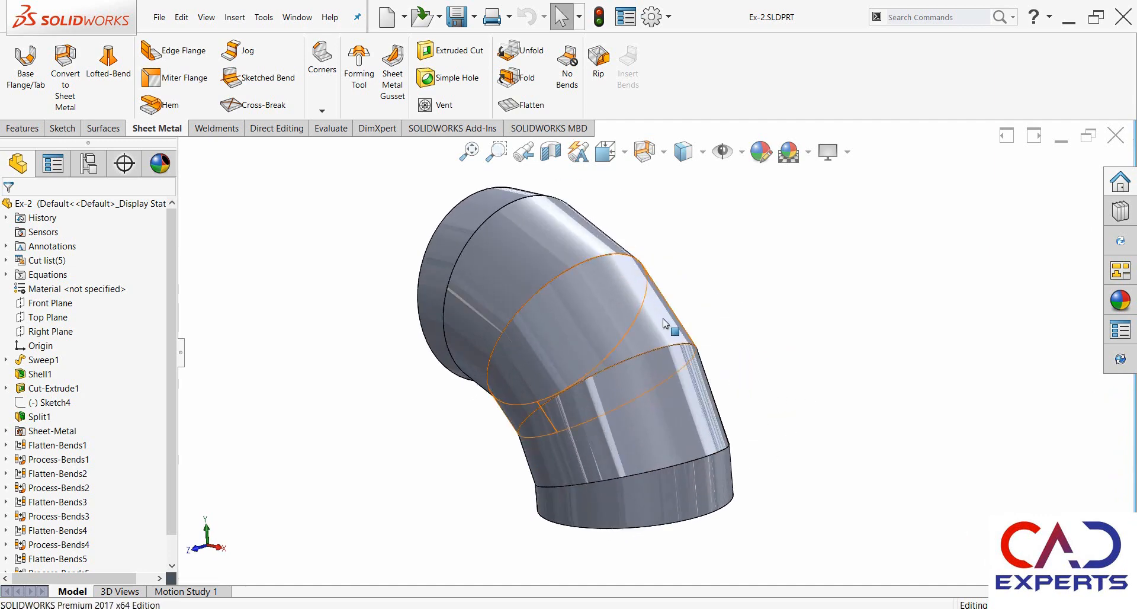
scroll(724, 349, up, 2)
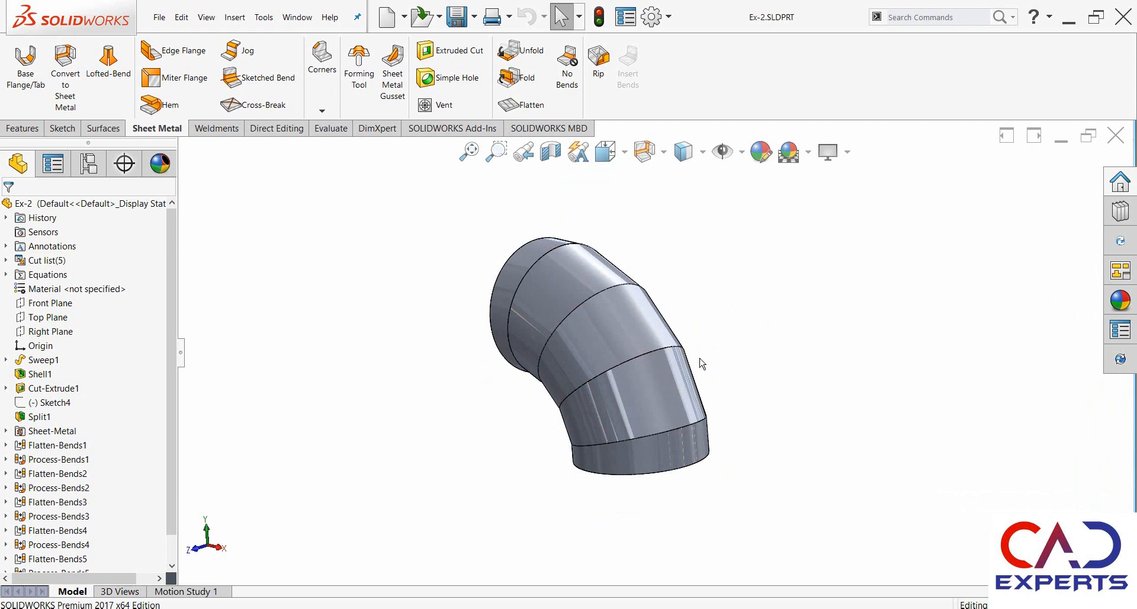
scroll(727, 325, down, 3)
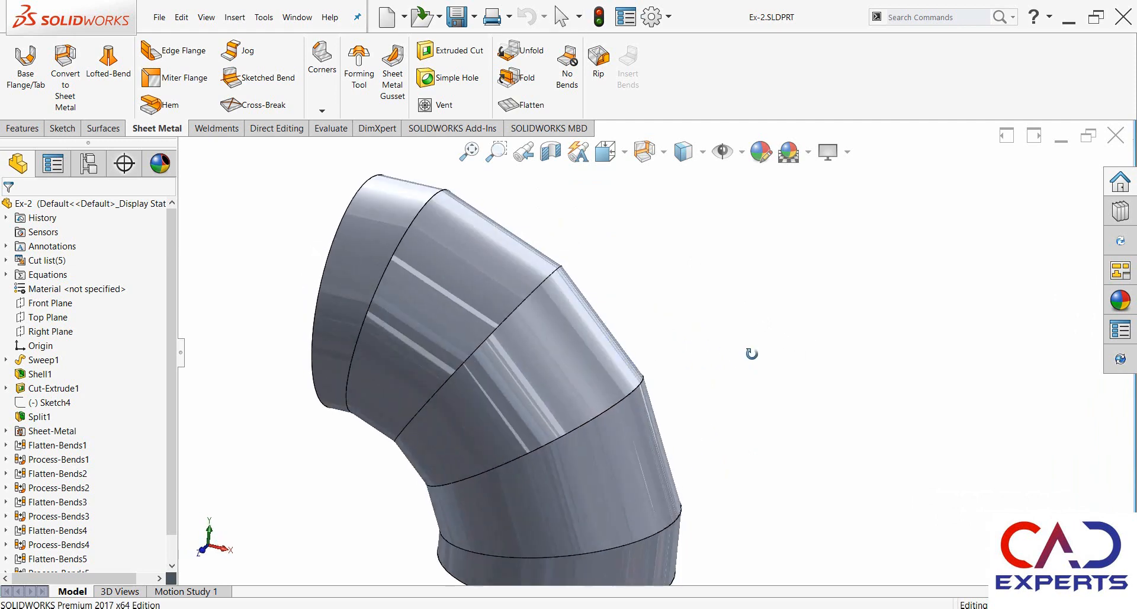
scroll(732, 340, up, 2)
mouse_move(684, 395)
middle_down()
mouse_move(687, 352)
mouse_move(691, 392)
middle_up()
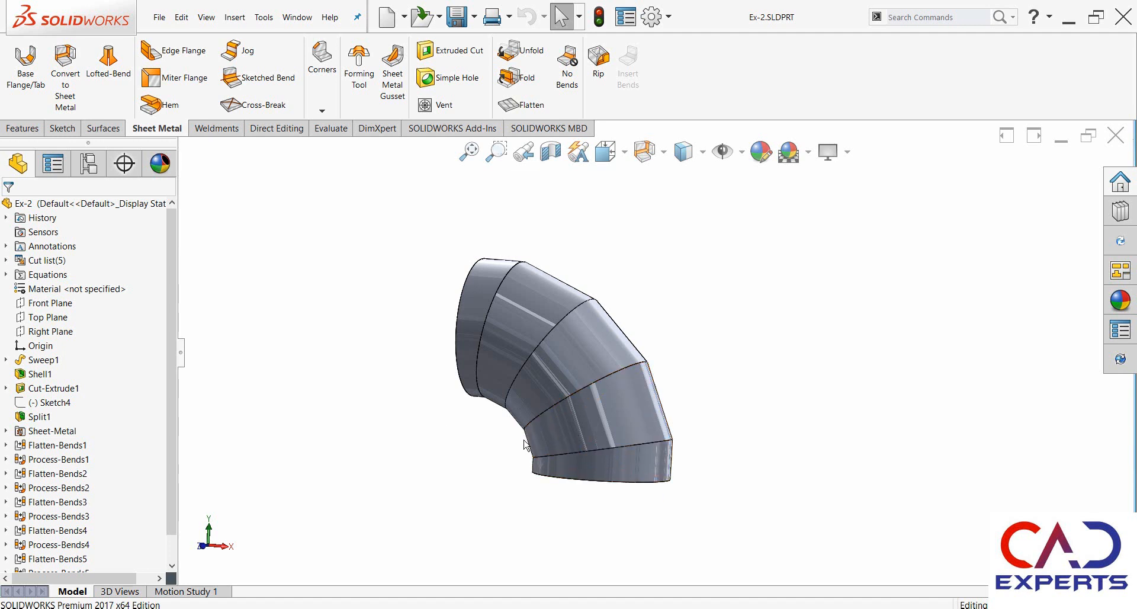
scroll(526, 397, down, 3)
scroll(523, 432, up, 3)
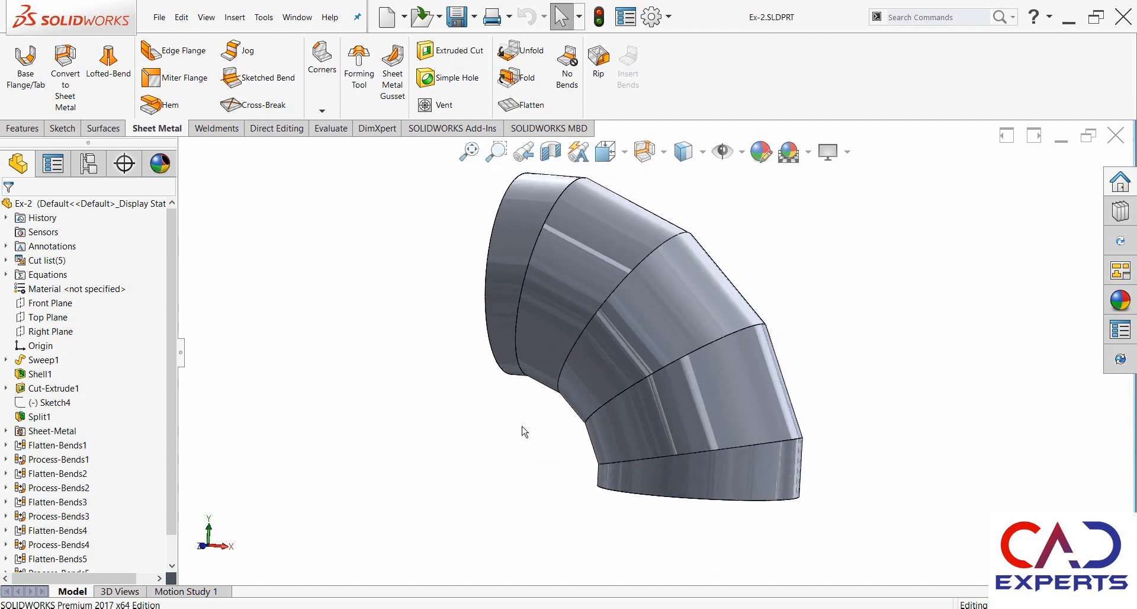
middle_drag(523, 431, 560, 485)
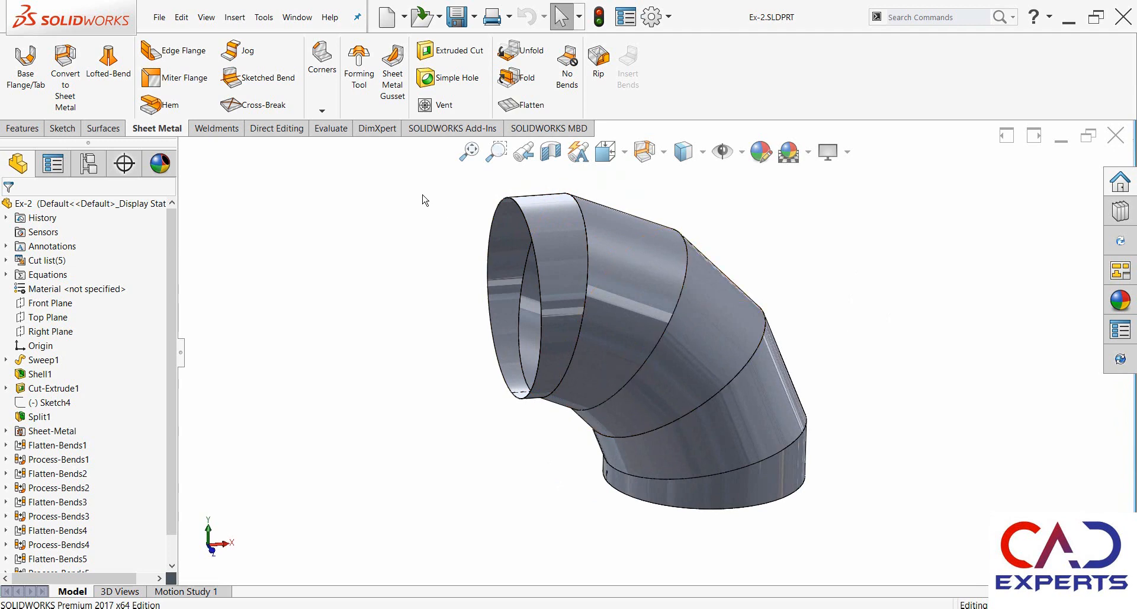
Step: Assign Galvanized Steel as the material of the pipe bend part
right_click(87, 290)
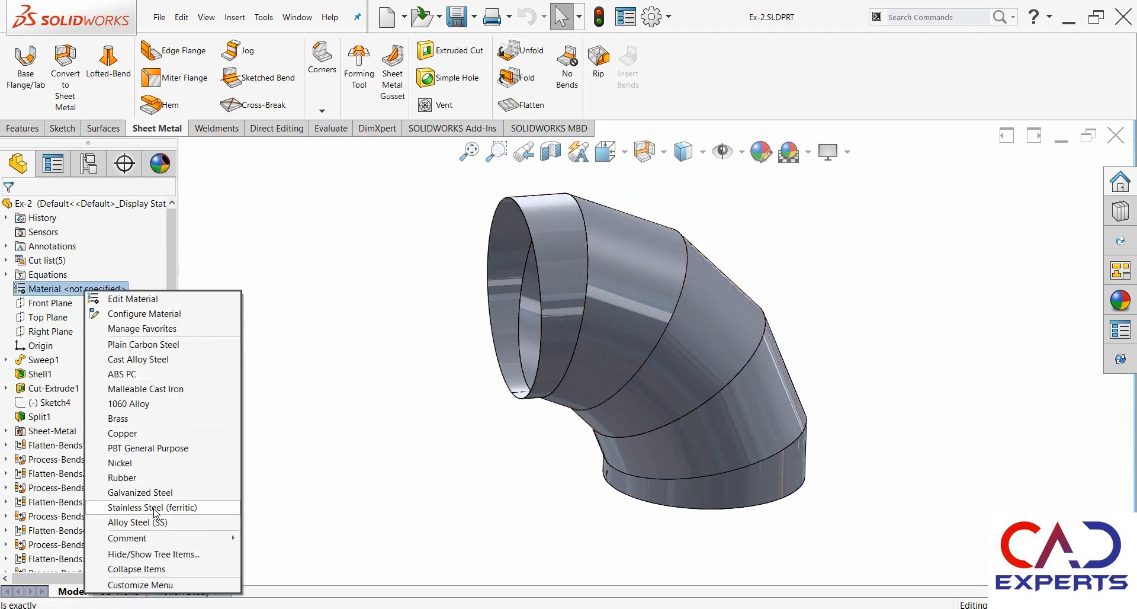
click(137, 492)
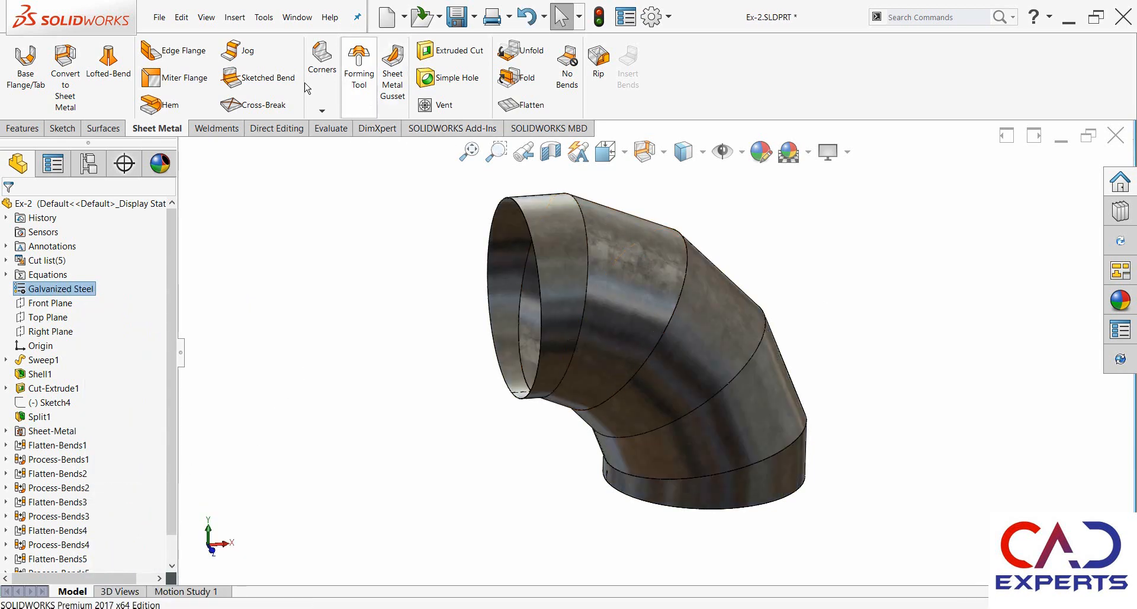
Step: Start a Costing evaluation of the part with multibodytemplate_default(metric) as the main template
click(324, 129)
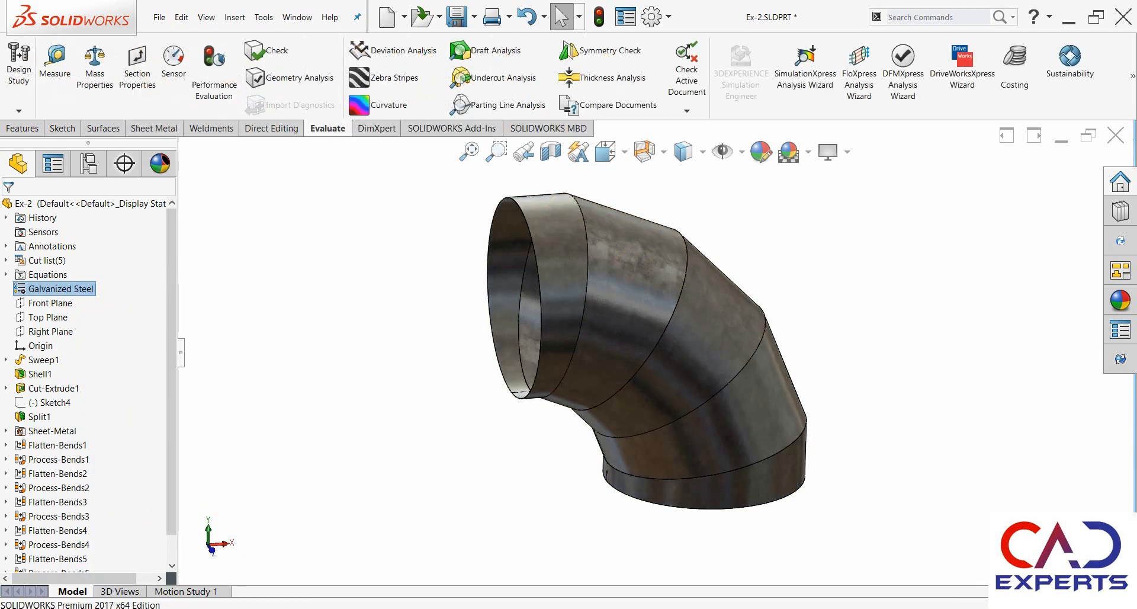
click(1022, 92)
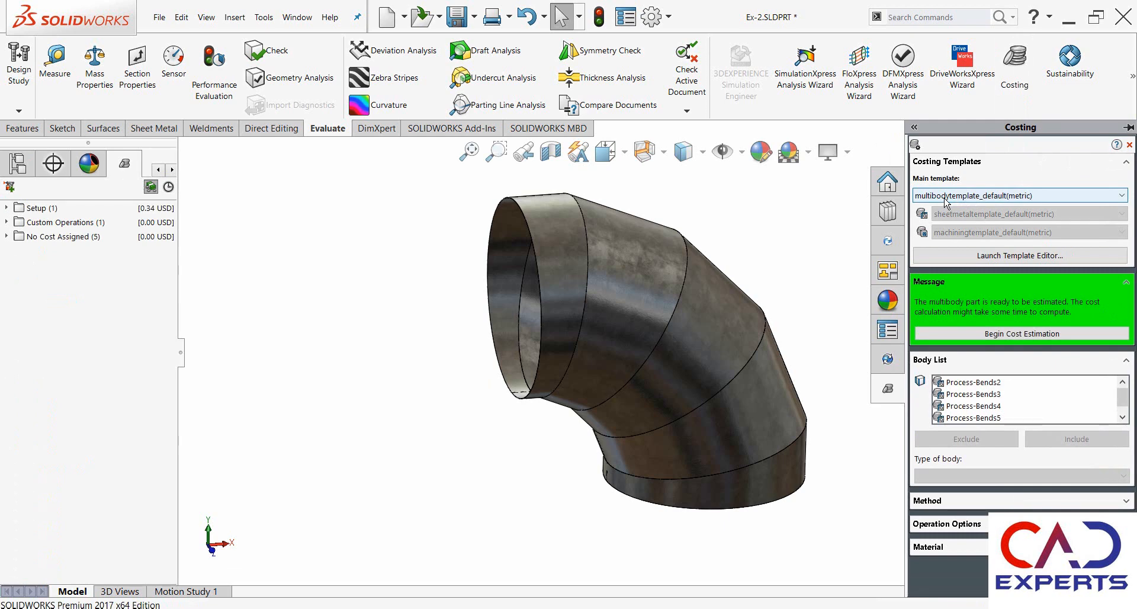
click(977, 197)
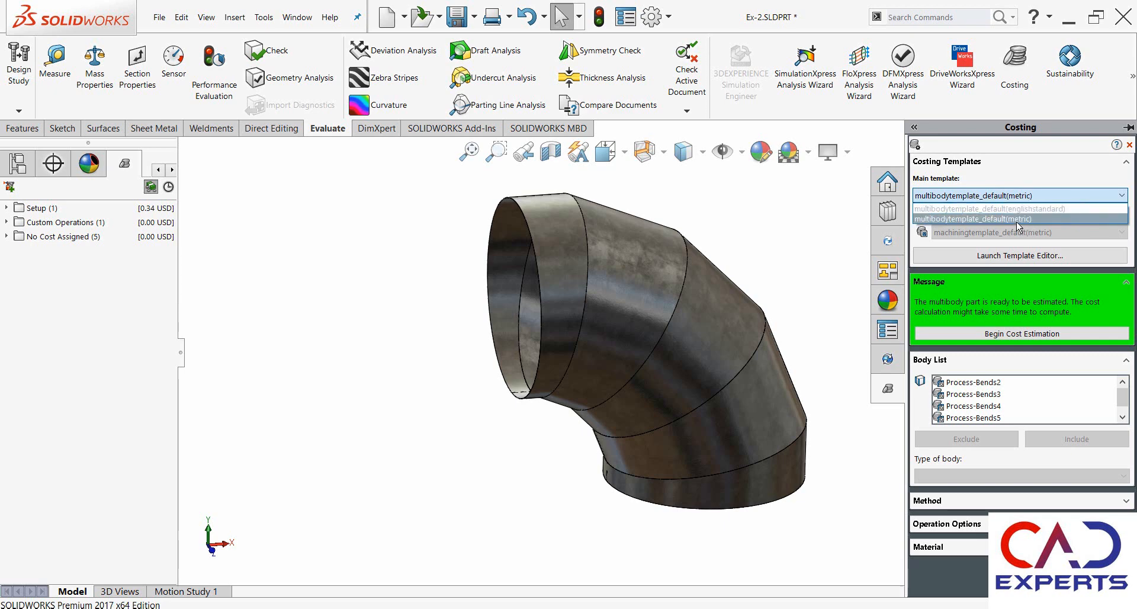
click(1017, 219)
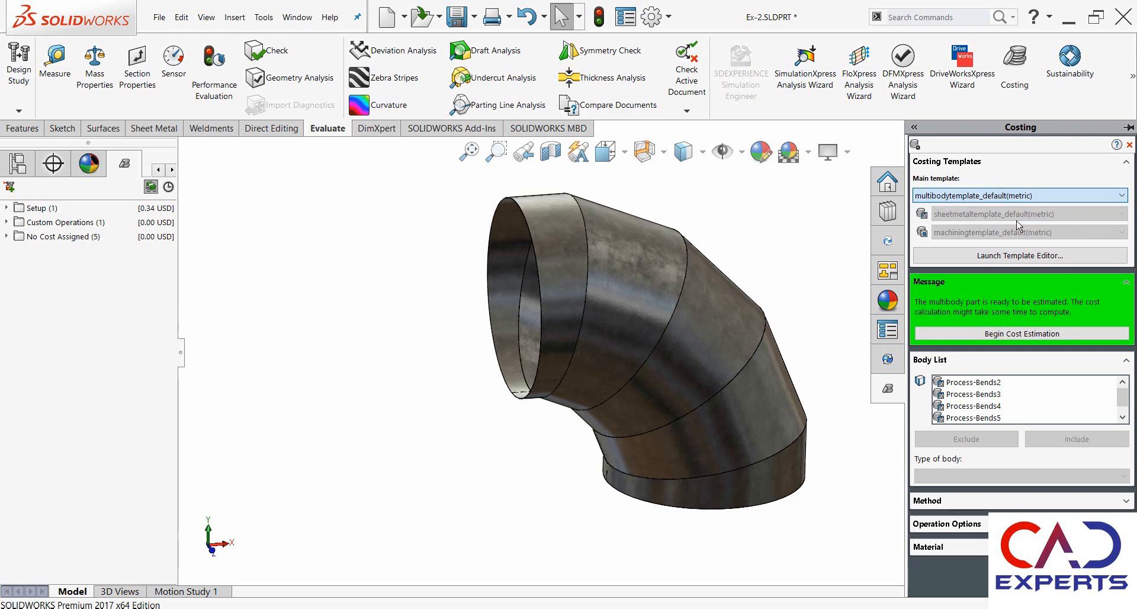
Step: Review the general settings, custom operations and weld bead costs of the metric multibody costing template, and close the Costing Template Editor
click(996, 260)
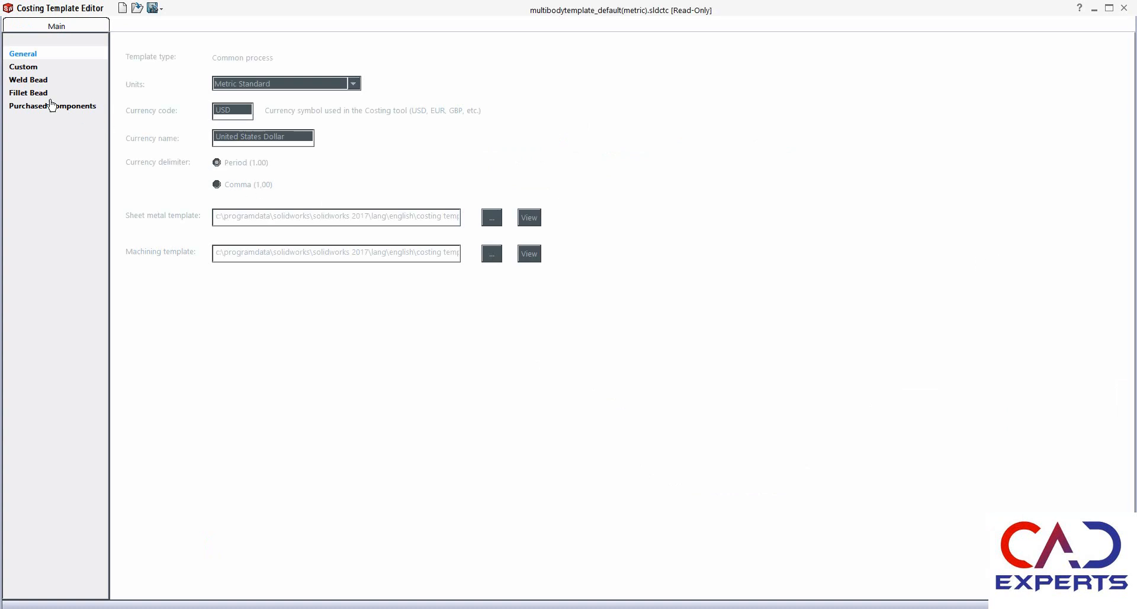
click(25, 69)
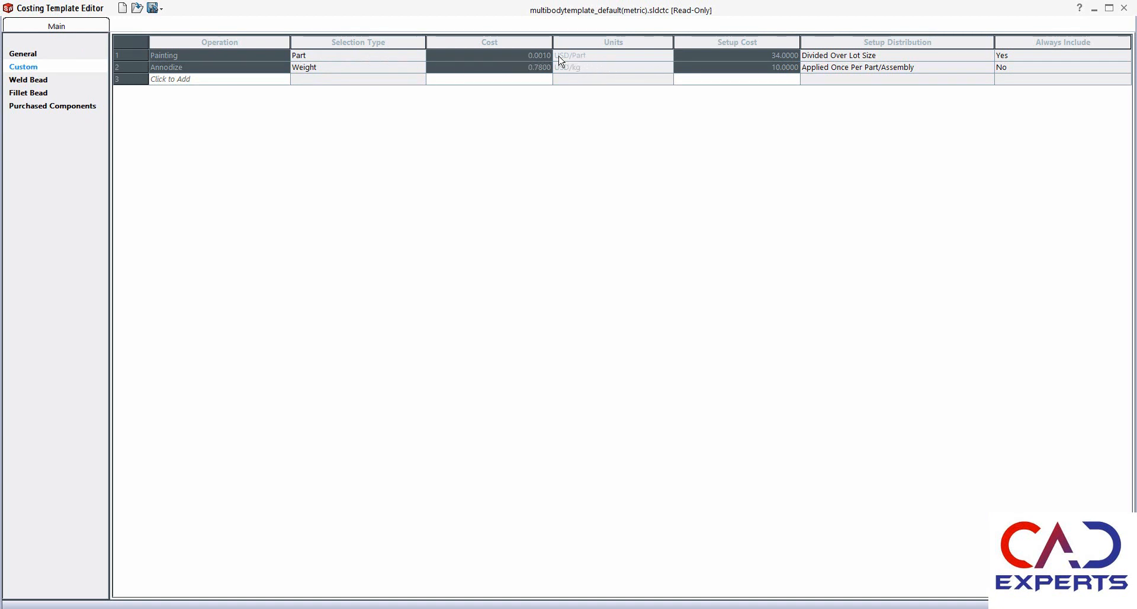
click(39, 83)
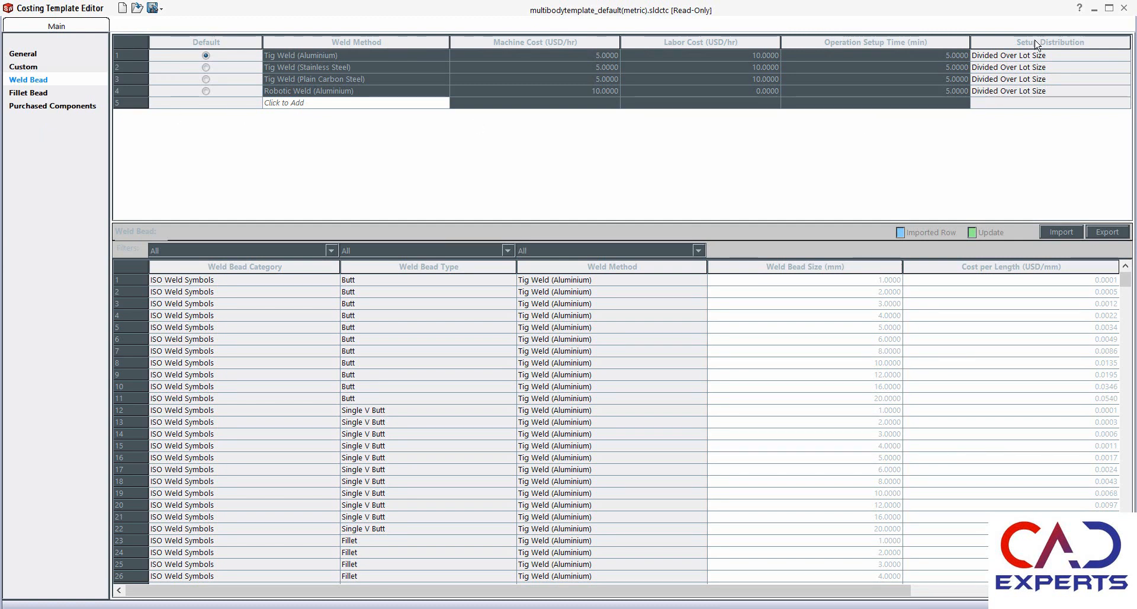
click(1125, 8)
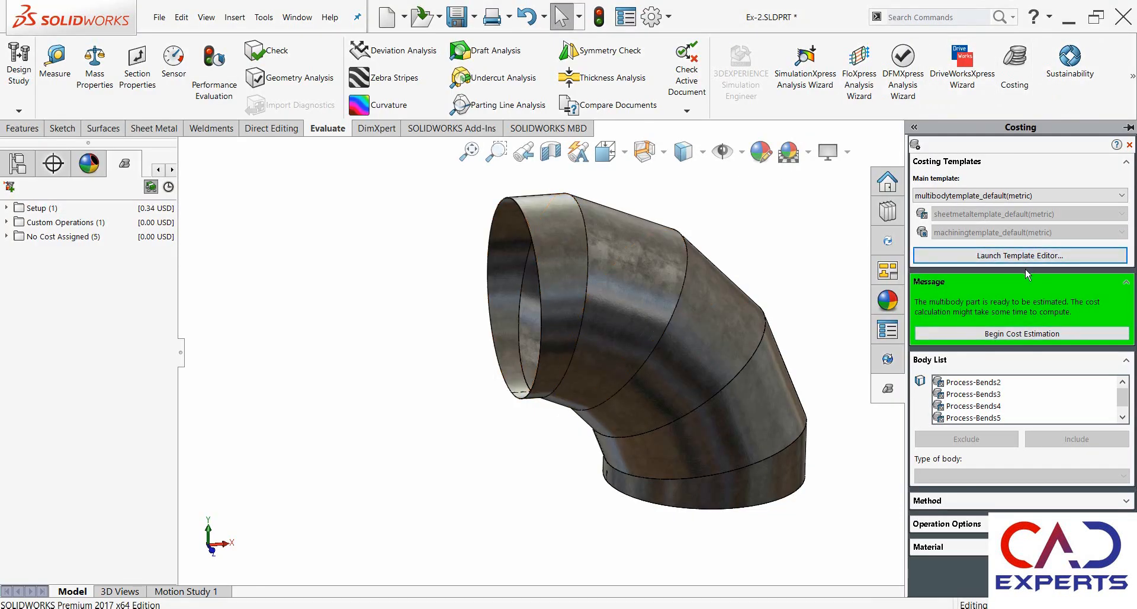
Step: Check individual segments such as Process-Bends4 and Process-Bends5 in the costing body list, and select all the bodies
click(1023, 408)
scroll(1021, 406, down, 1)
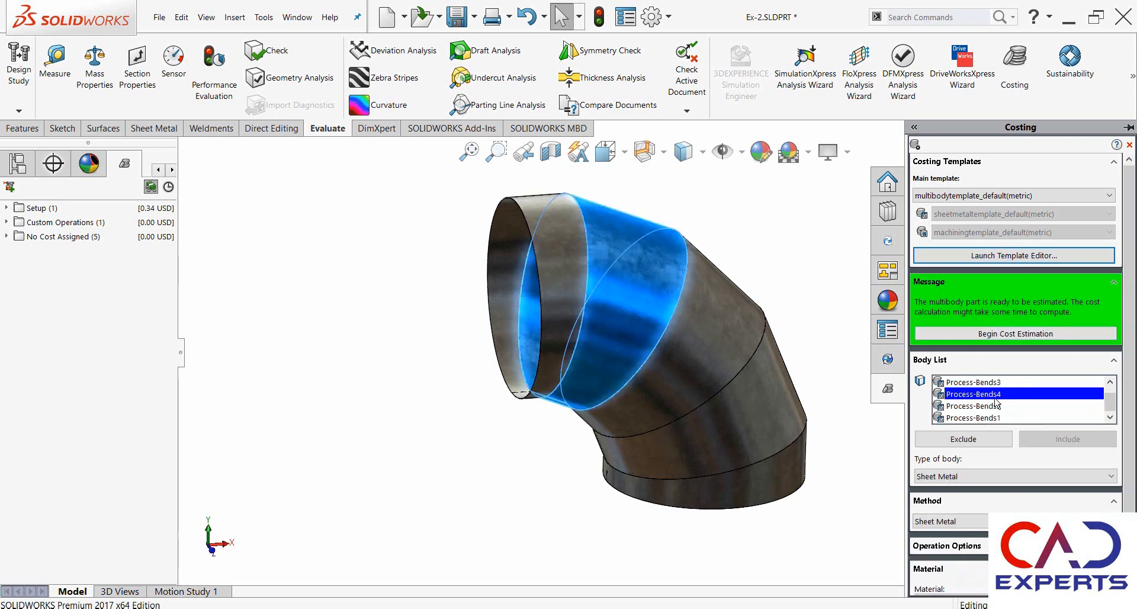
scroll(984, 414, up, 1)
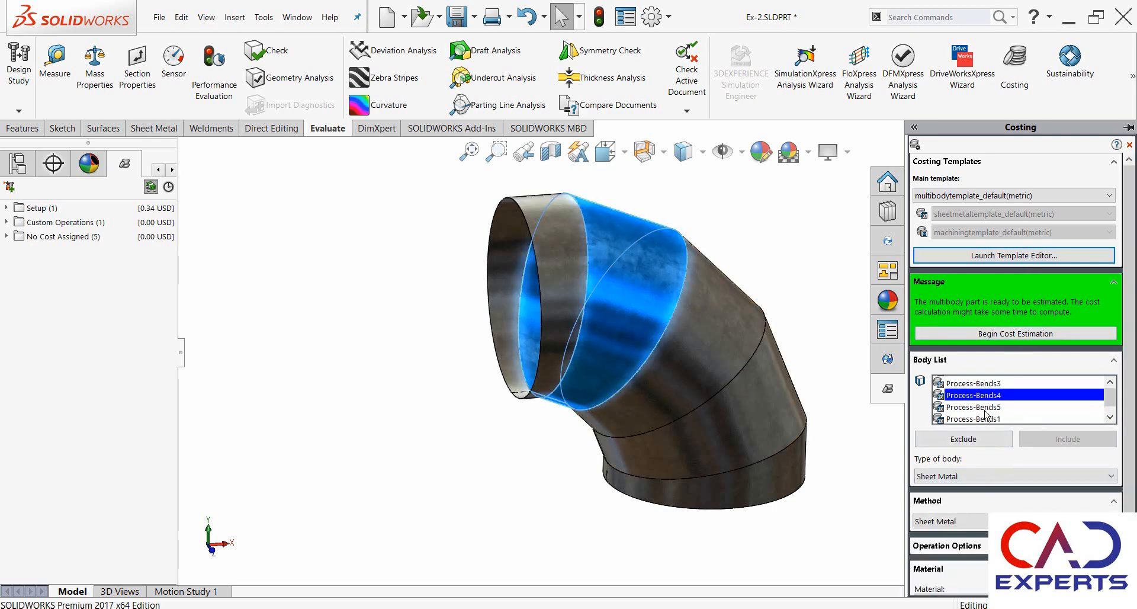
click(988, 417)
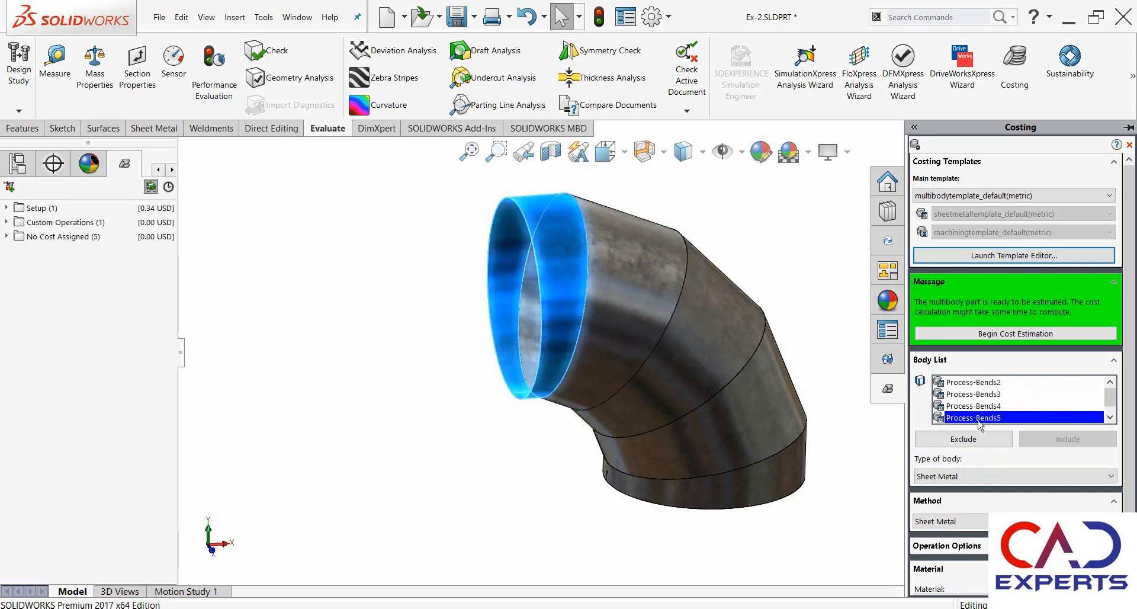
key(ctrl+a)
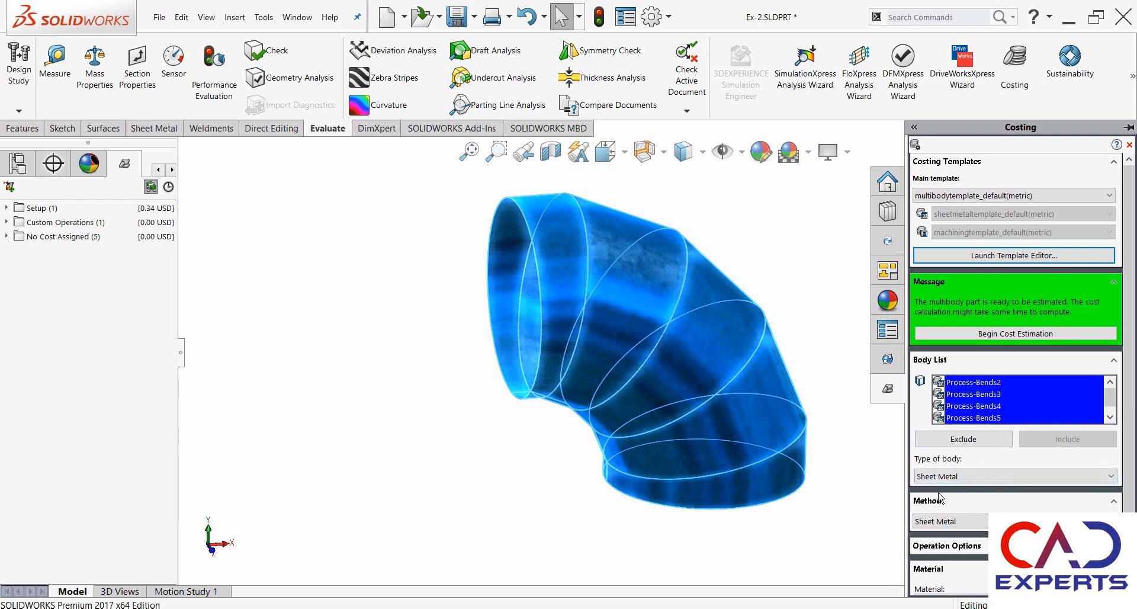
Step: Check the available costing methods and body types for the selected bodies, keeping Sheet Metal for both
click(957, 521)
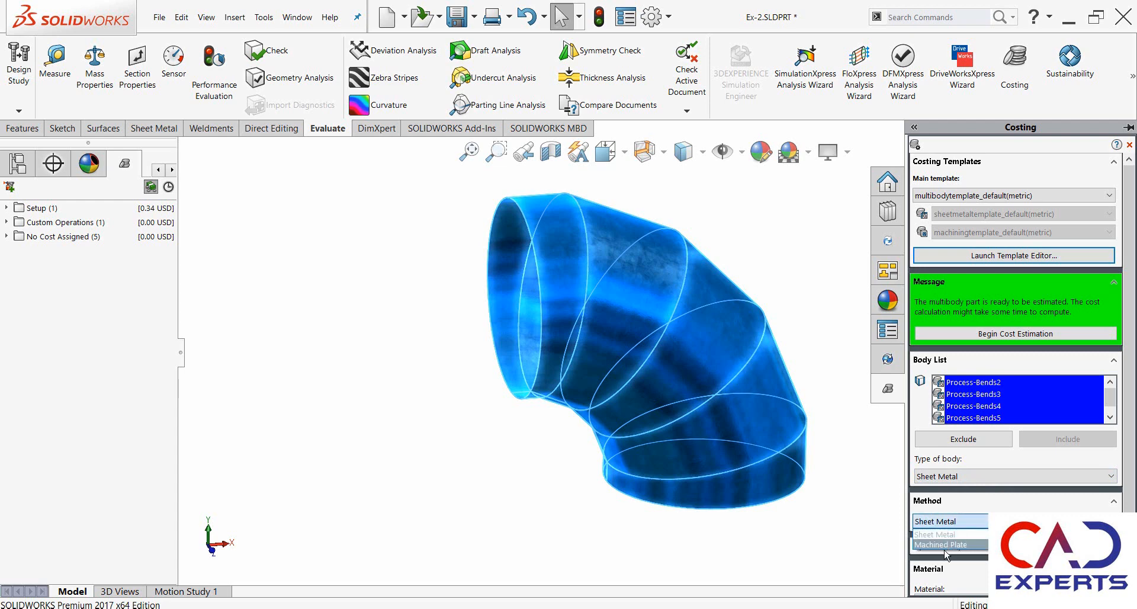
click(947, 503)
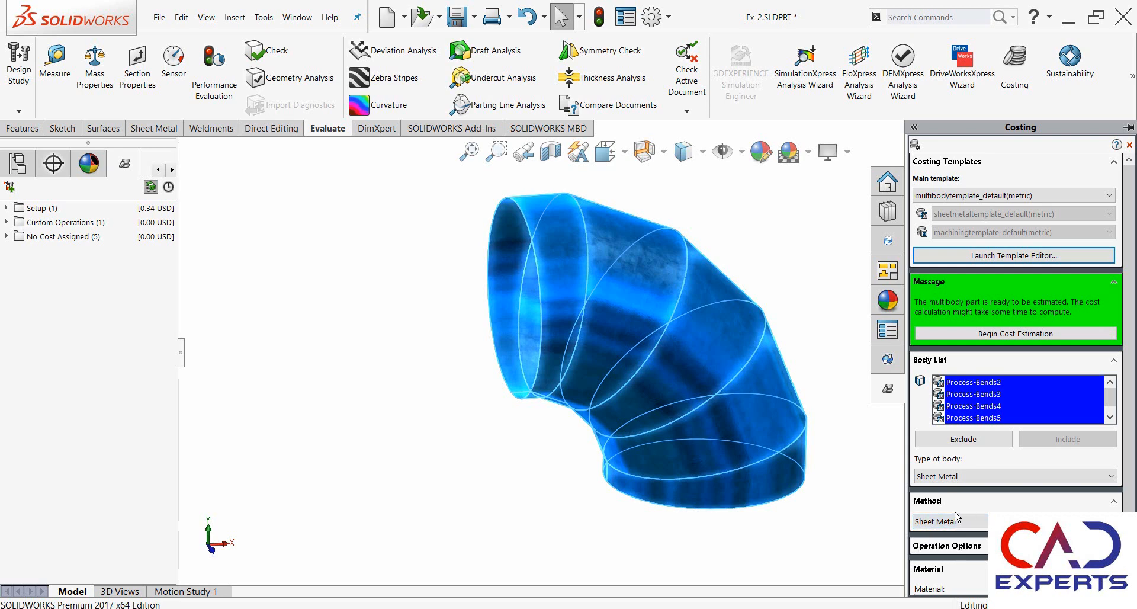
click(956, 477)
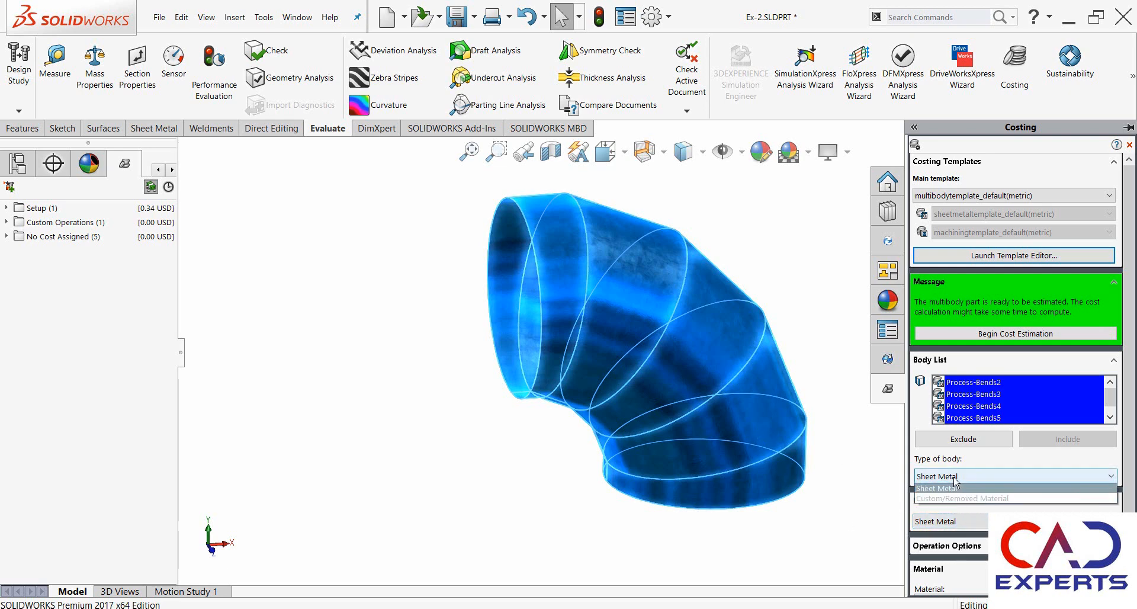
click(918, 513)
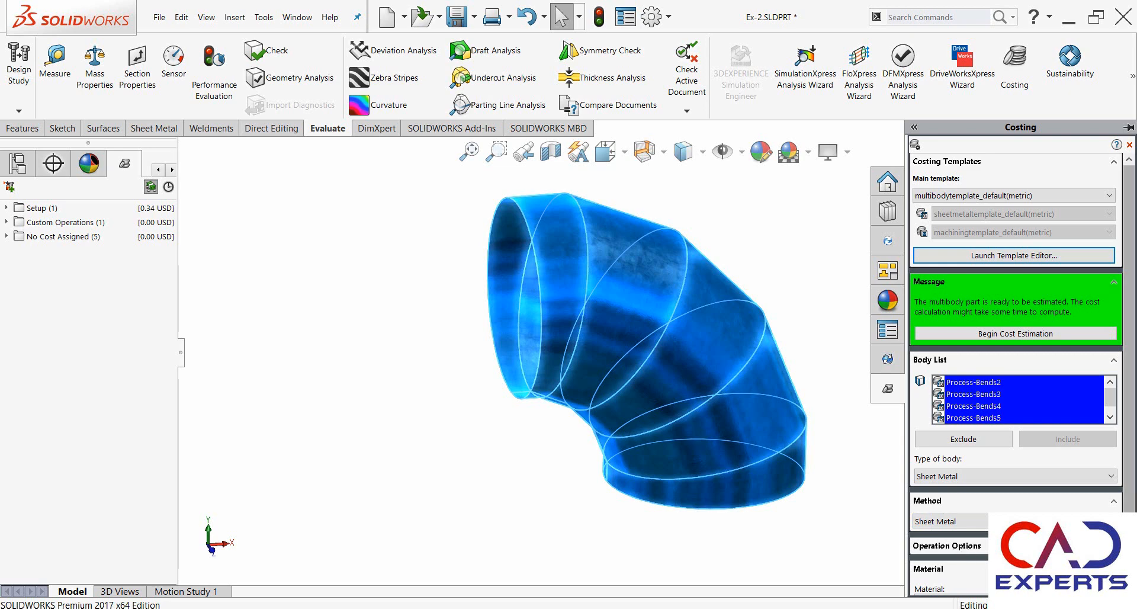
Step: Run the cost estimation for the sheet metal bodies and enable Markup/Discount
scroll(1113, 503, down, 2)
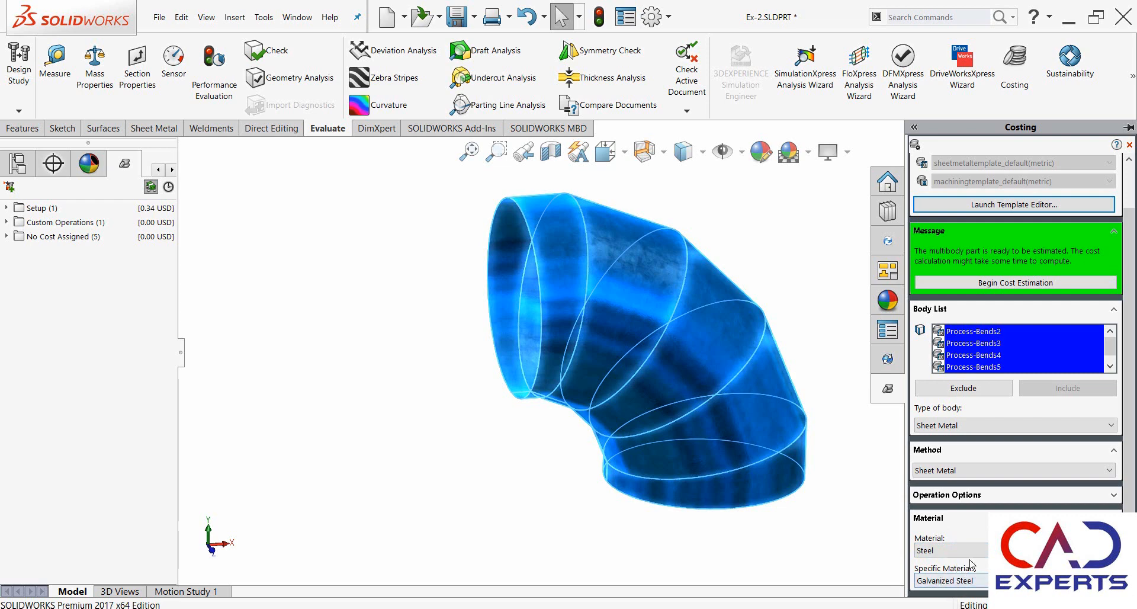
click(1015, 283)
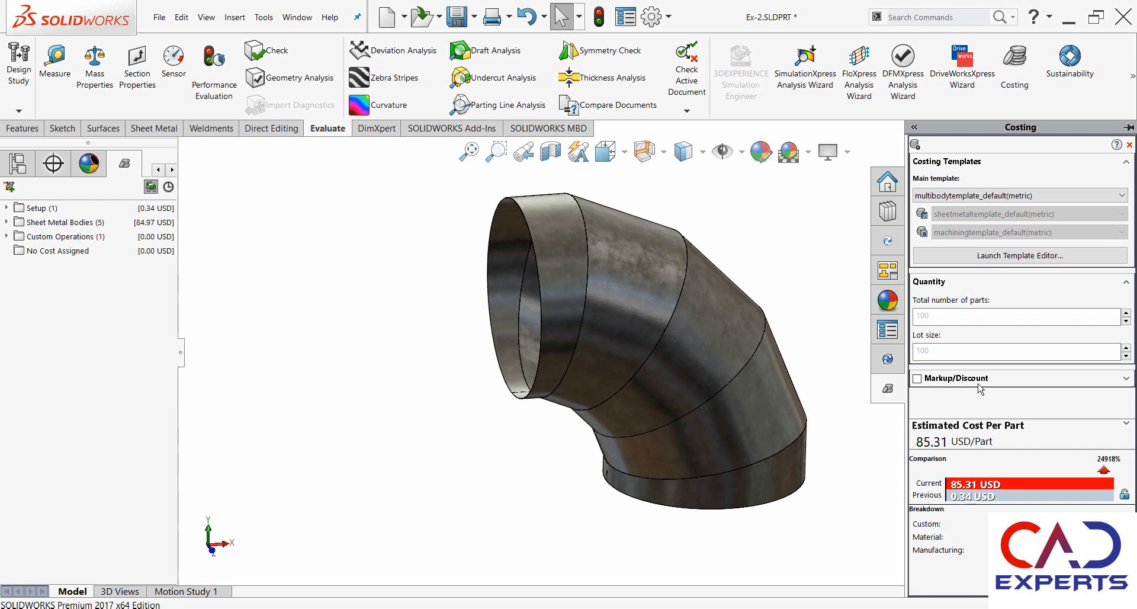
click(917, 379)
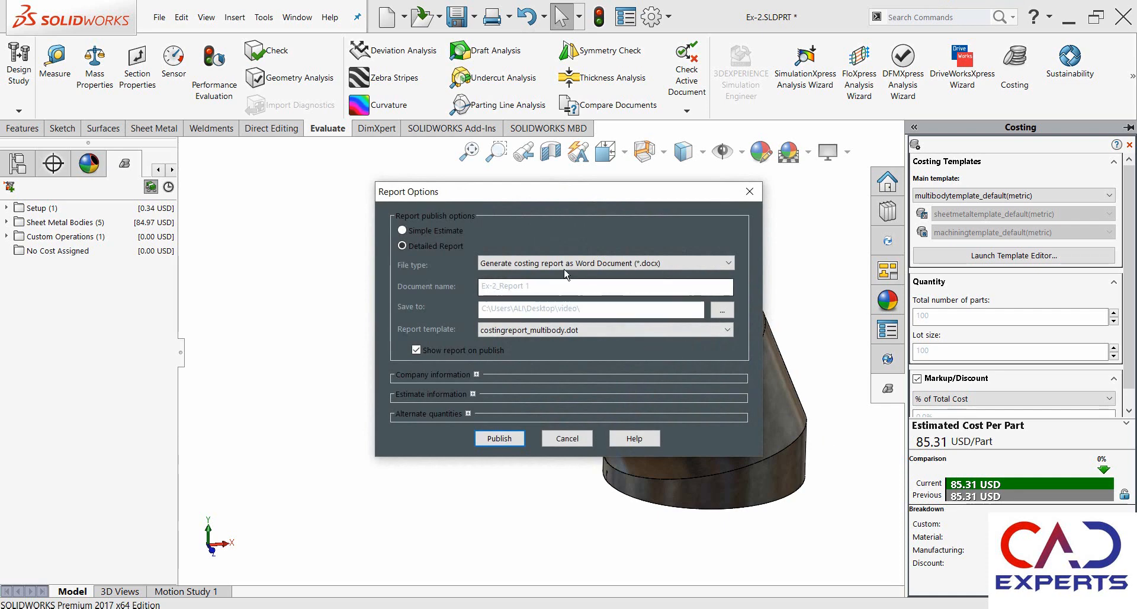
Step: Set the detailed costing report to generate as an Excel Spreadsheet (*.xlsx), keeping the document name Ex-2_Report 1
click(581, 264)
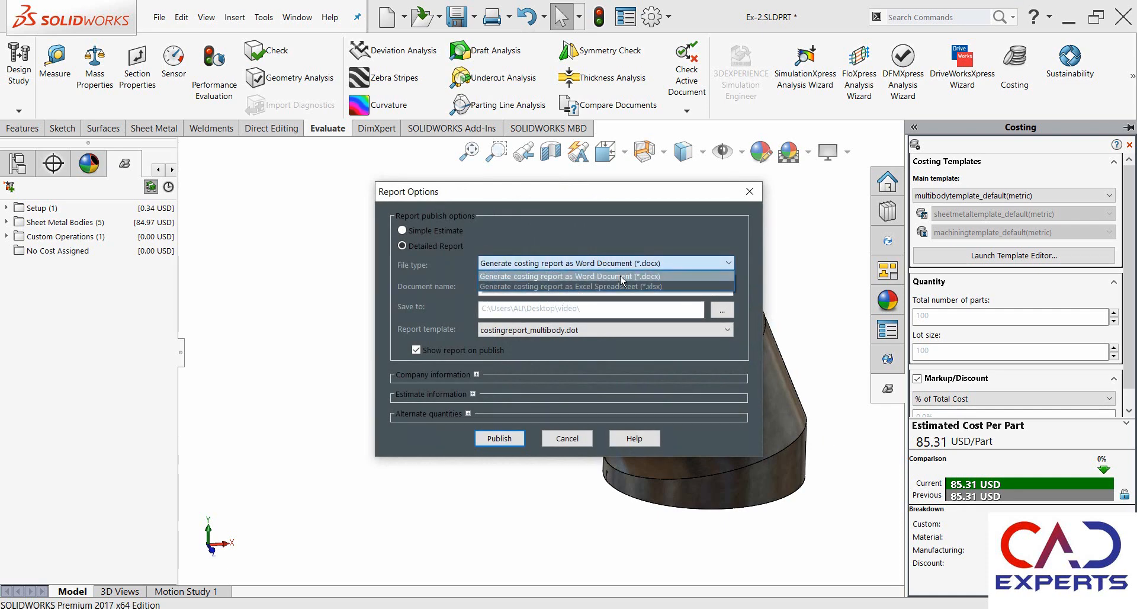
click(586, 289)
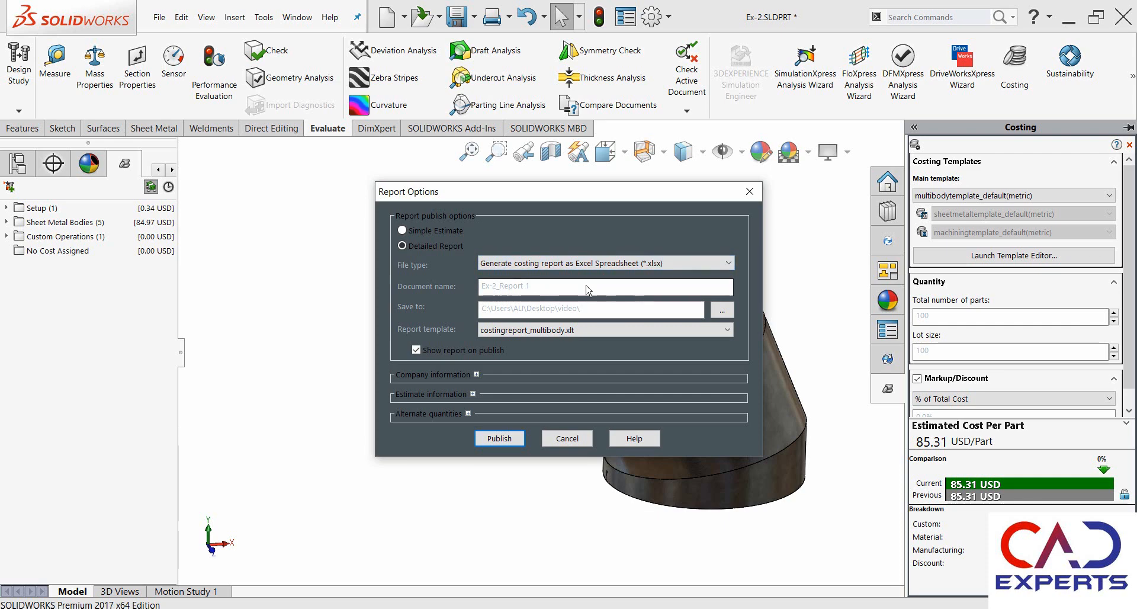
click(523, 290)
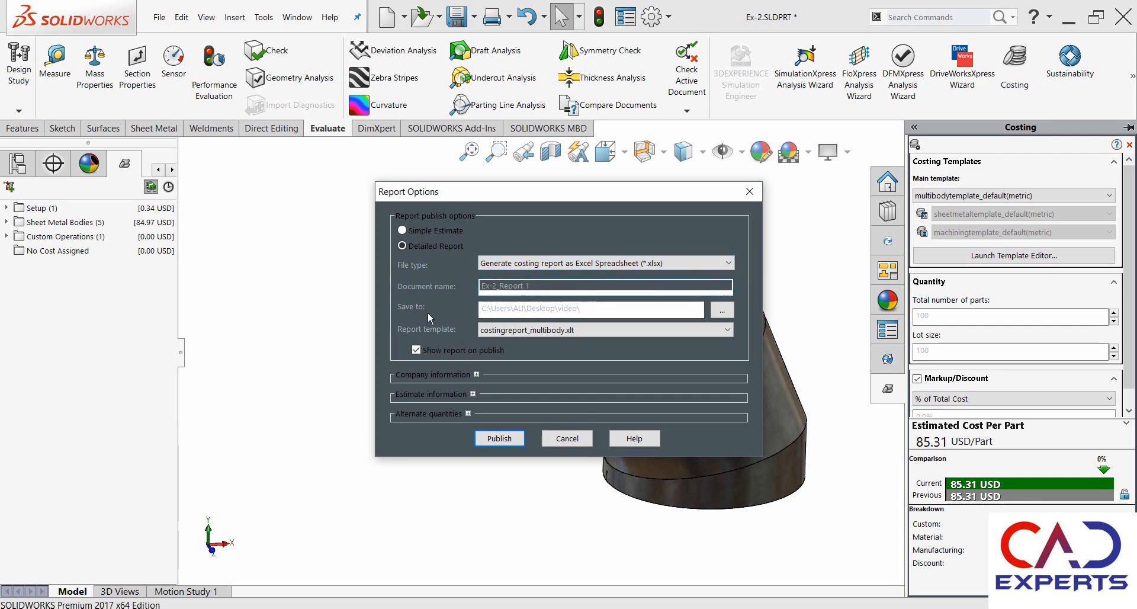
Step: Include the company name CamTech in the report's company information and publish the costing report
click(476, 374)
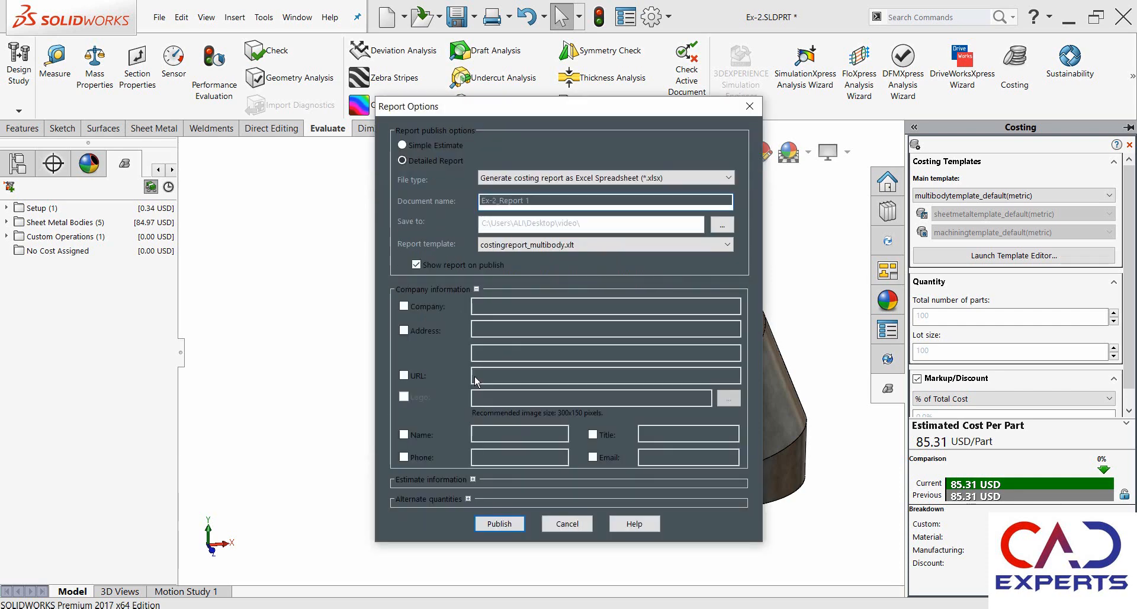
click(404, 306)
click(490, 305)
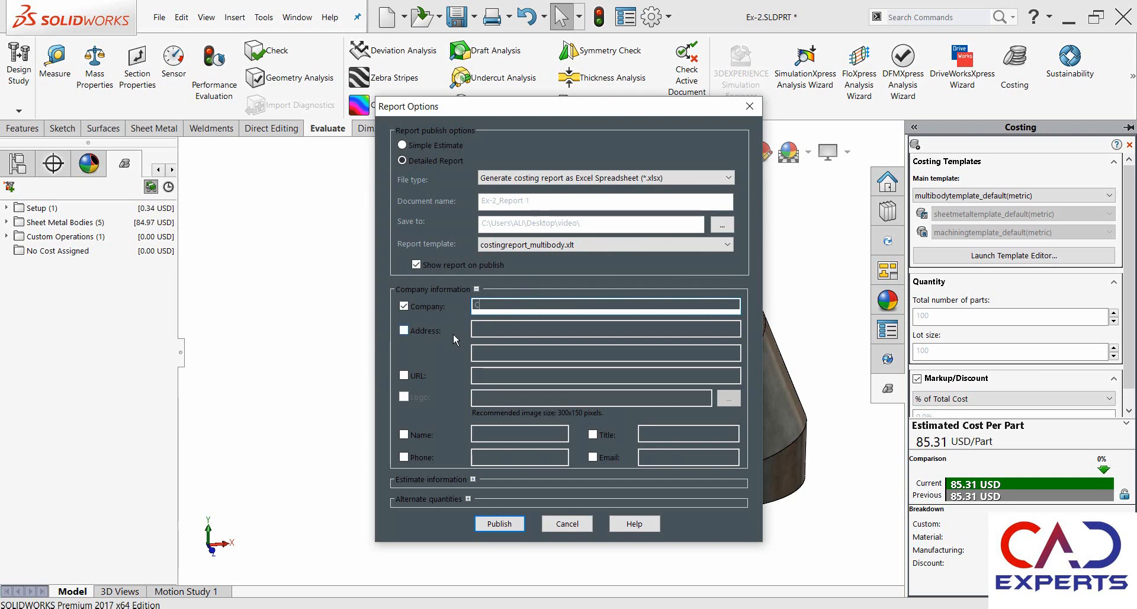
text(CamTech)
click(519, 526)
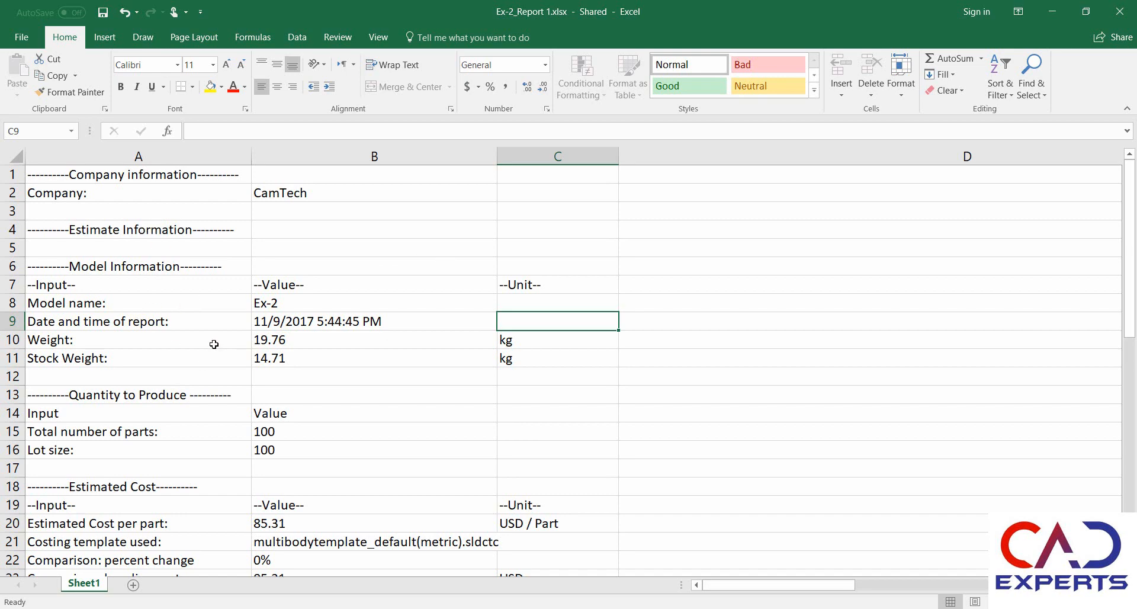
Step: Review the weight and stock weight in the model information of the published Excel report
scroll(216, 343, down, 1)
click(118, 282)
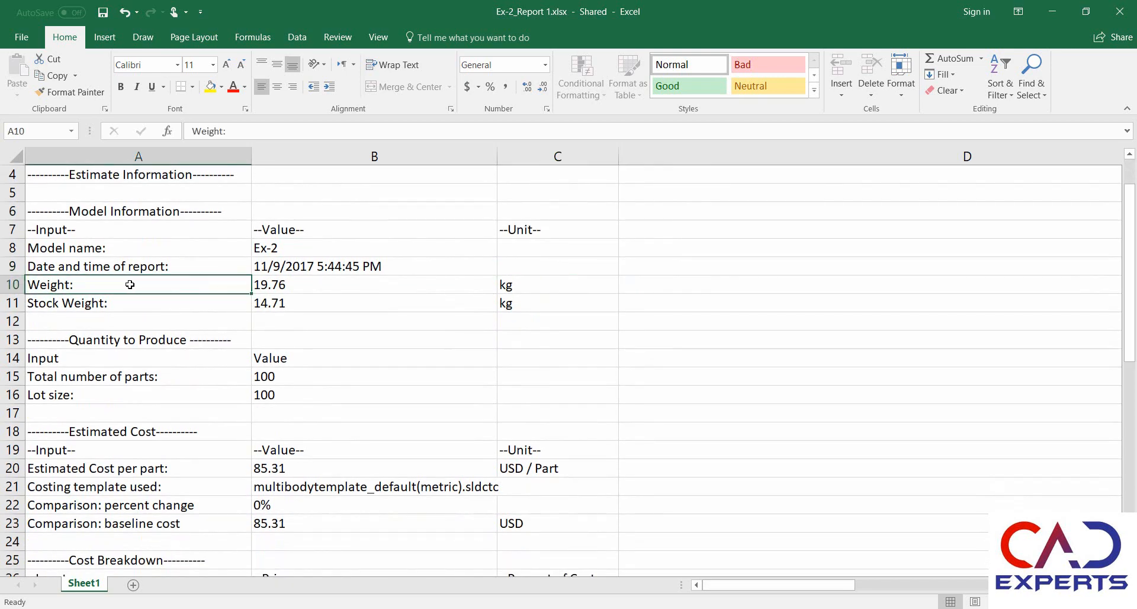
click(327, 284)
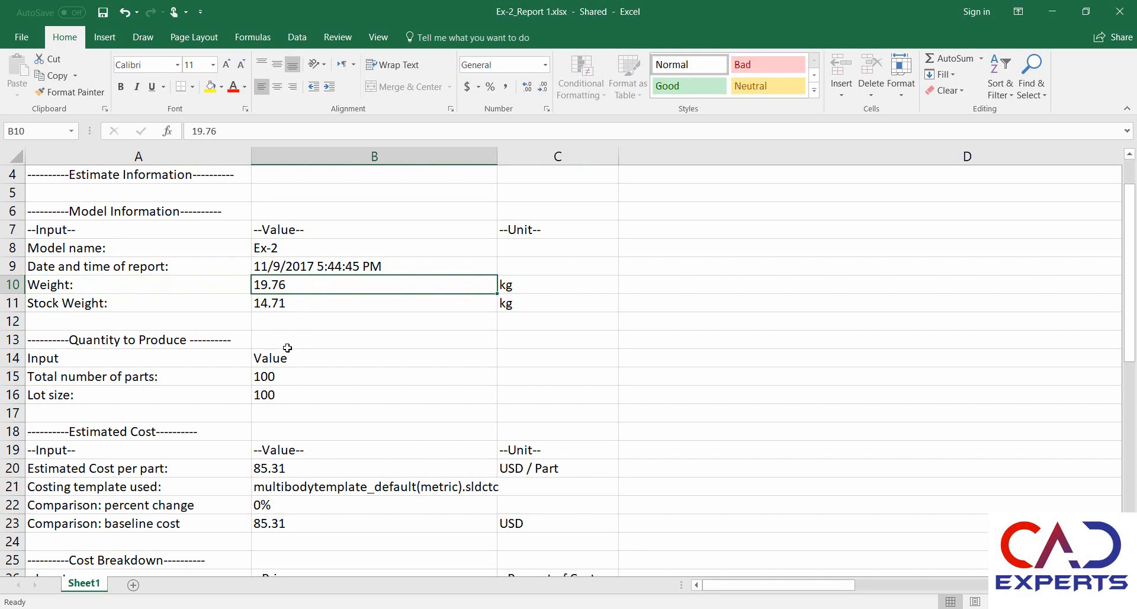
click(128, 304)
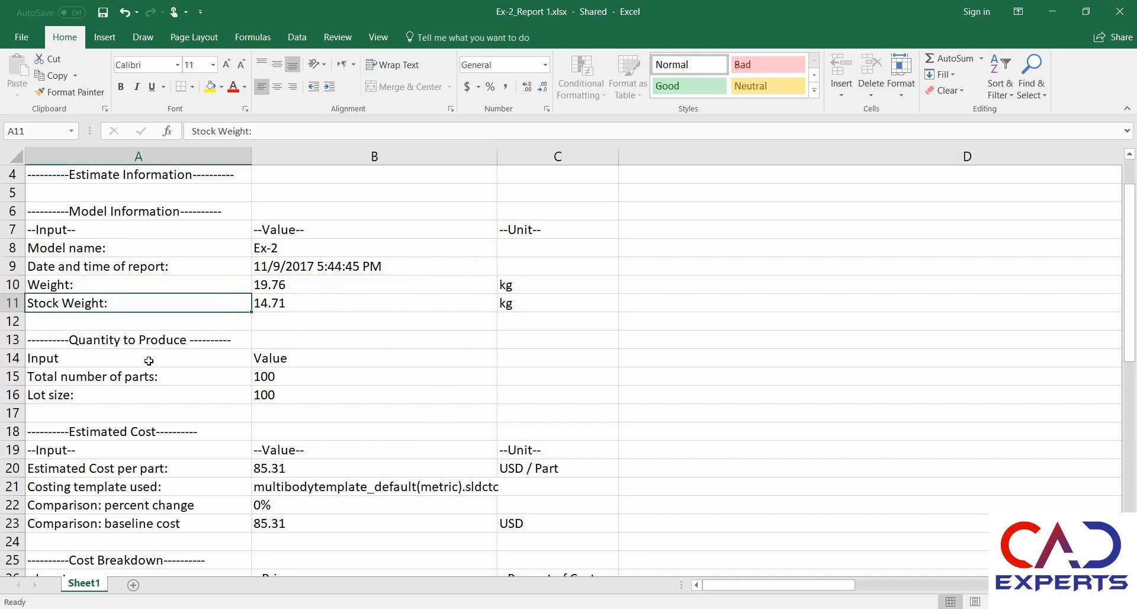
scroll(203, 429, down, 2)
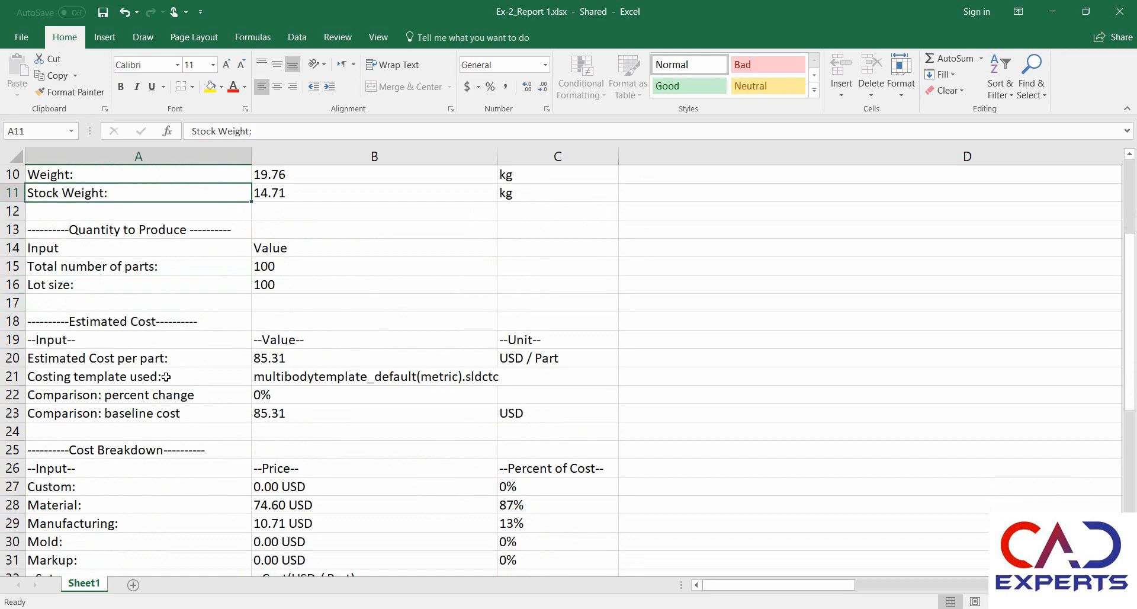
Step: Examine the report's cost breakdown, checking the material price and the painting setup cost
scroll(167, 375, down, 2)
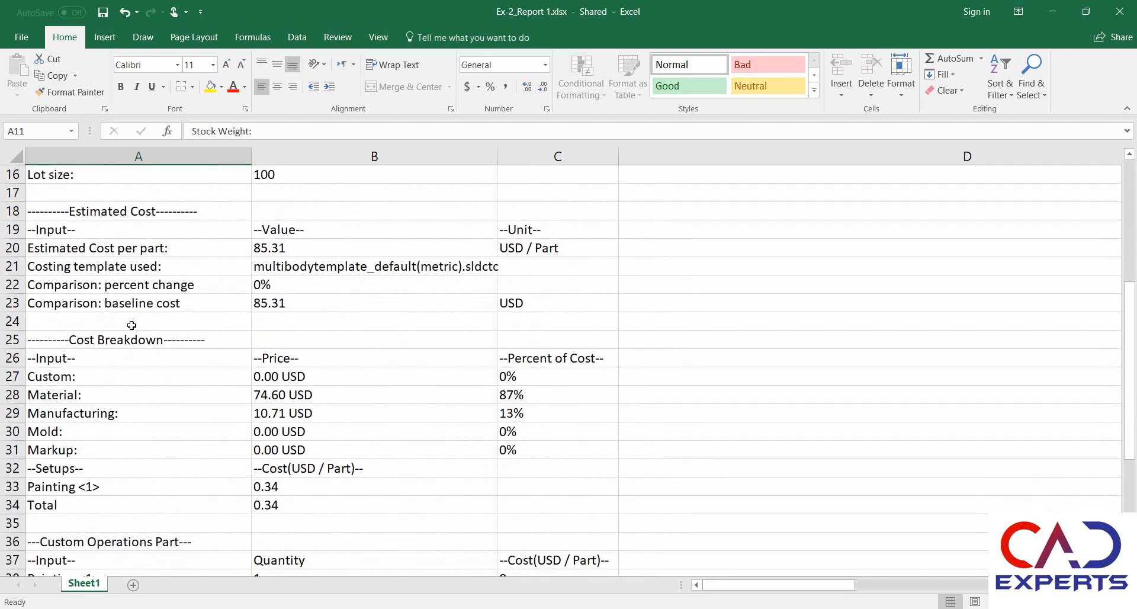
scroll(150, 332, down, 1)
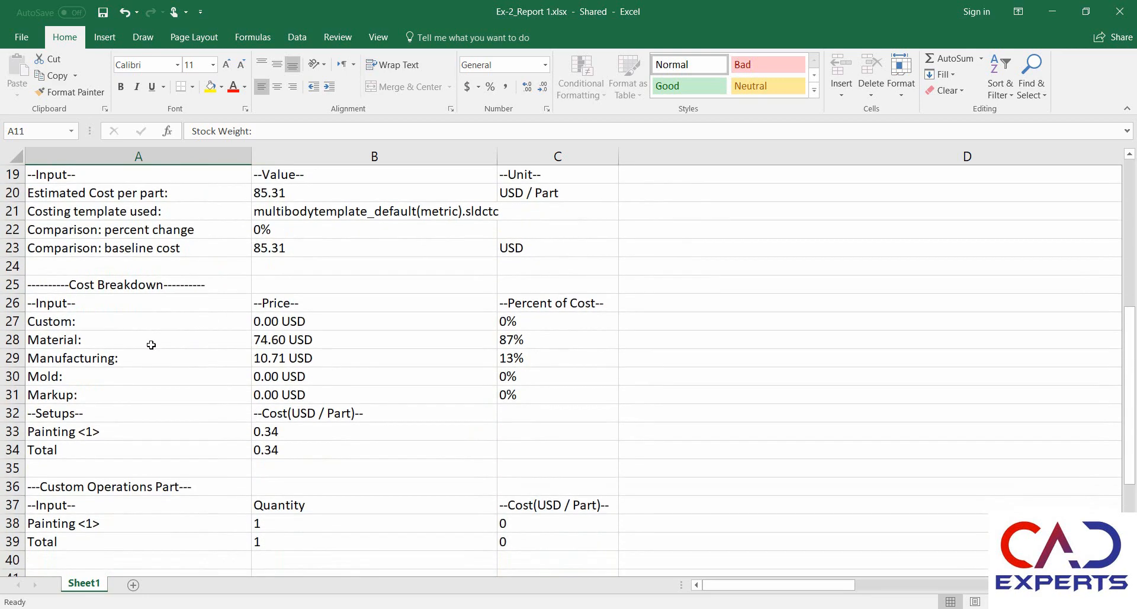
click(106, 346)
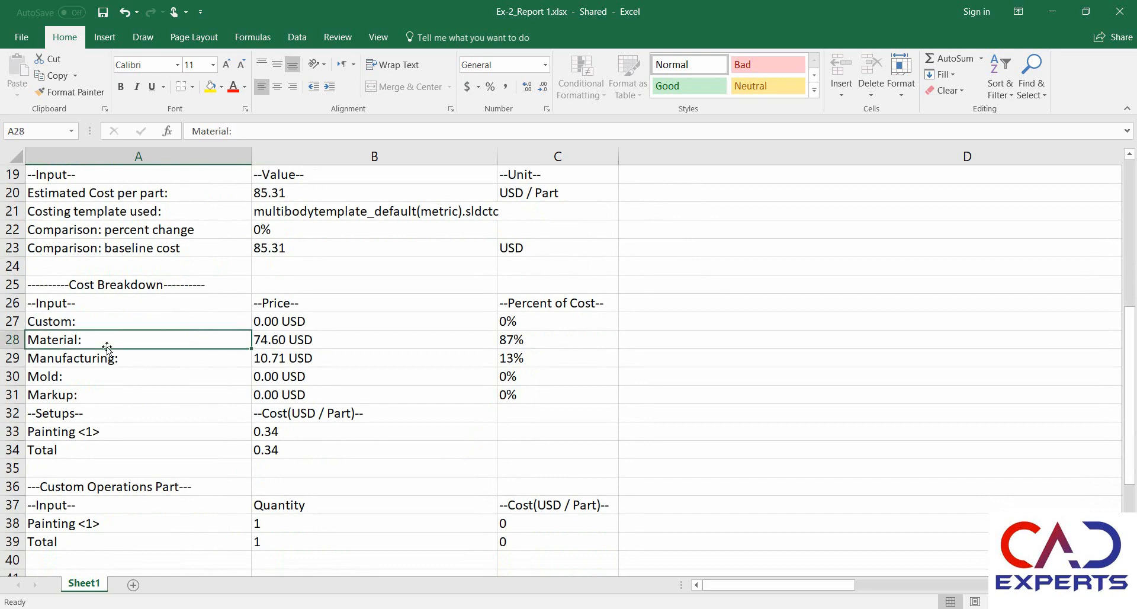
click(270, 346)
scroll(205, 444, down, 1)
scroll(206, 443, down, 1)
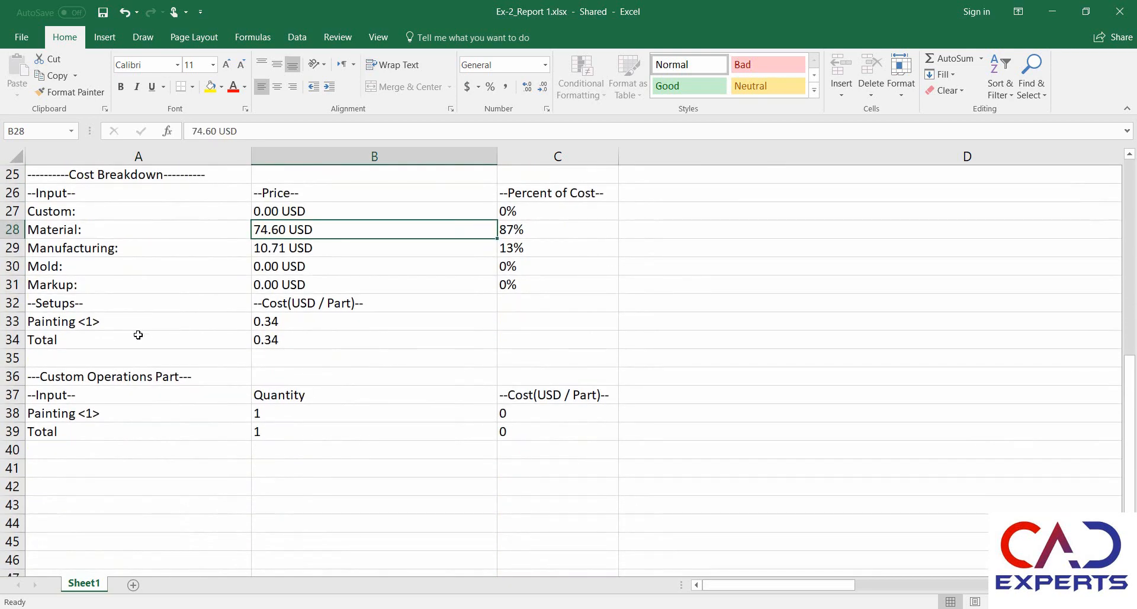
click(137, 334)
click(114, 320)
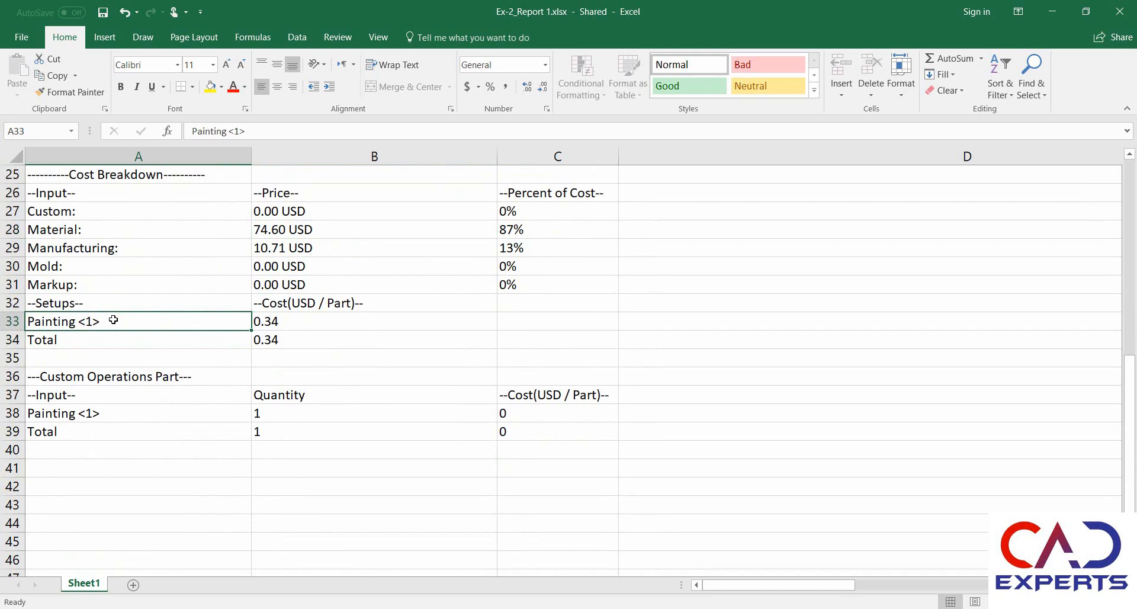
Step: Compare the estimated cost per part with the material and manufacturing prices, and switch back to SOLIDWORKS
scroll(119, 332, up, 3)
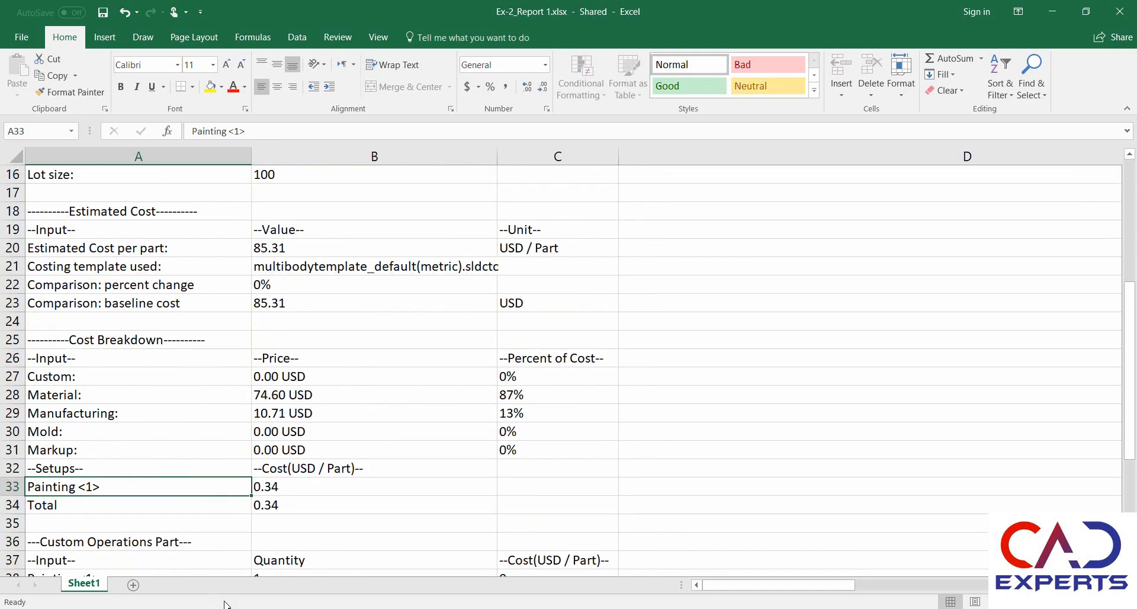
click(281, 248)
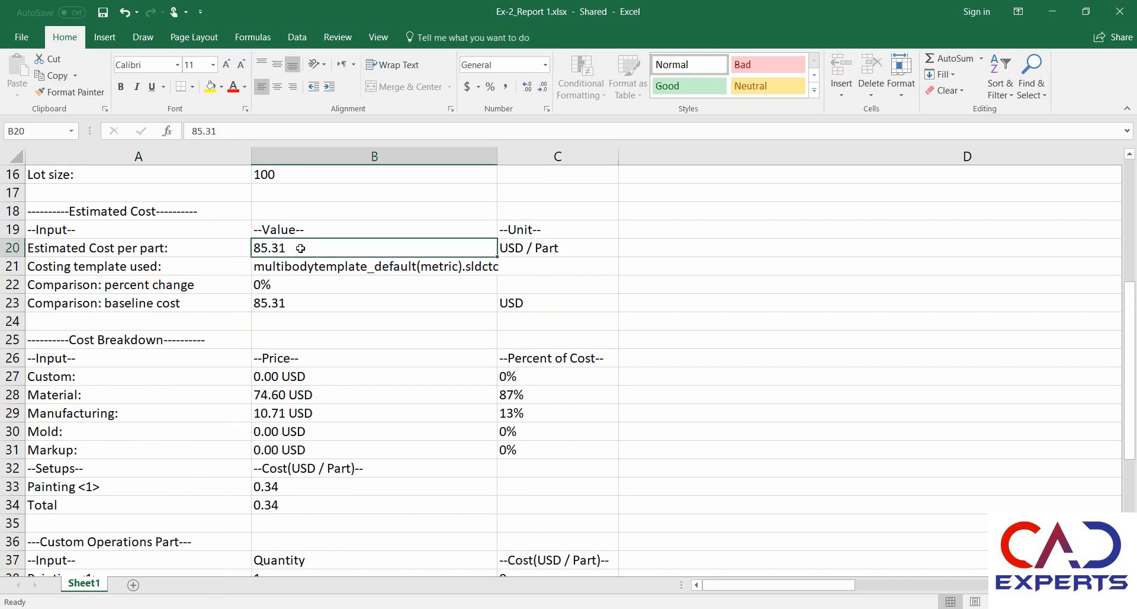
scroll(305, 246, up, 1)
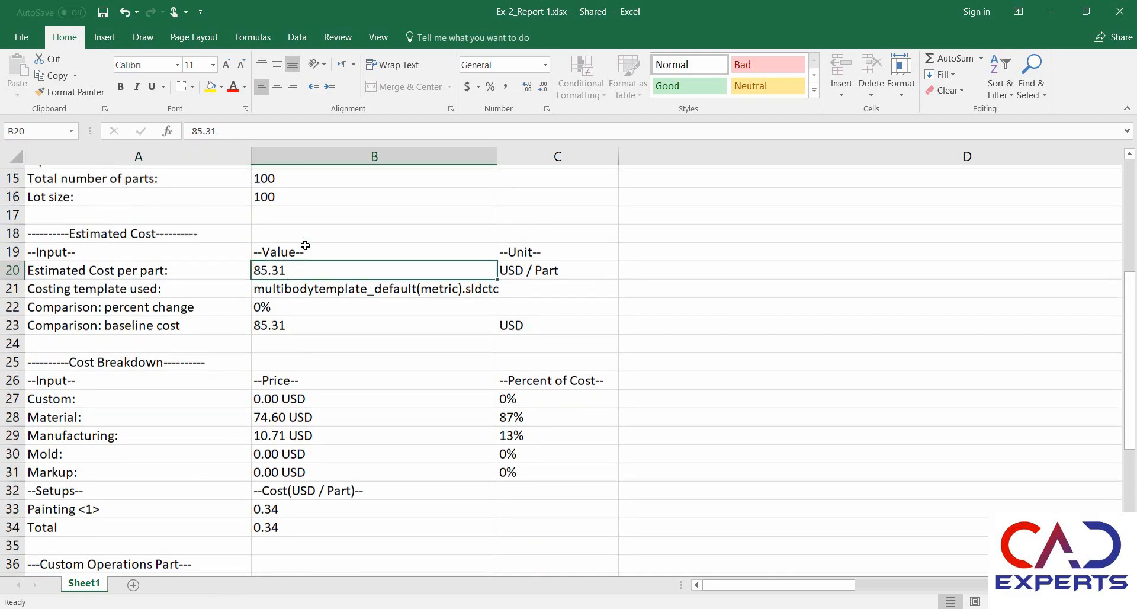
scroll(353, 423, down, 1)
click(284, 396)
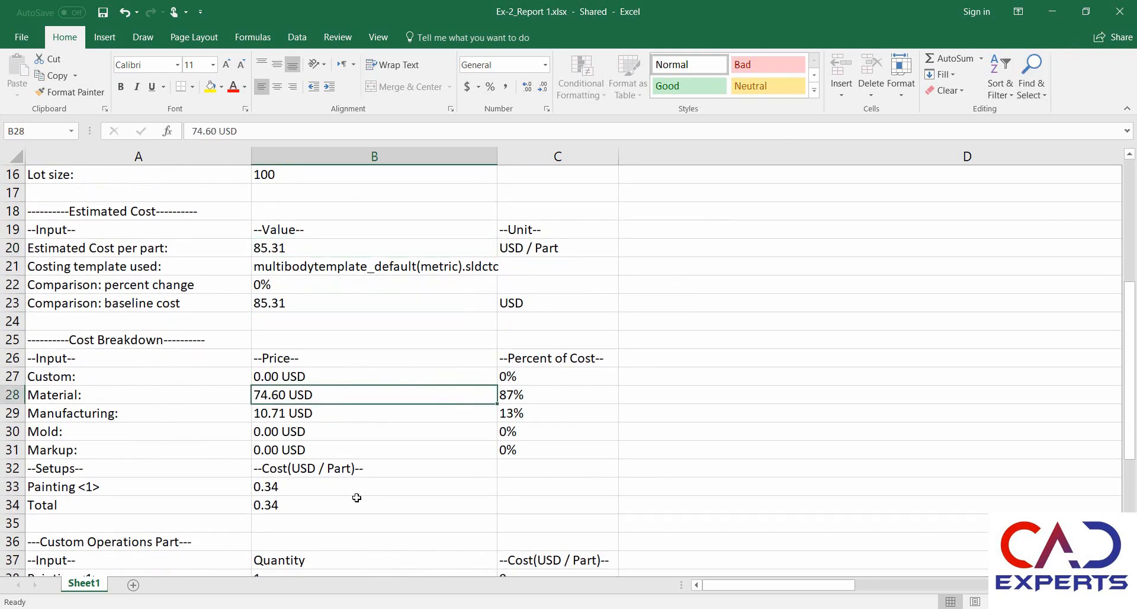
click(512, 412)
click(291, 413)
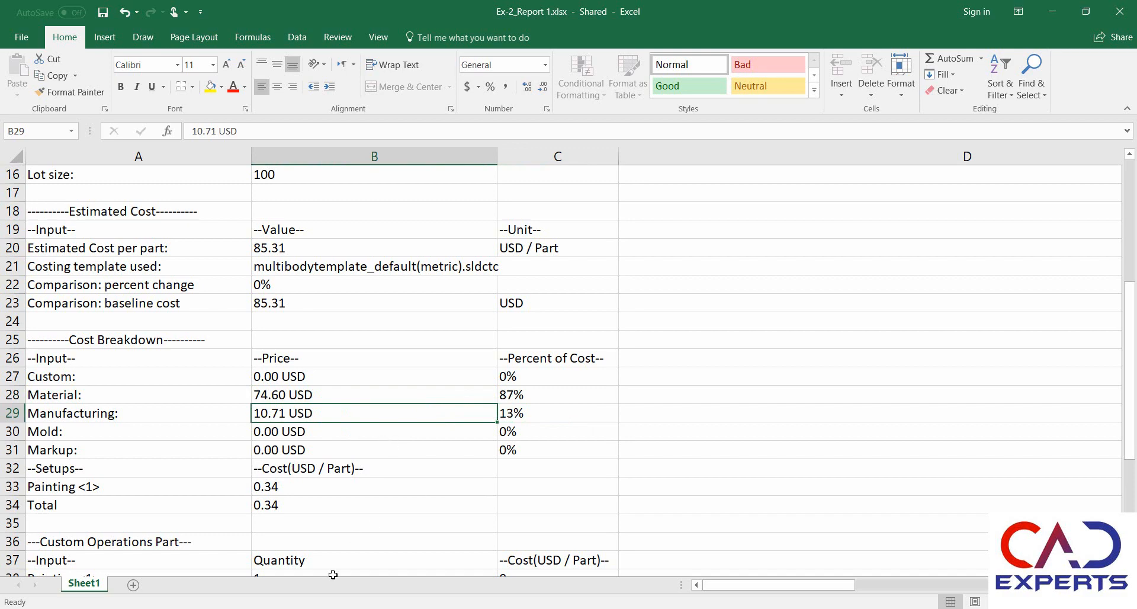
click(290, 608)
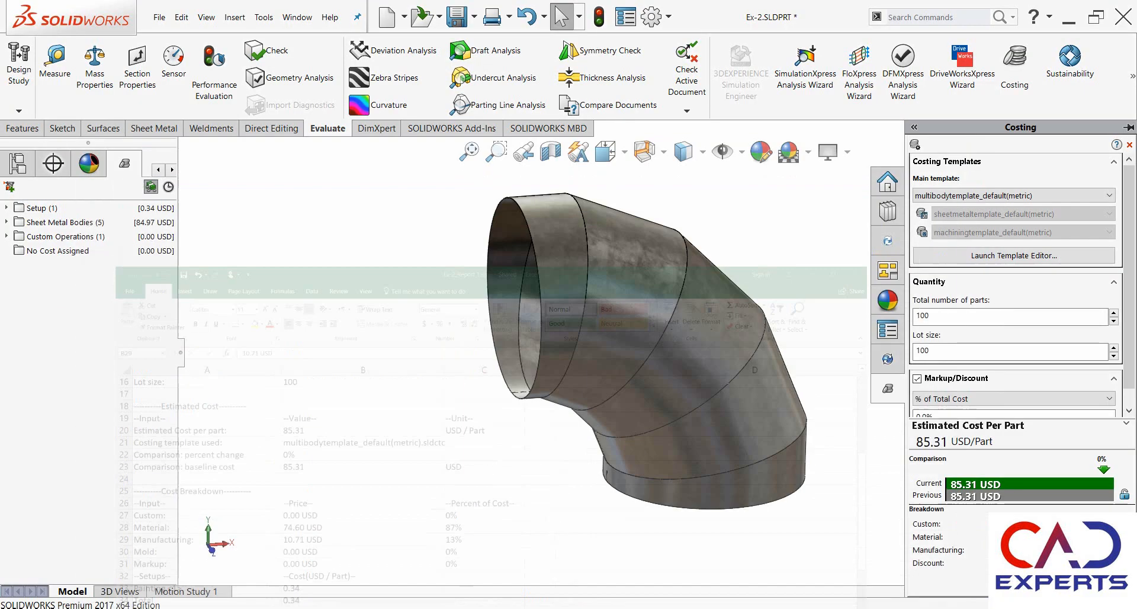